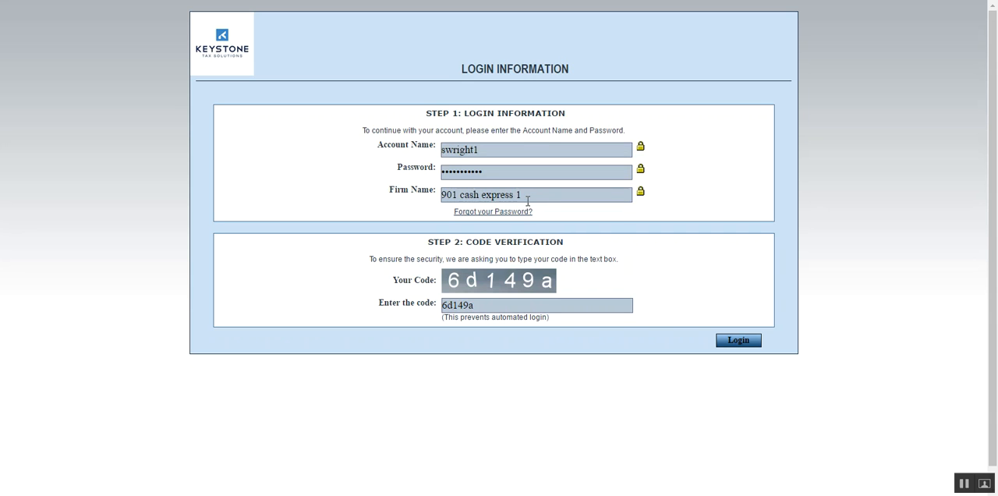
Log in with the account details and verification code already filled in, and continue past the welcome notice.
{"action": "left_click", "coordinate": [527, 195]}
{"action": "left_click", "coordinate": [727, 342]}
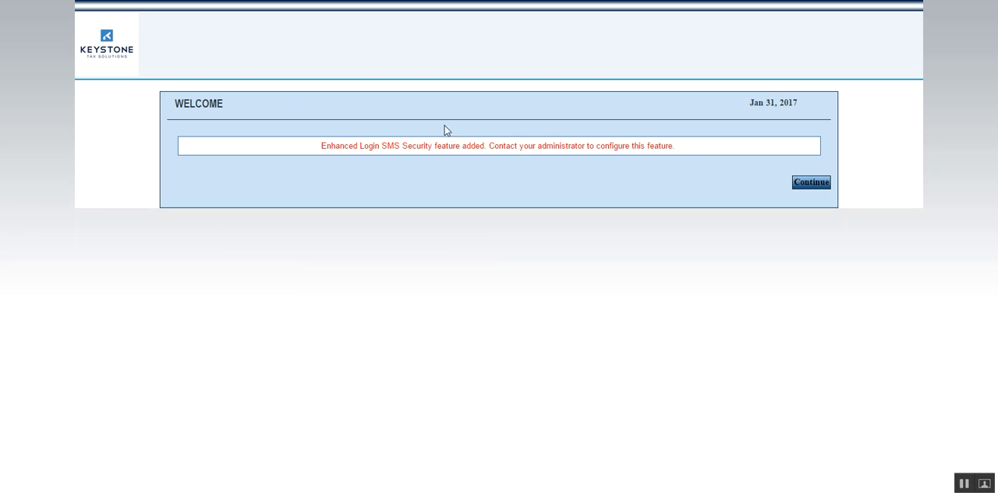
{"action": "left_click", "coordinate": [819, 183]}
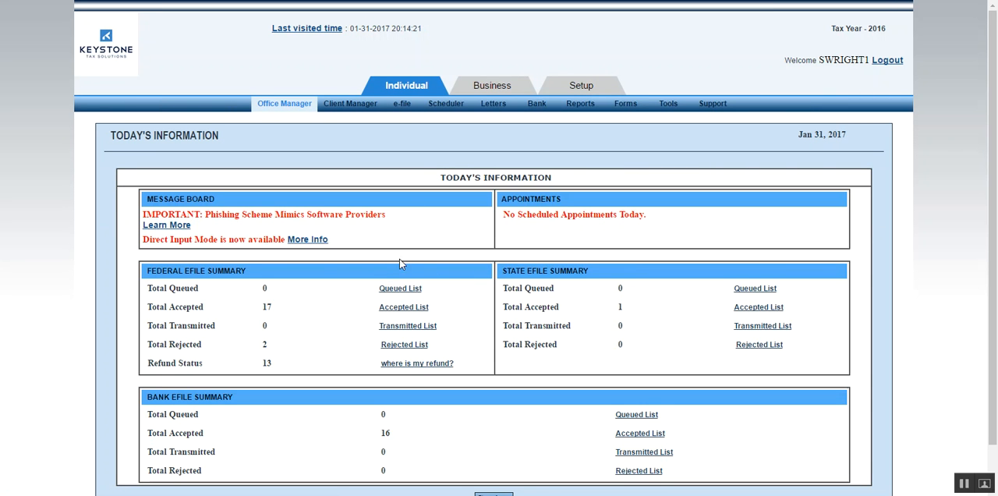
View the list of accepted federal e-files from the Federal Efile Summary, and close it.
{"action": "scroll", "coordinate": [95, 225], "scroll_direction": "down", "scroll_amount": 2}
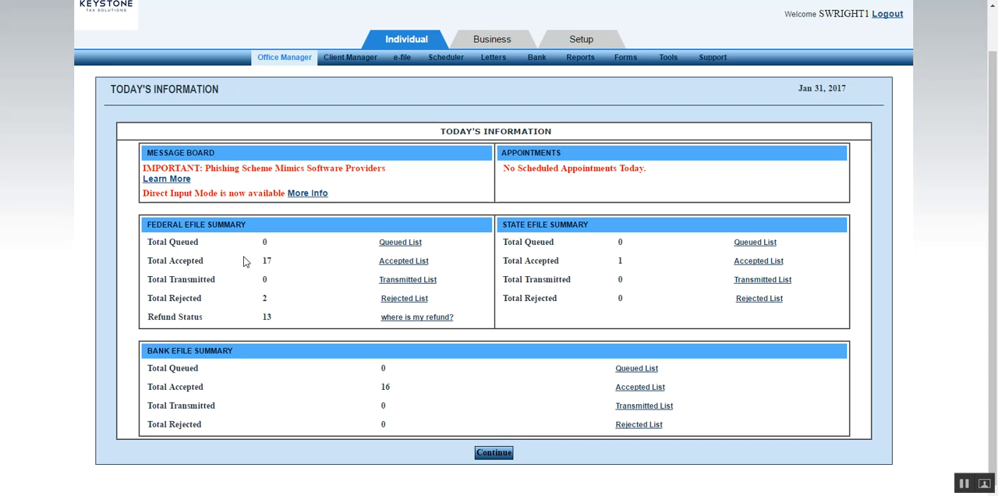
{"action": "left_click", "coordinate": [394, 265]}
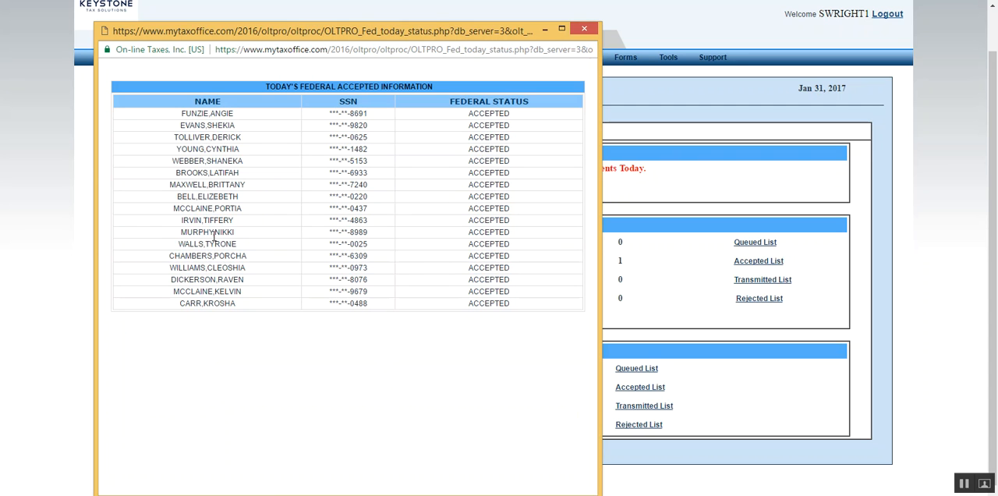
{"action": "left_click", "coordinate": [587, 30]}
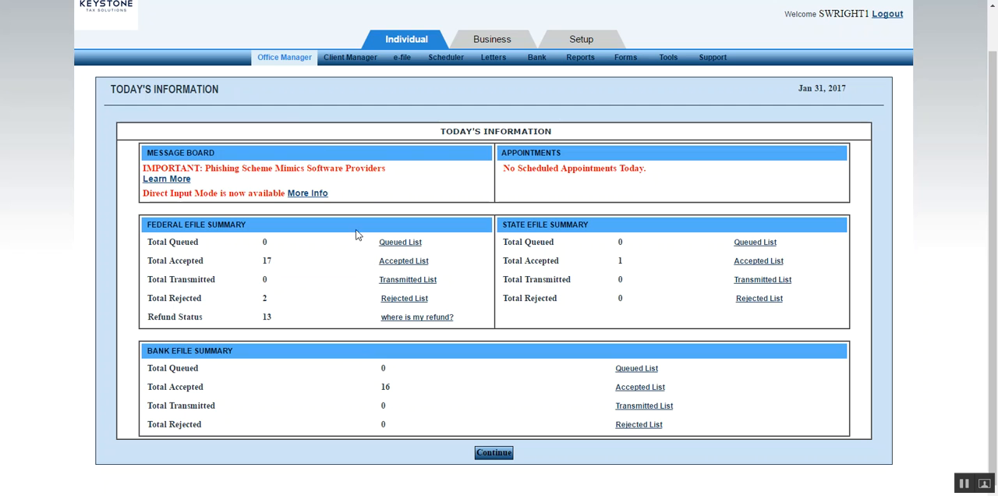
Create a new Form 1040 / 1040A / 1040EZ individual return, entering and re-entering the taxpayer's SSN.
{"action": "mouse_move", "coordinate": [339, 67]}
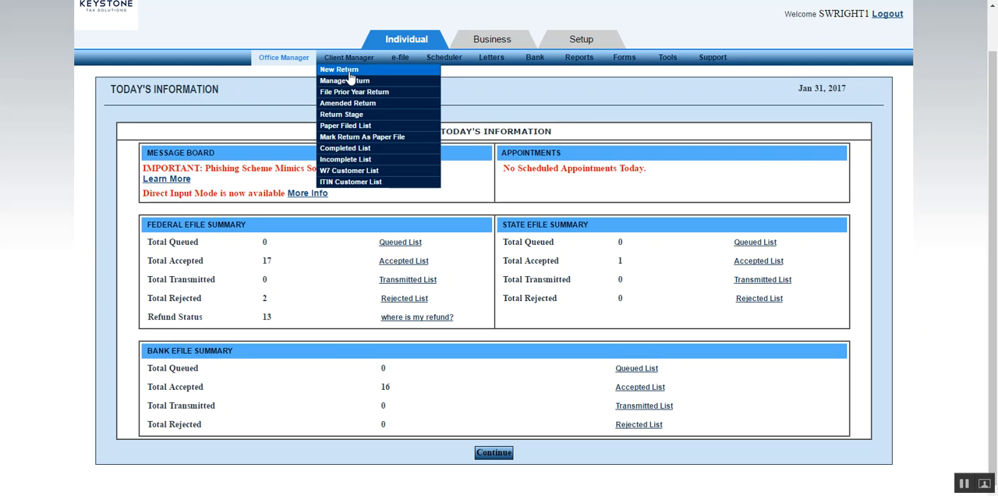
{"action": "left_click", "coordinate": [348, 71]}
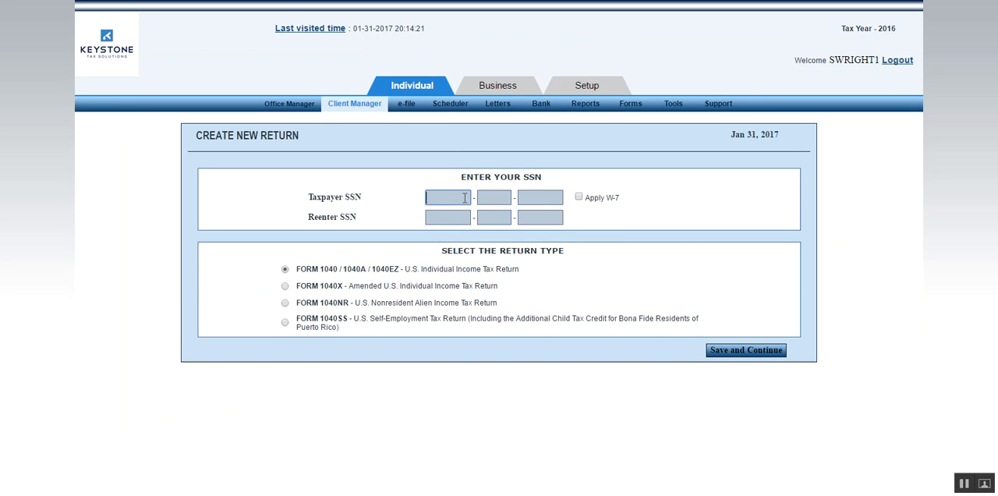
{"action": "type", "text": "355555555"}
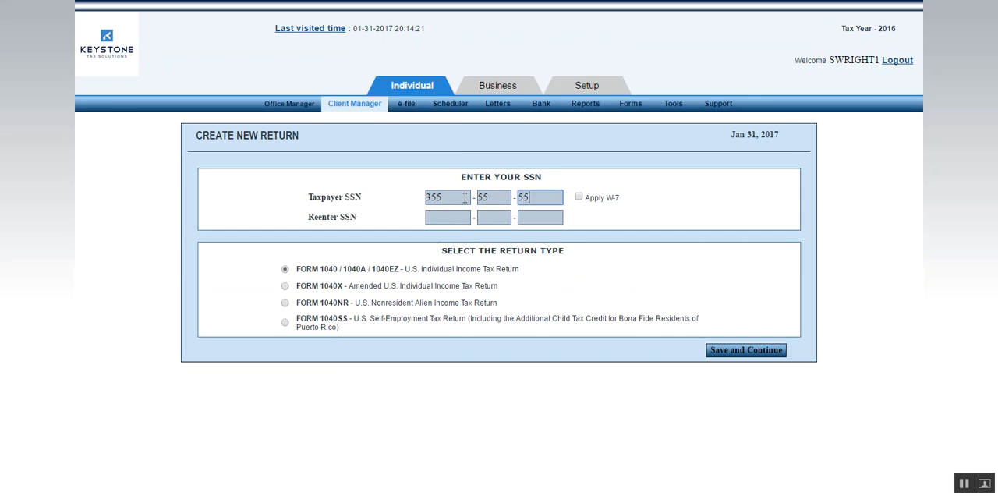
{"action": "key", "text": "Tab"}
{"action": "type", "text": "355555555"}
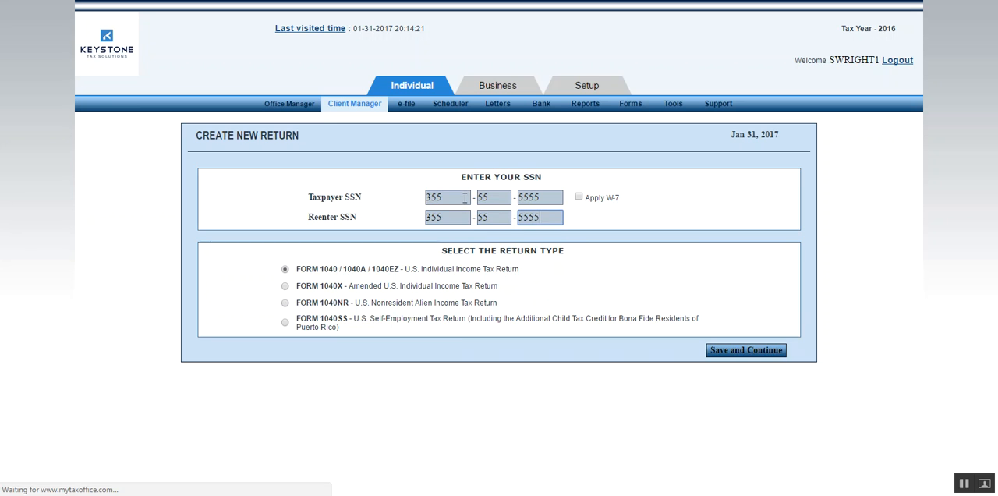
{"action": "left_click", "coordinate": [782, 356]}
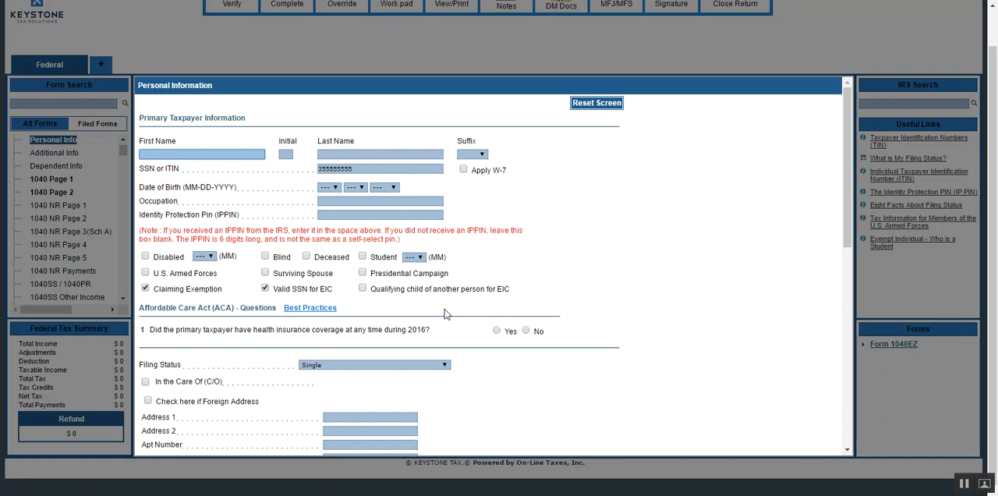
Enter the primary taxpayer's first name and last name in the Personal Information form.
{"action": "type", "text": "TEST"}
{"action": "key", "text": "Tab"}
{"action": "key", "text": "Tab"}
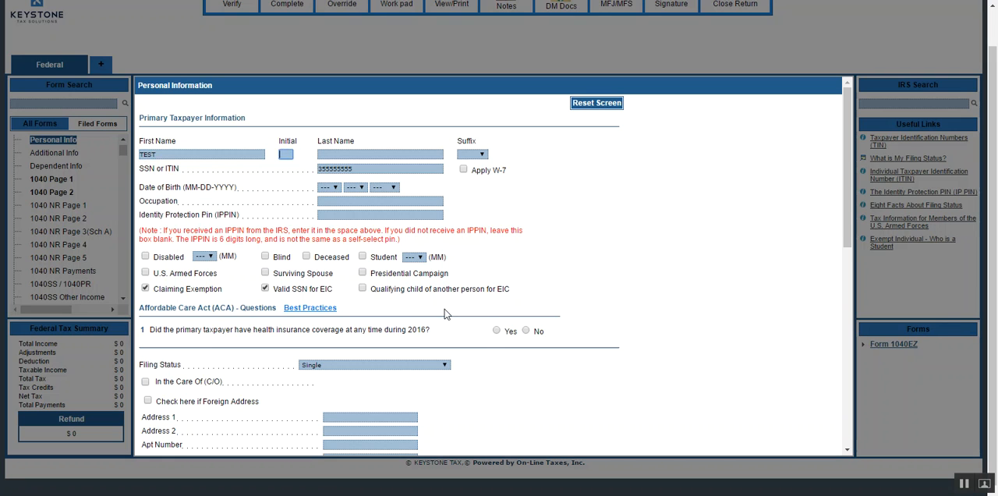
{"action": "type", "text": "REFUND"}
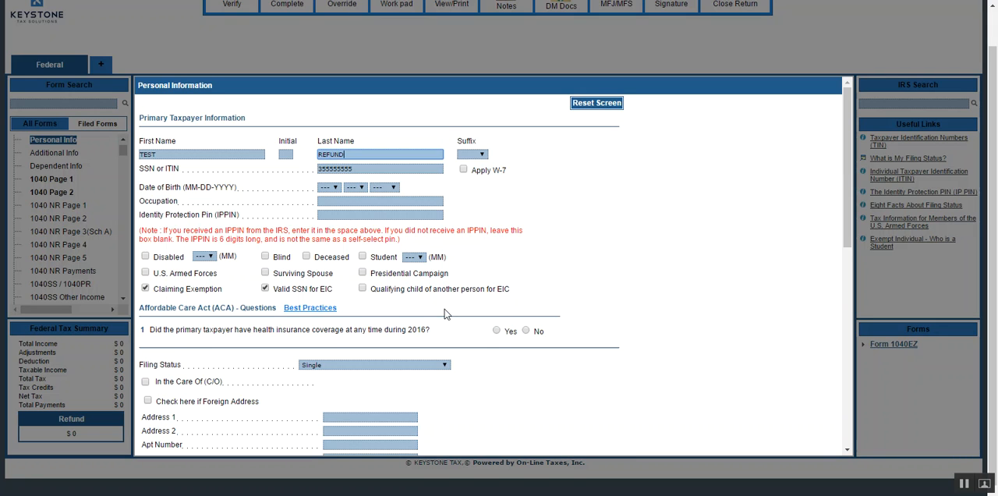
Examine the Personal Information form through to the bank section, submitting it incomplete to identify the required fields.
{"action": "left_click", "coordinate": [731, 236]}
{"action": "scroll", "coordinate": [702, 249], "scroll_direction": "down", "scroll_amount": 2}
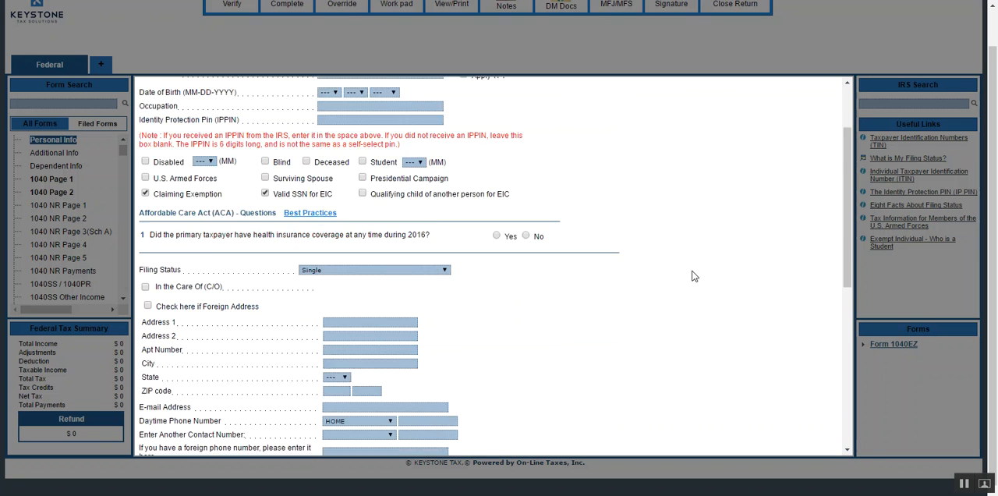
{"action": "scroll", "coordinate": [694, 276], "scroll_direction": "down", "scroll_amount": 6}
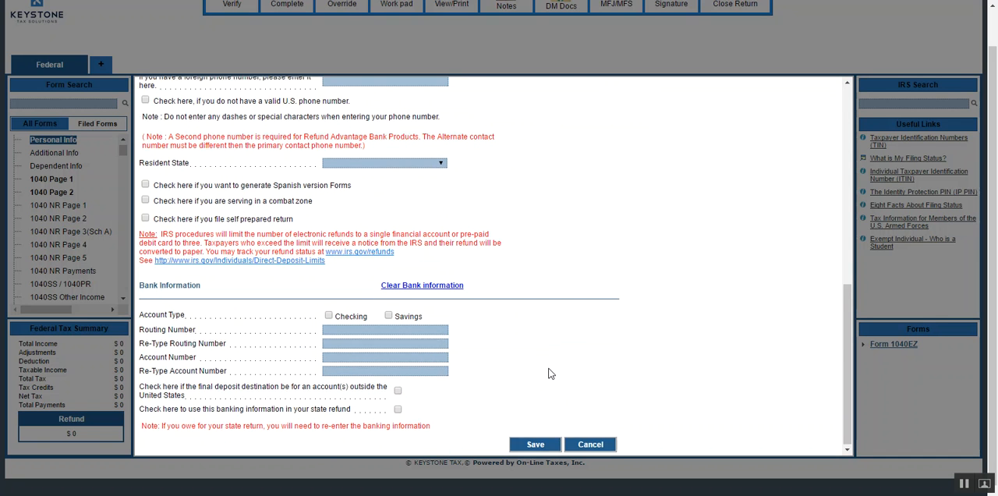
{"action": "scroll", "coordinate": [550, 366], "scroll_direction": "up", "scroll_amount": 10}
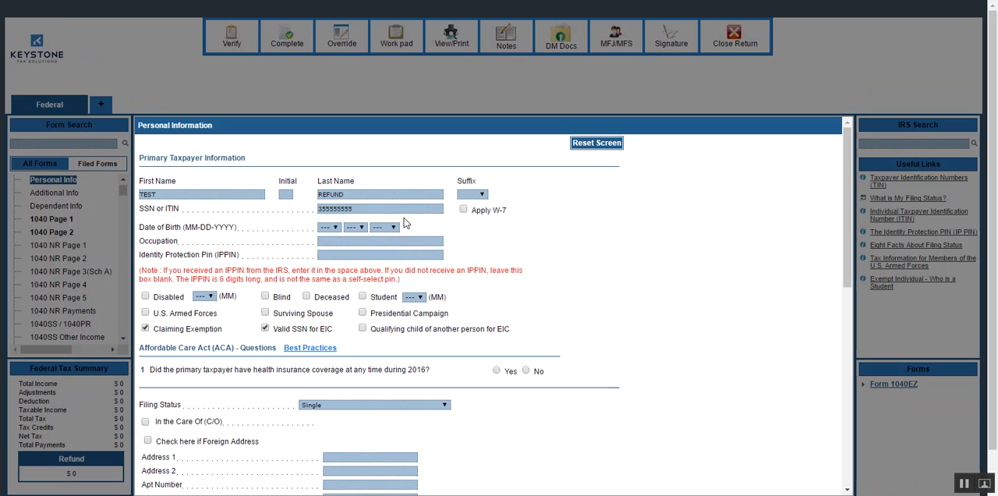
{"action": "left_click", "coordinate": [402, 193]}
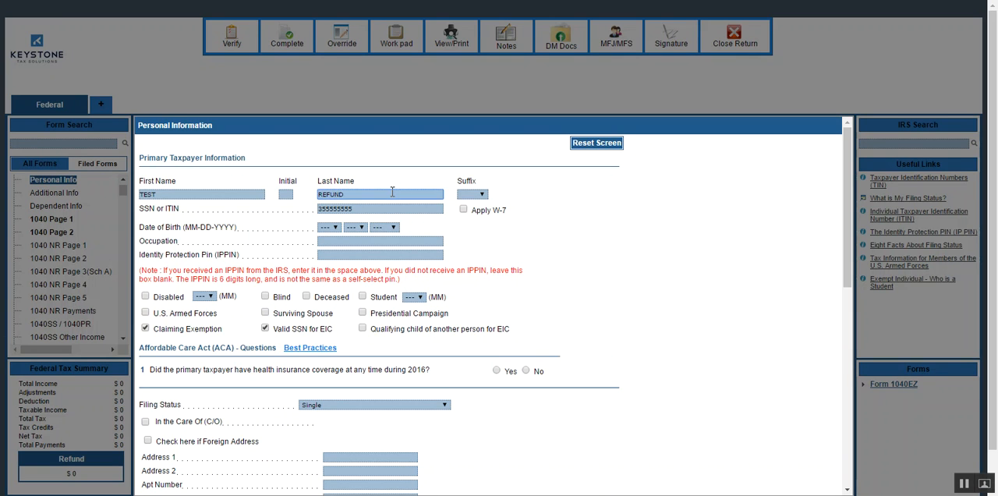
{"action": "key", "text": "Return"}
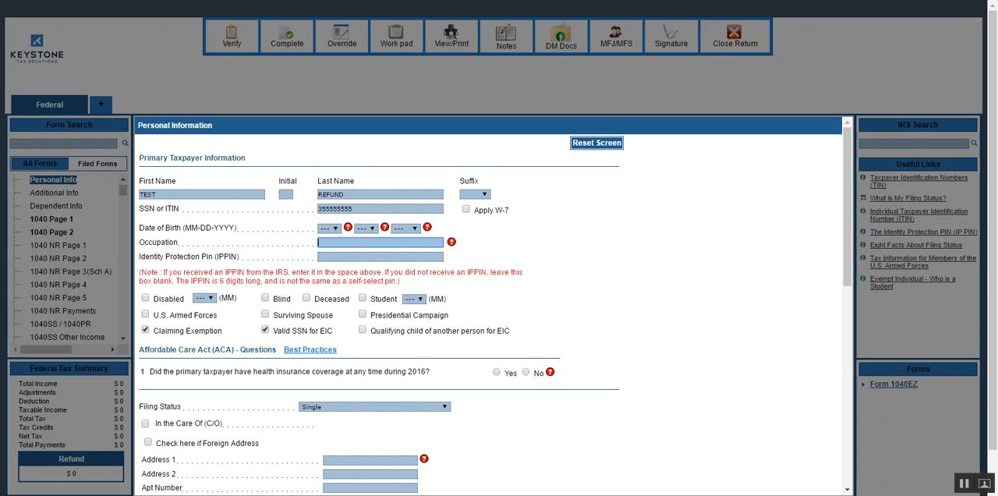
{"action": "left_click", "coordinate": [329, 229]}
{"action": "left_click", "coordinate": [337, 233]}
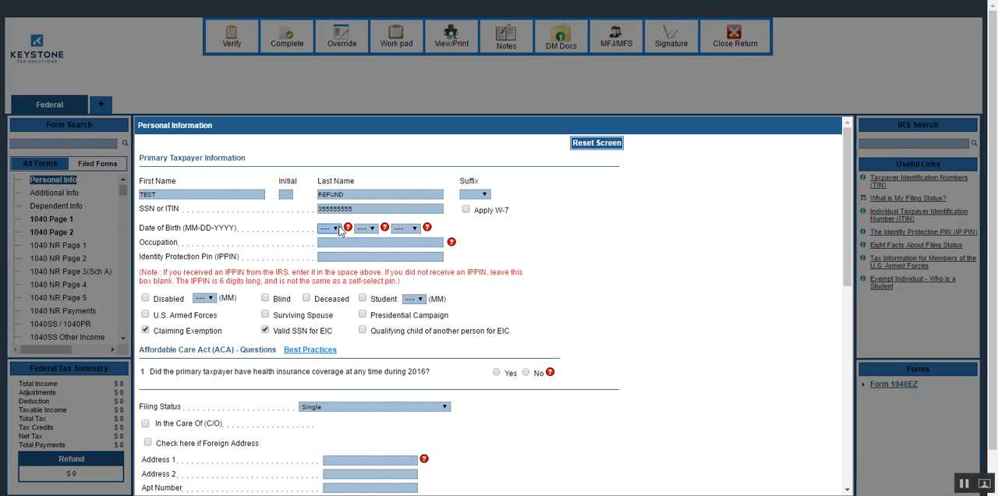
{"action": "triple_click", "coordinate": [636, 277]}
{"action": "scroll", "coordinate": [640, 273], "scroll_direction": "down", "scroll_amount": 3}
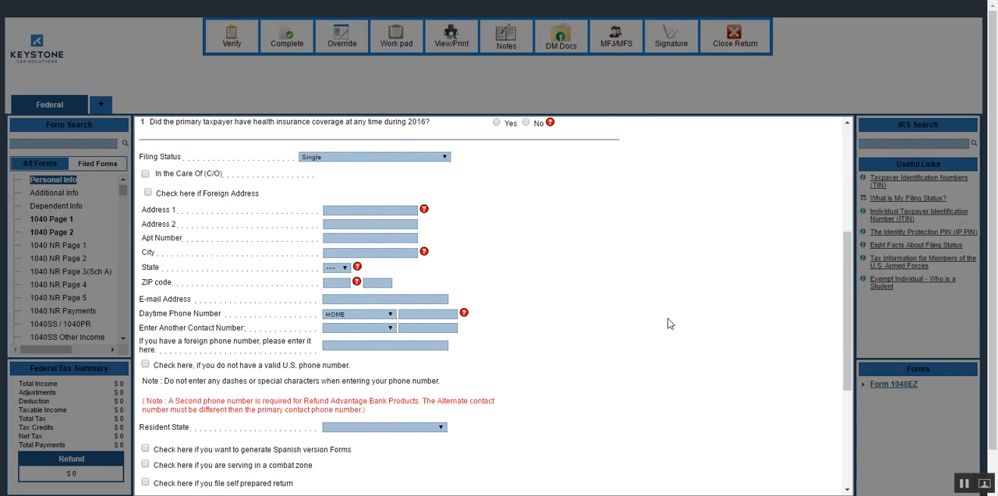
{"action": "scroll", "coordinate": [647, 351], "scroll_direction": "down", "scroll_amount": 3}
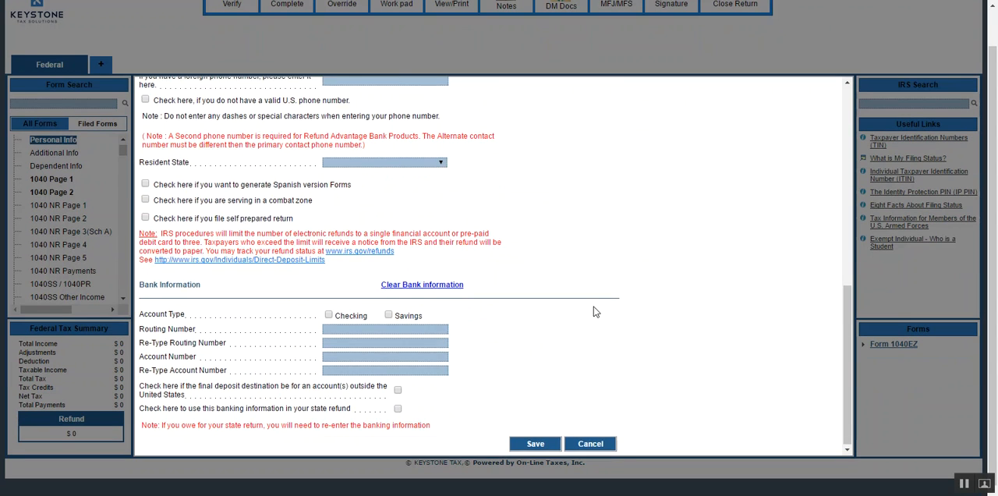
{"action": "scroll", "coordinate": [597, 309], "scroll_direction": "up", "scroll_amount": 5}
{"action": "scroll", "coordinate": [577, 305], "scroll_direction": "up", "scroll_amount": 2}
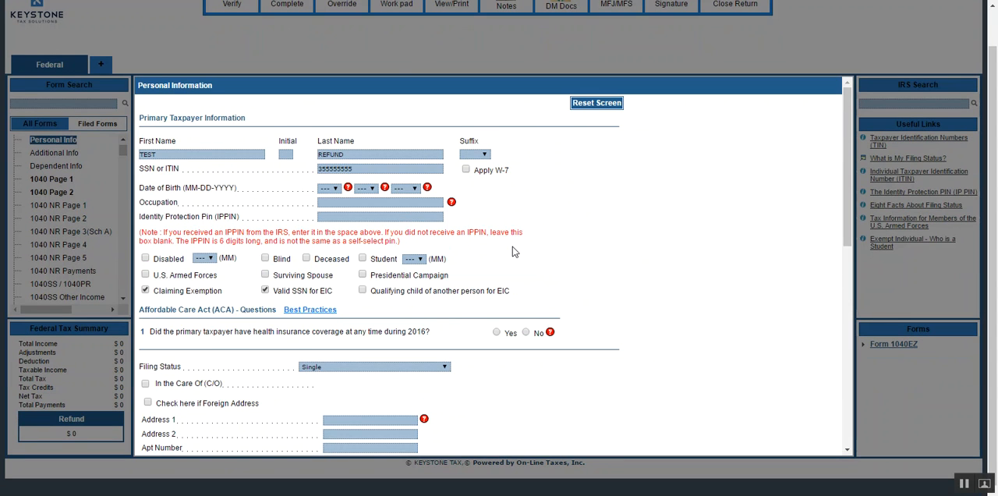
Enter the primary taxpayer's date of birth and set the occupation to EMPLOYED.
{"action": "left_click", "coordinate": [326, 189]}
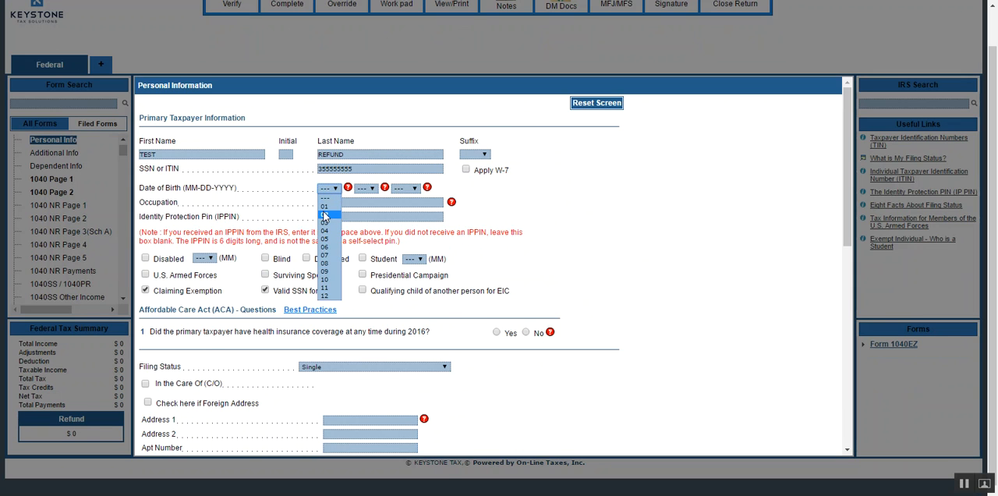
{"action": "left_click", "coordinate": [326, 208]}
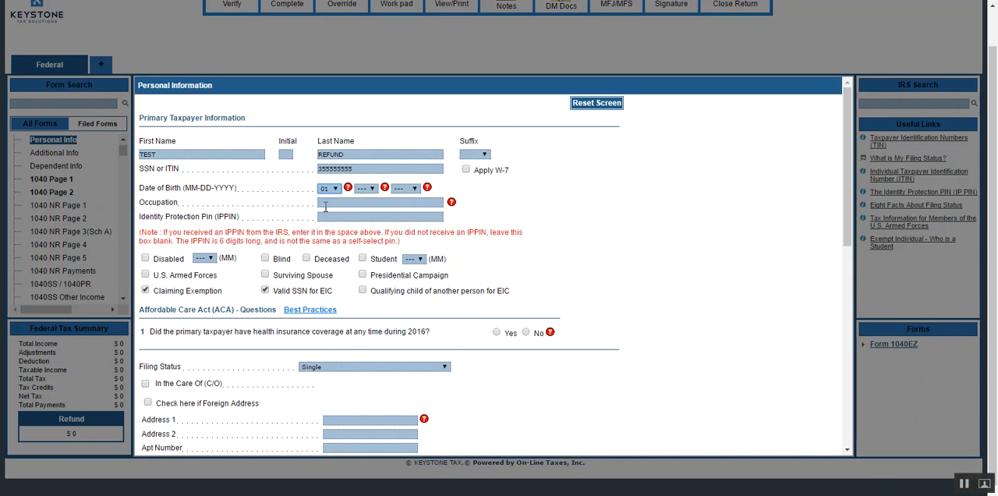
{"action": "key", "text": "Tab"}
{"action": "type", "text": "13"}
{"action": "key", "text": "Tab"}
{"action": "type", "text": "1999"}
{"action": "type", "text": "1986"}
{"action": "key", "text": "Tab"}
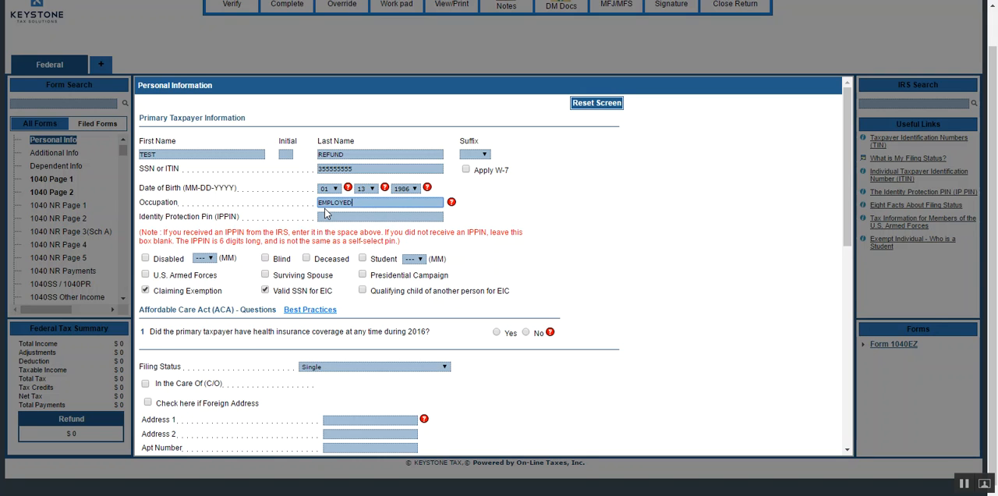
{"action": "key", "text": "Tab"}
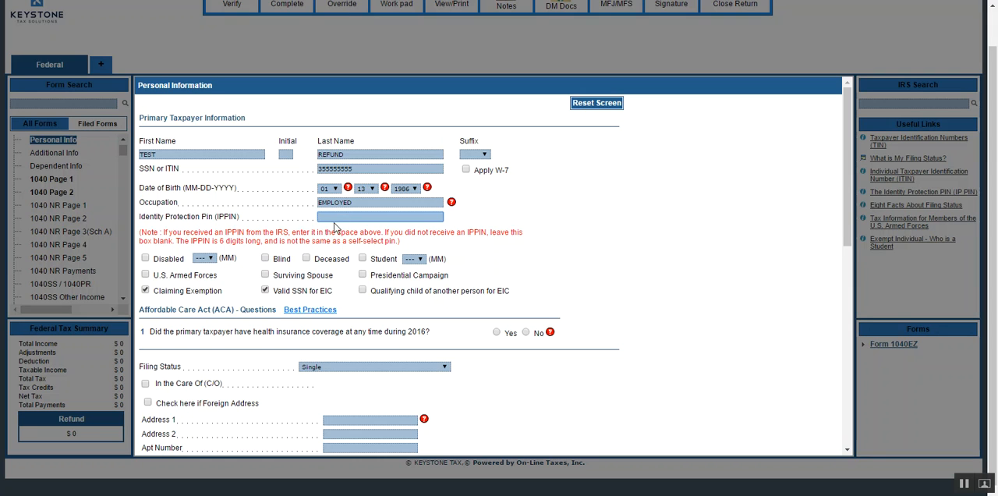
{"action": "left_click", "coordinate": [334, 217]}
{"action": "left_click", "coordinate": [265, 289]}
{"action": "left_click", "coordinate": [363, 292]}
Answer Yes to 2016 health insurance coverage and No to marketplace coverage, and confirm coverage without entering a 1095-B or 1095-C.
{"action": "scroll", "coordinate": [680, 242], "scroll_direction": "down", "scroll_amount": 3}
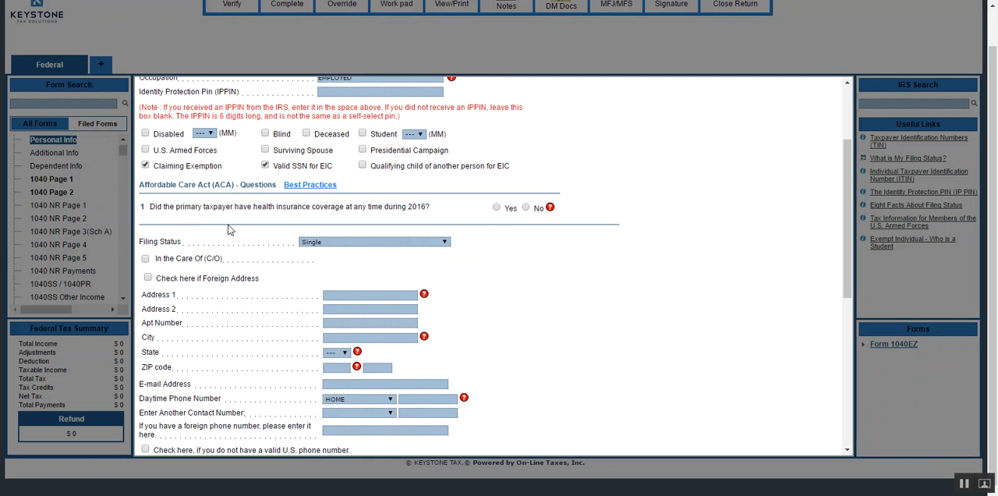
{"action": "left_click", "coordinate": [497, 208]}
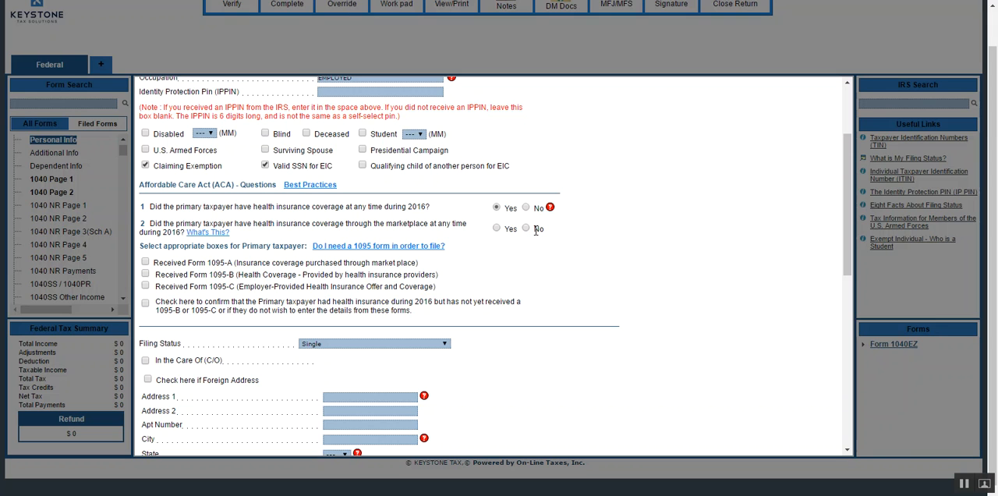
{"action": "left_click", "coordinate": [526, 228]}
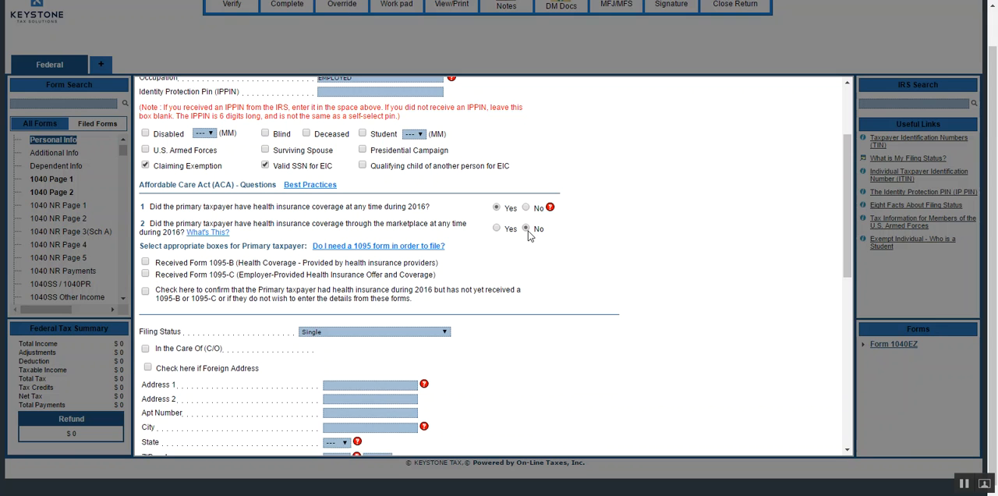
{"action": "left_click", "coordinate": [496, 229]}
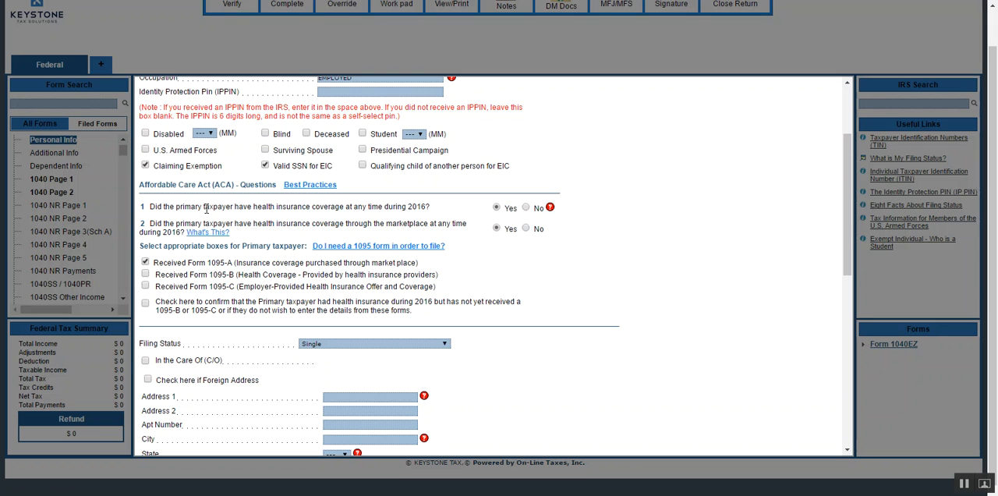
{"action": "left_click", "coordinate": [527, 229]}
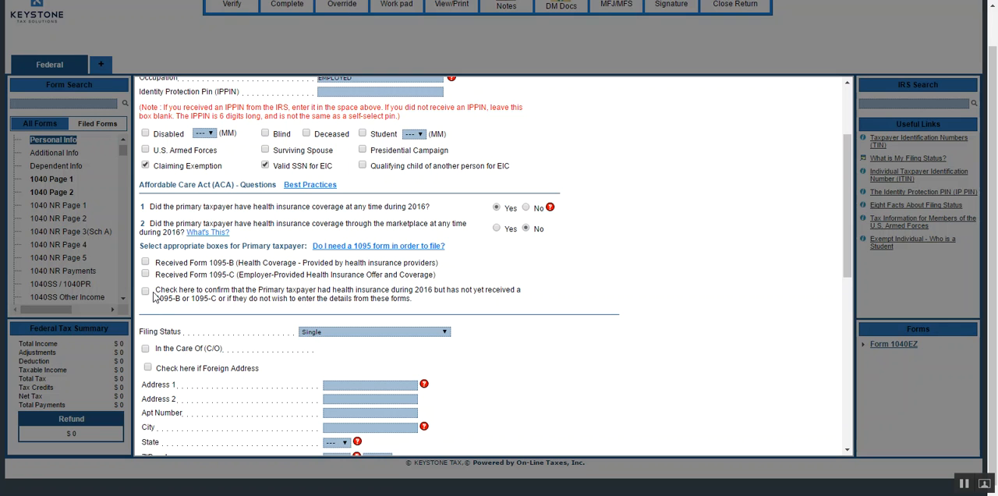
{"action": "left_click", "coordinate": [146, 291]}
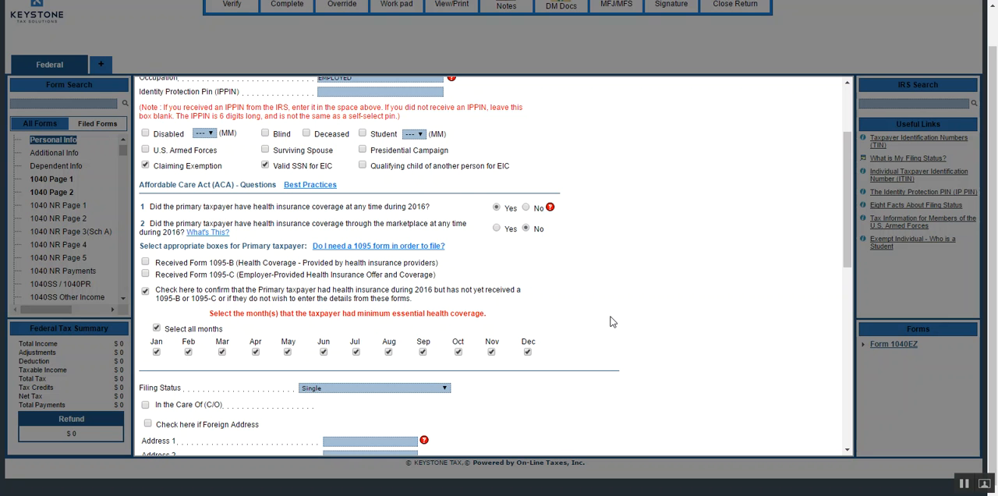
Set the taxpayer's filing status to Head of Household.
{"action": "scroll", "coordinate": [612, 322], "scroll_direction": "down", "scroll_amount": 3}
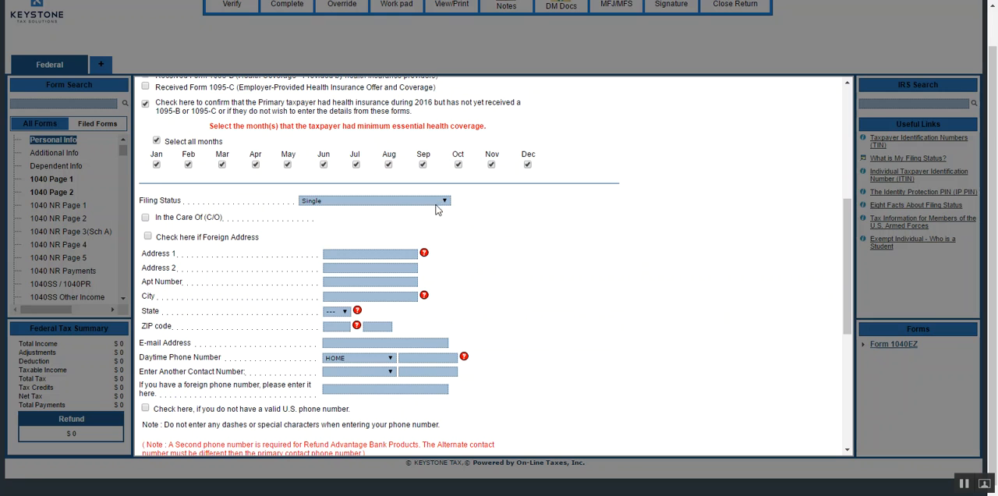
{"action": "left_click", "coordinate": [411, 200]}
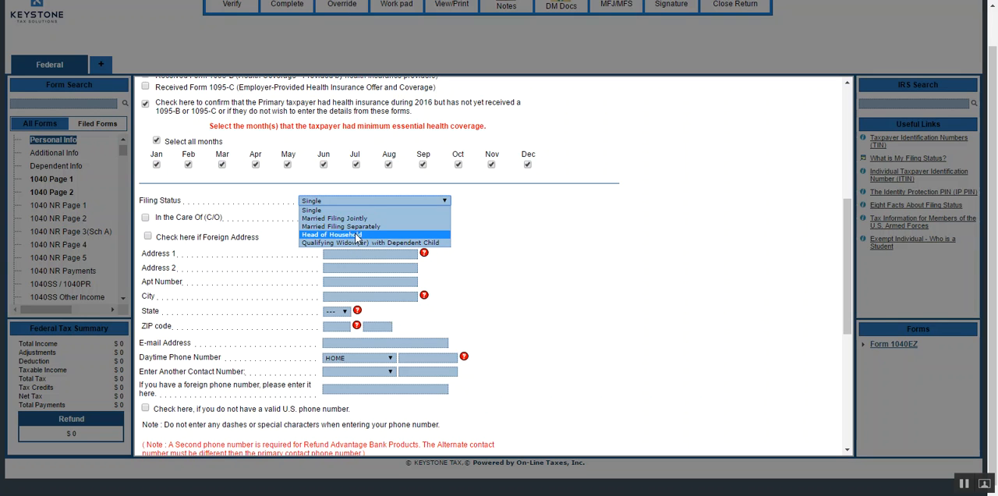
{"action": "left_click", "coordinate": [361, 234]}
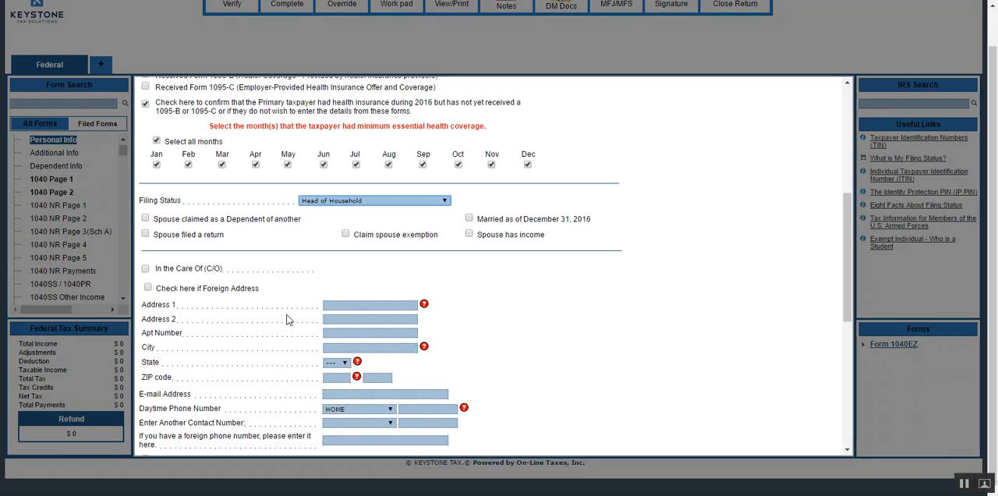
Enter the taxpayer's street address and ZIP code, leaving the second address line and apartment number blank.
{"action": "left_click", "coordinate": [347, 305]}
{"action": "type", "text": "36"}
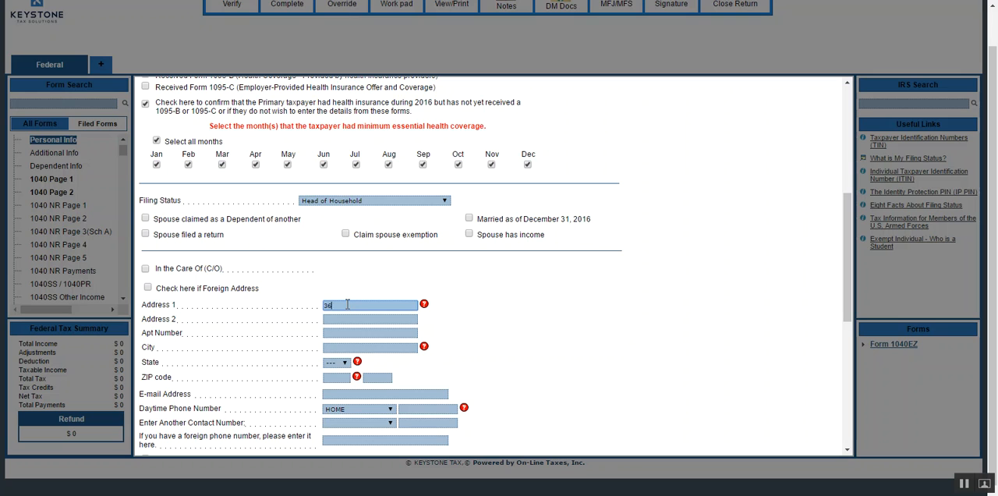
{"action": "type", "text": "96 TAXFUND"}
{"action": "key", "text": "Tab"}
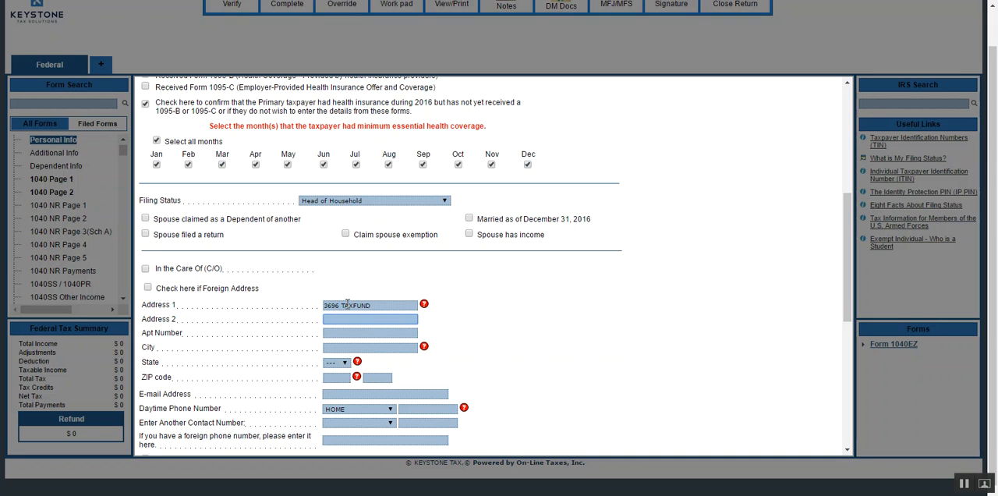
{"action": "key", "text": "Tab"}
{"action": "key", "text": "Tab"}
{"action": "key", "text": "Tab"}
{"action": "key", "text": "Tab"}
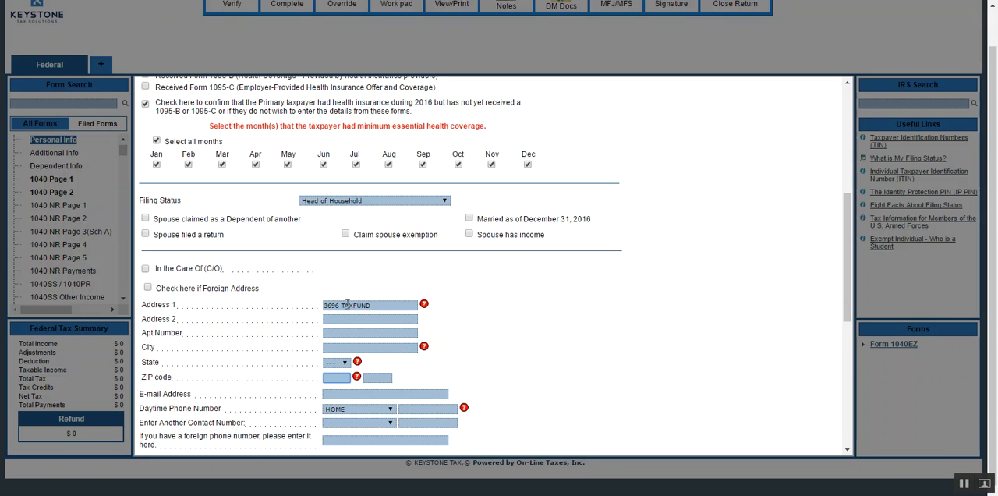
{"action": "type", "text": "38125"}
{"action": "key", "text": "Tab"}
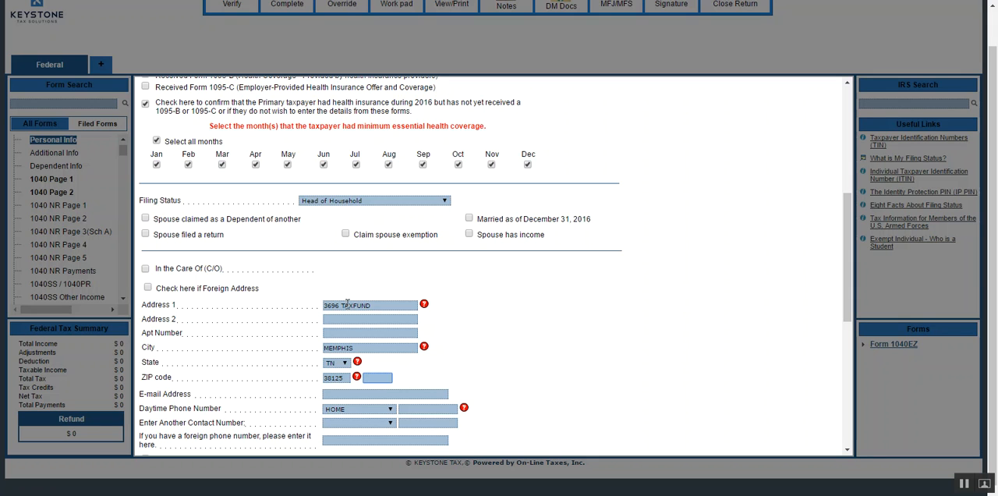
Fill in the taxpayer's e-mail address, leaving the ZIP code extension blank.
{"action": "key", "text": "Tab"}
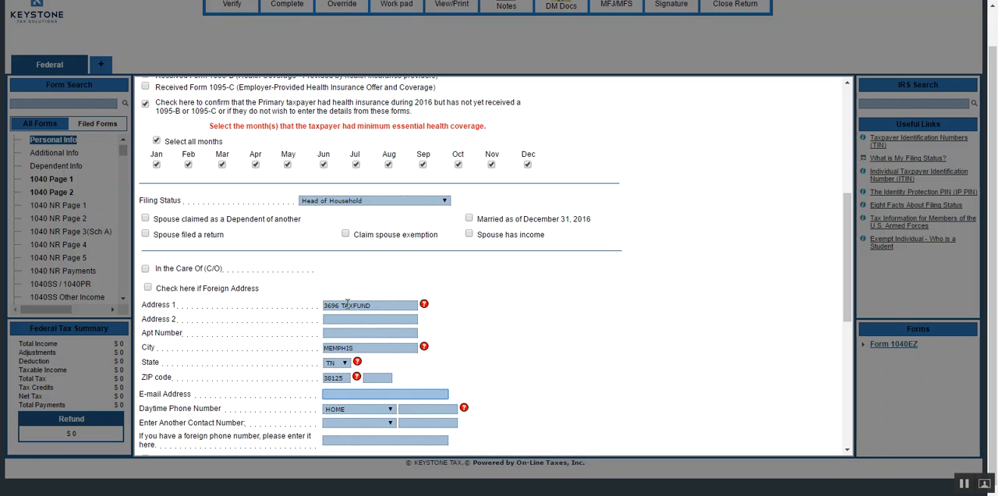
Enter the taxpayer's HOME daytime phone number and a WORK number as the other contact, leaving the foreign phone number blank.
{"action": "left_click", "coordinate": [447, 409]}
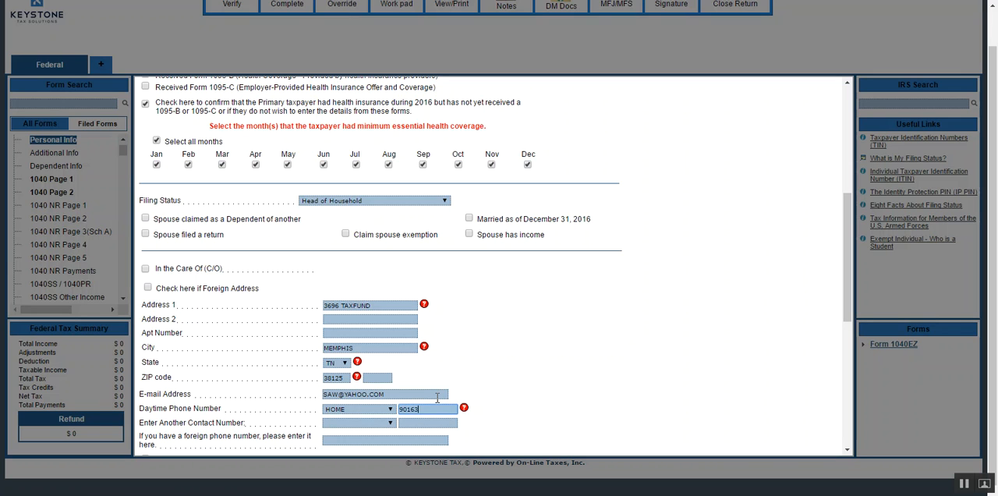
{"action": "key", "text": "Tab"}
{"action": "key", "text": "w"}
{"action": "key", "text": "Tab"}
{"action": "key", "text": "Tab"}
{"action": "type", "text": "2"}
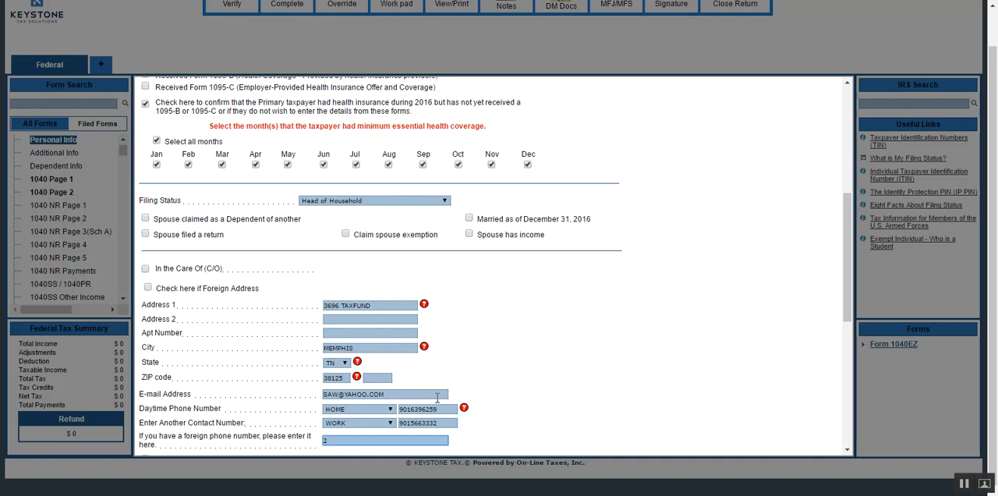
{"action": "left_click", "coordinate": [595, 326]}
Review the completed Personal Information form and save it with the bank information left blank.
{"action": "scroll", "coordinate": [595, 324], "scroll_direction": "down", "scroll_amount": 2}
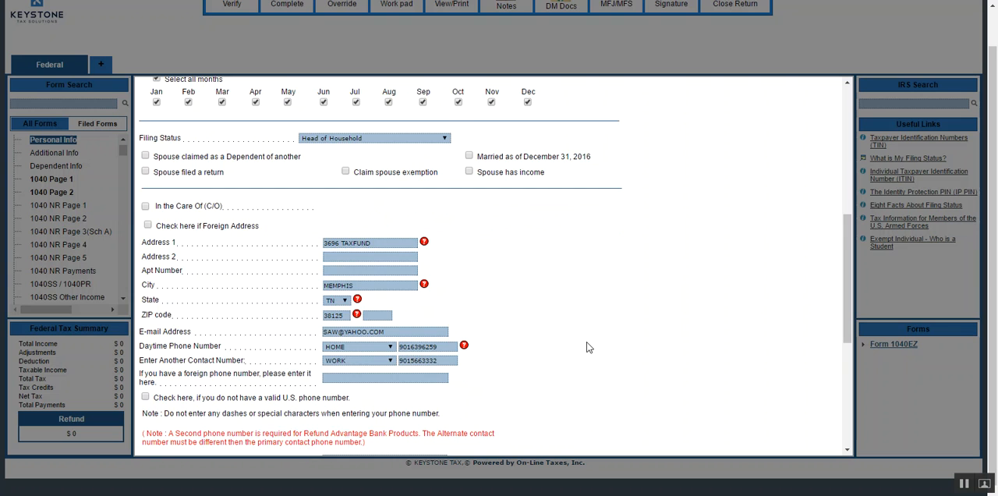
{"action": "scroll", "coordinate": [567, 350], "scroll_direction": "down", "scroll_amount": 3}
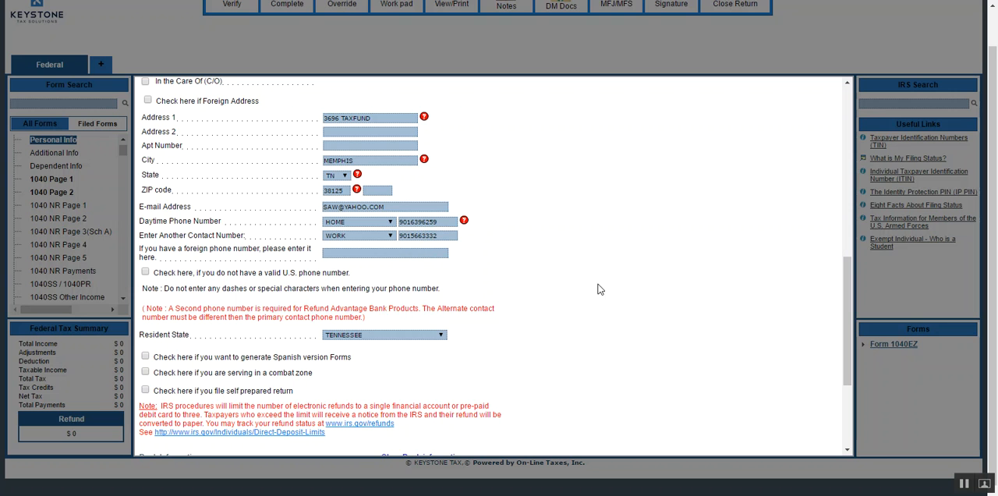
{"action": "scroll", "coordinate": [432, 277], "scroll_direction": "down", "scroll_amount": 2}
{"action": "scroll", "coordinate": [432, 276], "scroll_direction": "down", "scroll_amount": 1}
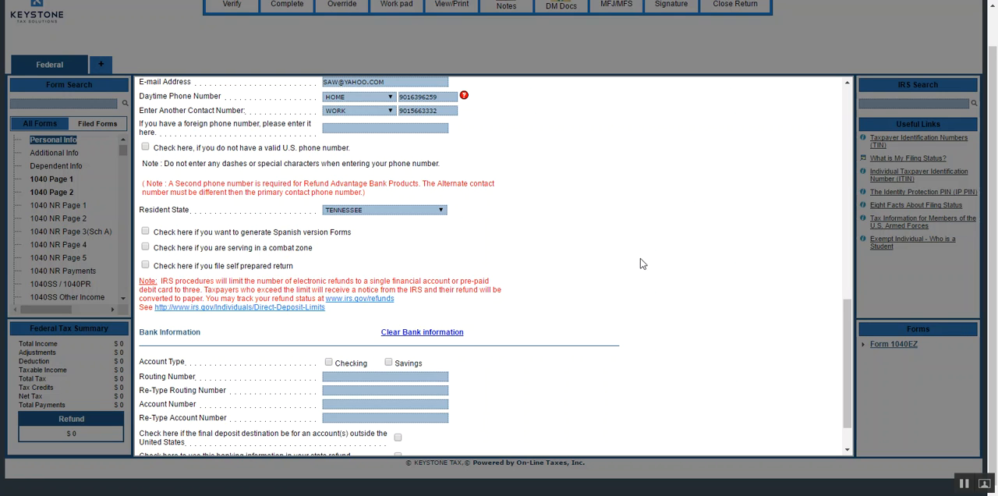
{"action": "scroll", "coordinate": [630, 260], "scroll_direction": "down", "scroll_amount": 1}
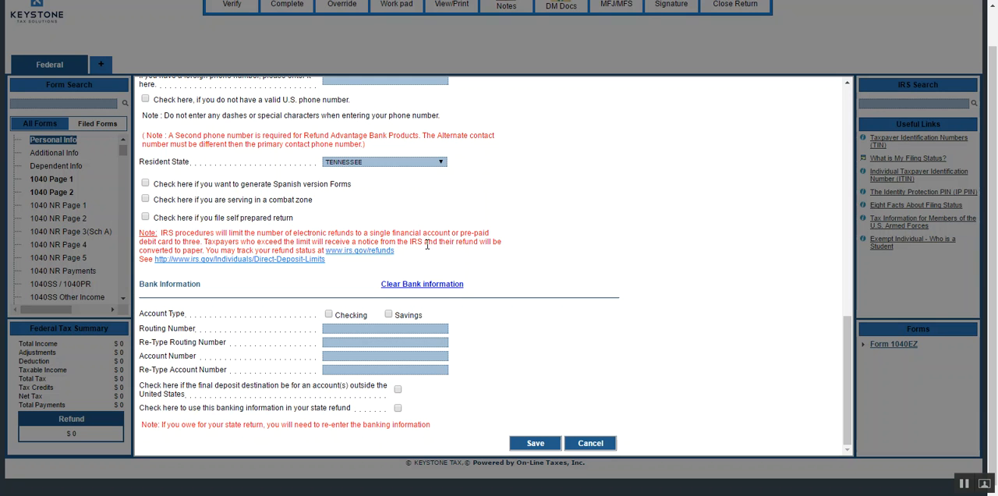
{"action": "scroll", "coordinate": [621, 316], "scroll_direction": "up", "scroll_amount": 10}
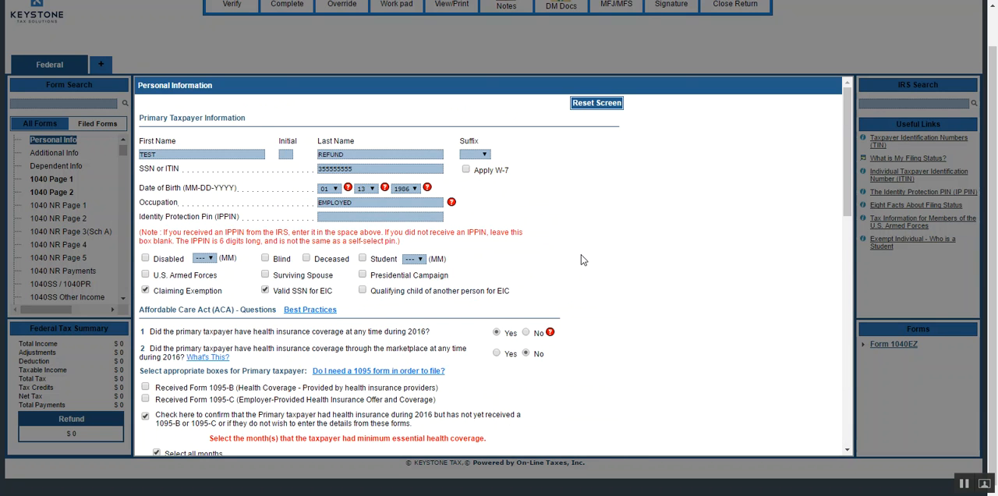
{"action": "scroll", "coordinate": [460, 263], "scroll_direction": "down", "scroll_amount": 10}
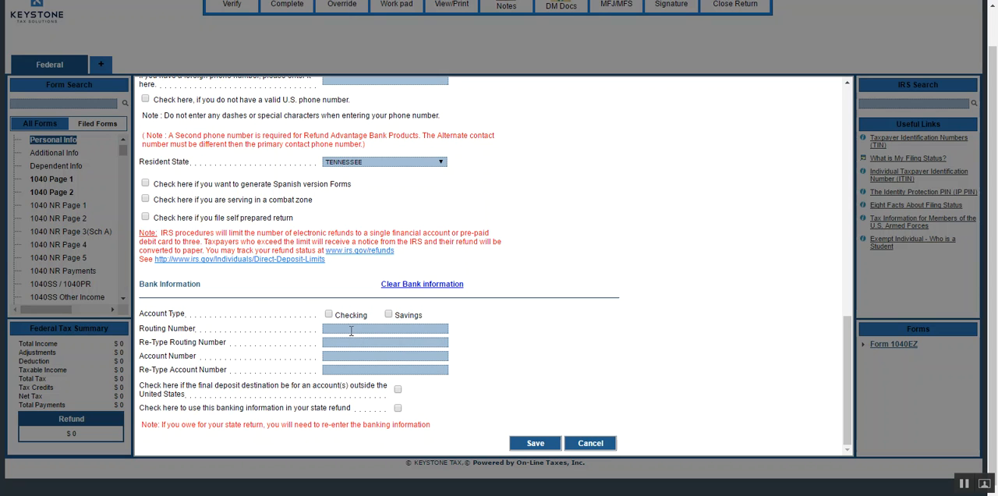
{"action": "left_click", "coordinate": [535, 444]}
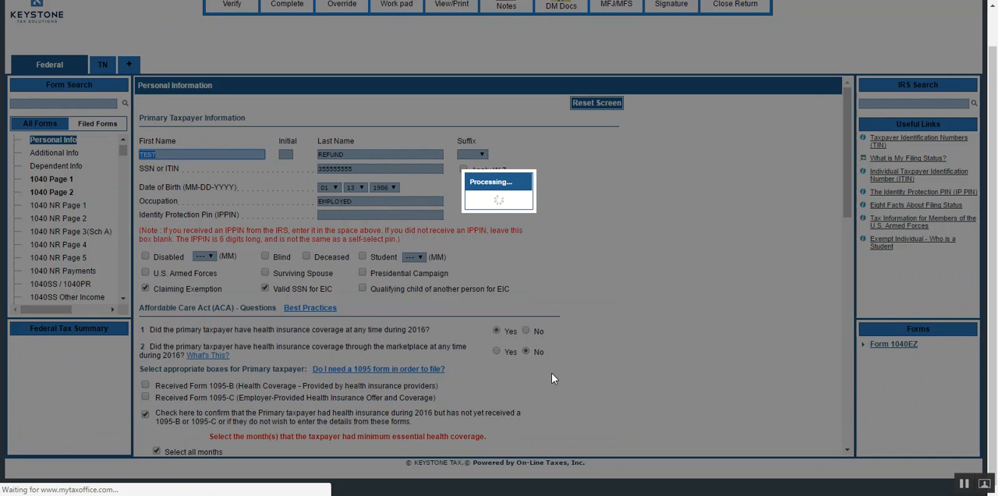
Search the forms for W2, open a new Wage and Tax Statement entry to view its fields, and cancel it.
{"action": "scroll", "coordinate": [595, 219], "scroll_direction": "down", "scroll_amount": 1}
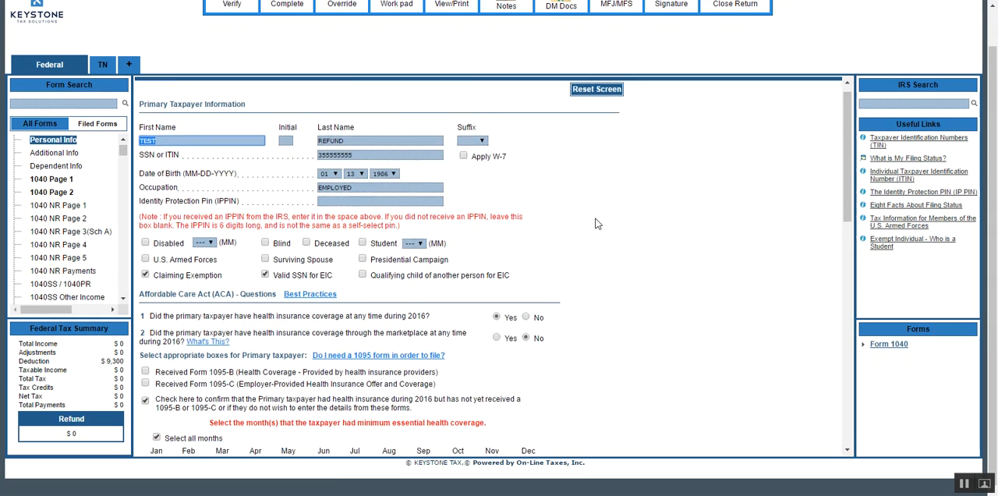
{"action": "scroll", "coordinate": [595, 223], "scroll_direction": "down", "scroll_amount": 12}
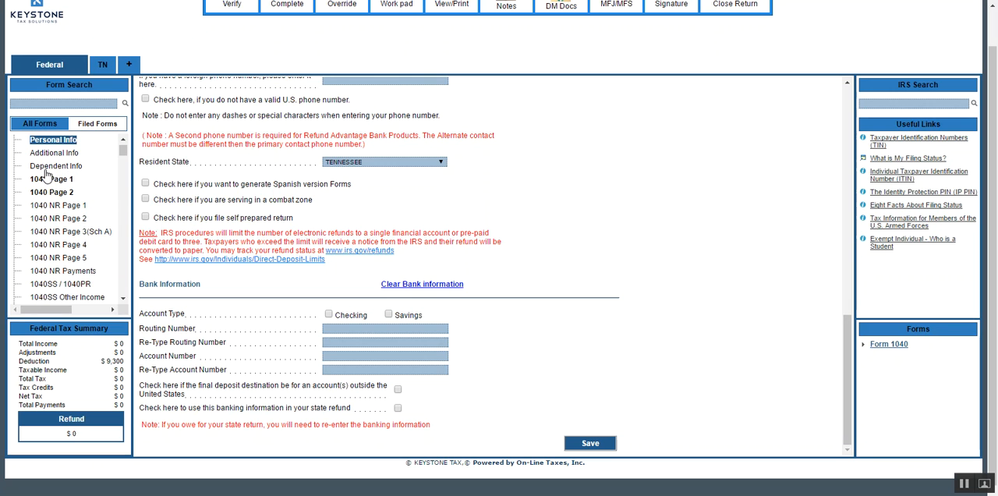
{"action": "left_click", "coordinate": [74, 102]}
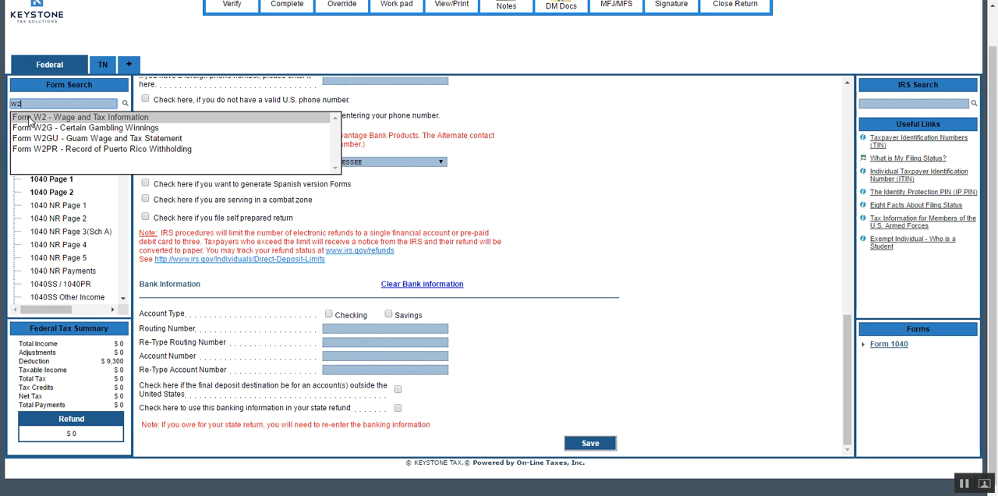
{"action": "left_click", "coordinate": [29, 119]}
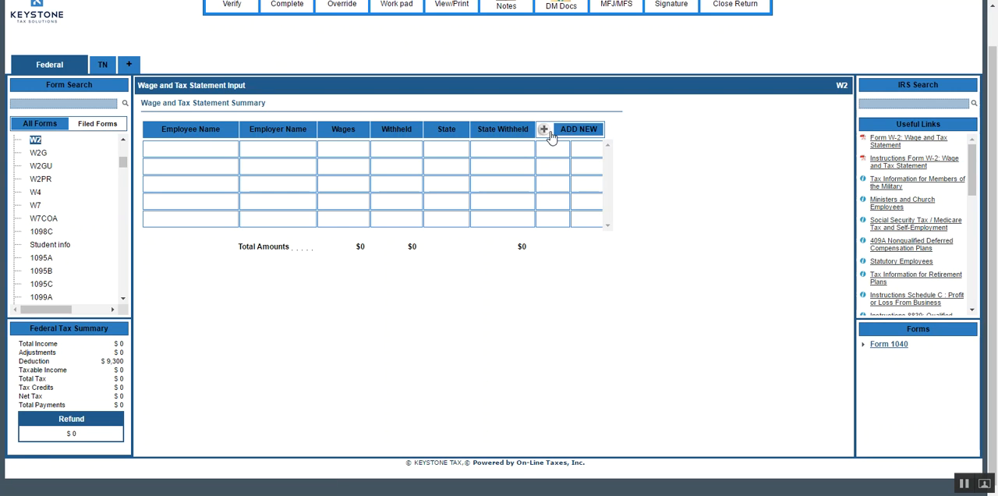
{"action": "left_click", "coordinate": [544, 130]}
{"action": "scroll", "coordinate": [569, 351], "scroll_direction": "down", "scroll_amount": 5}
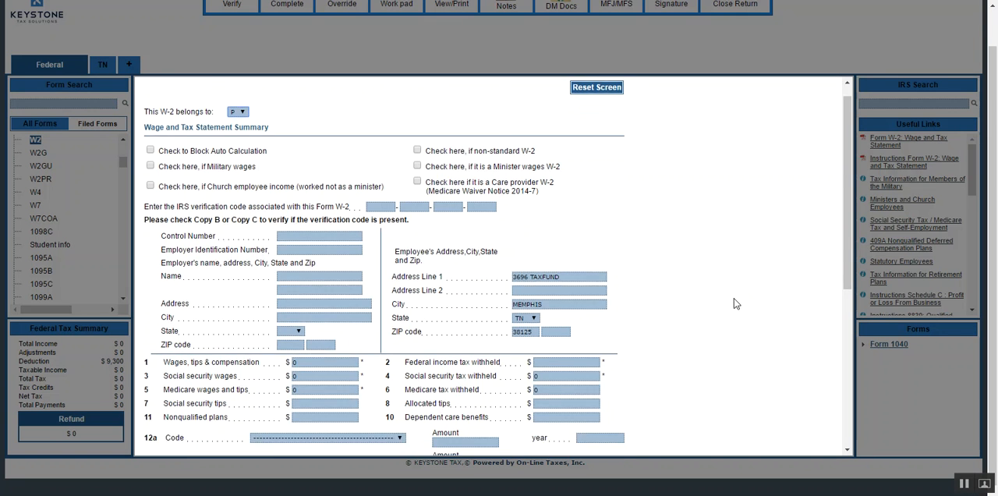
{"action": "left_click", "coordinate": [602, 441]}
Search the forms for 1099M and open the Form 1099MISC Miscellaneous Income summary.
{"action": "left_click", "coordinate": [37, 104]}
{"action": "type", "text": "1099"}
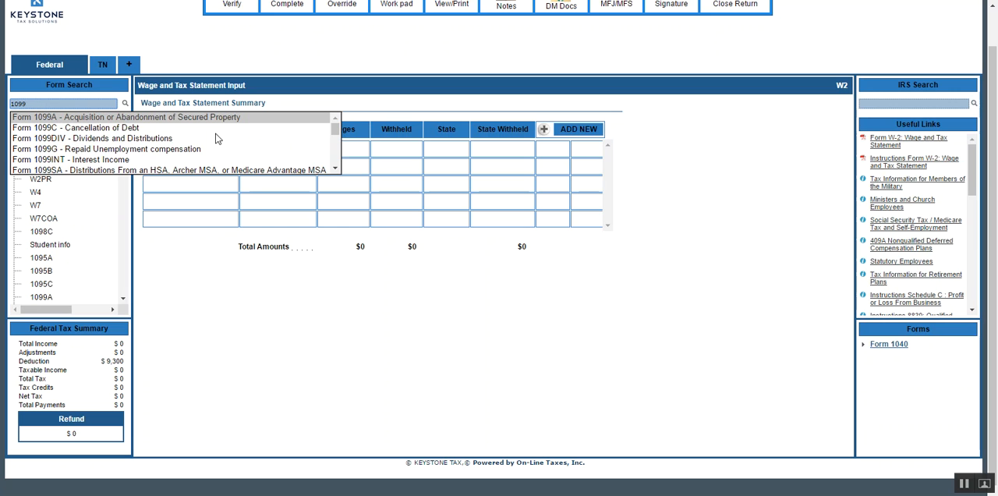
{"action": "left_click", "coordinate": [333, 130]}
{"action": "left_click_drag", "start_coordinate": [334, 130], "coordinate": [333, 145]}
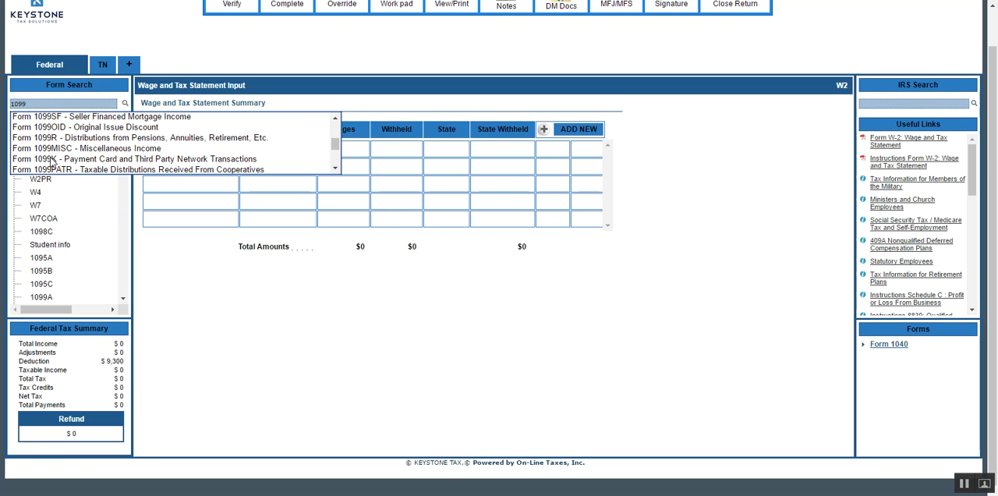
{"action": "left_click", "coordinate": [60, 101]}
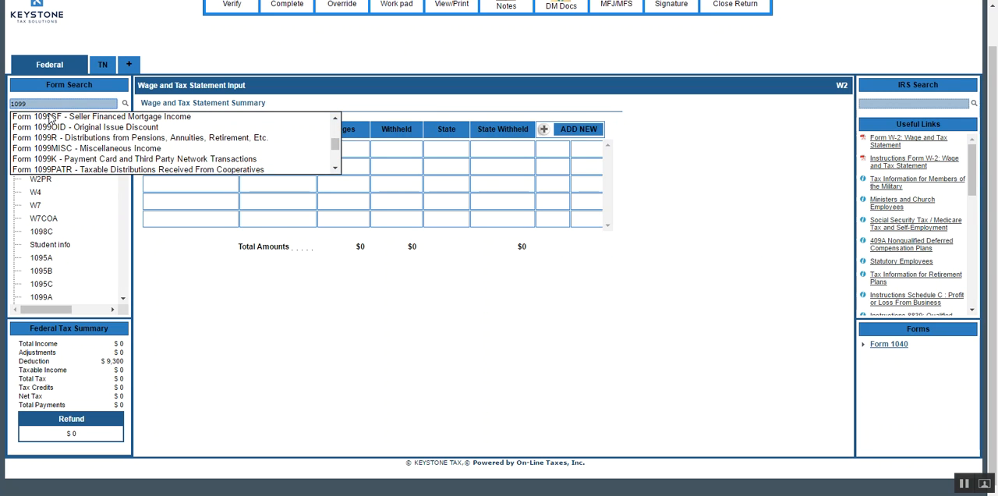
{"action": "type", "text": "M"}
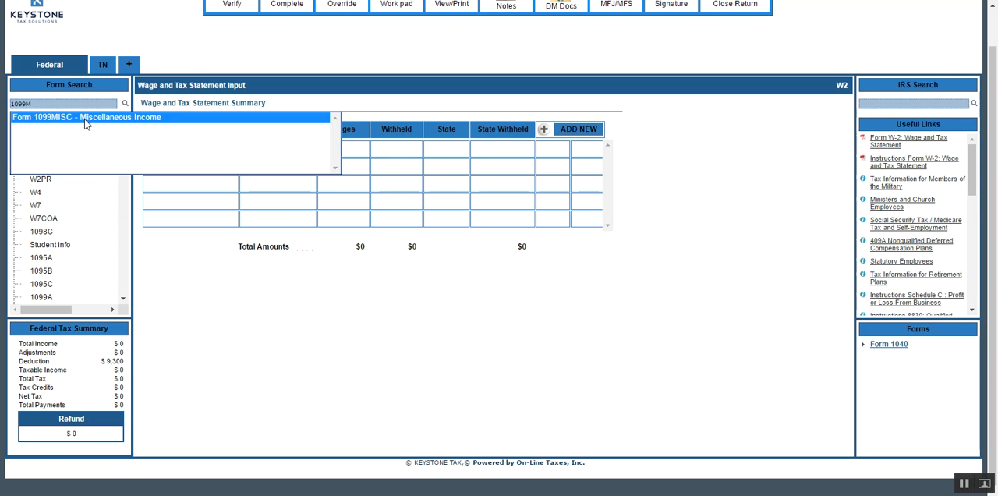
{"action": "left_click", "coordinate": [85, 119]}
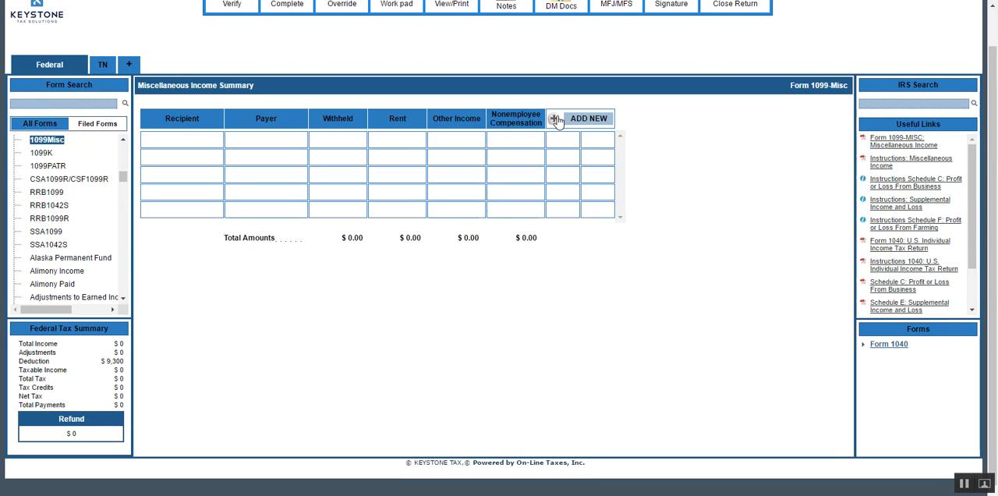
Search the forms for Schedule C using SCHC, and clear the search without opening a form.
{"action": "left_click", "coordinate": [59, 105]}
{"action": "type", "text": "SCH"}
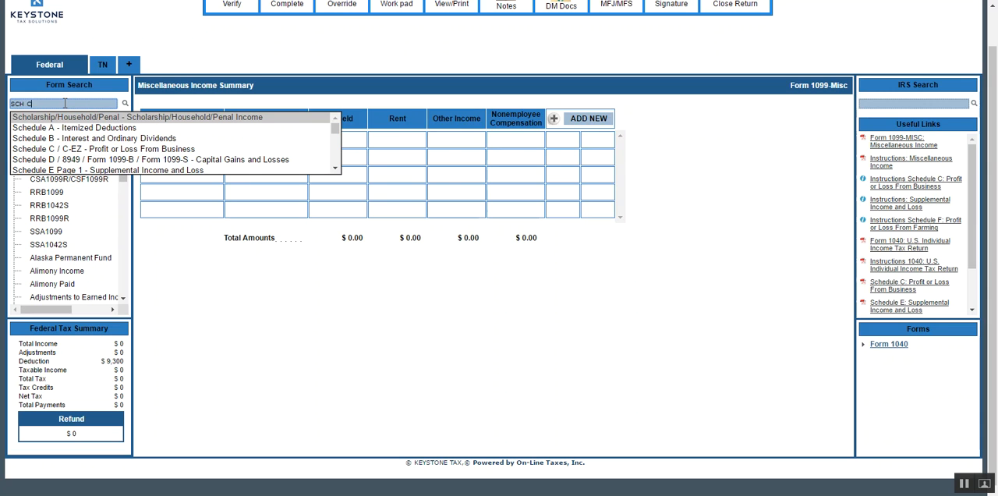
{"action": "key", "text": "BackSpace"}
{"action": "type", "text": "C"}
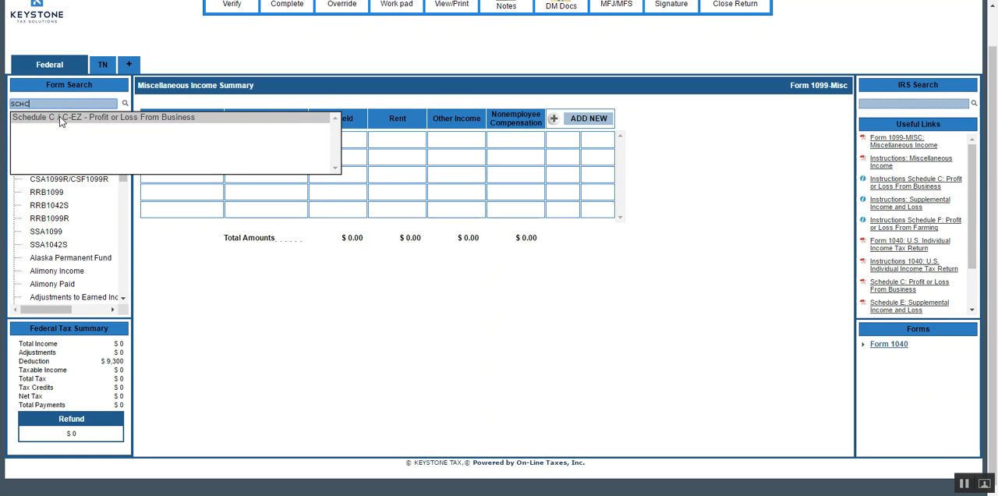
{"action": "key", "text": "BackSpace"}
{"action": "key", "text": "BackSpace"}
{"action": "key", "text": "BackSpace"}
{"action": "key", "text": "BackSpace"}
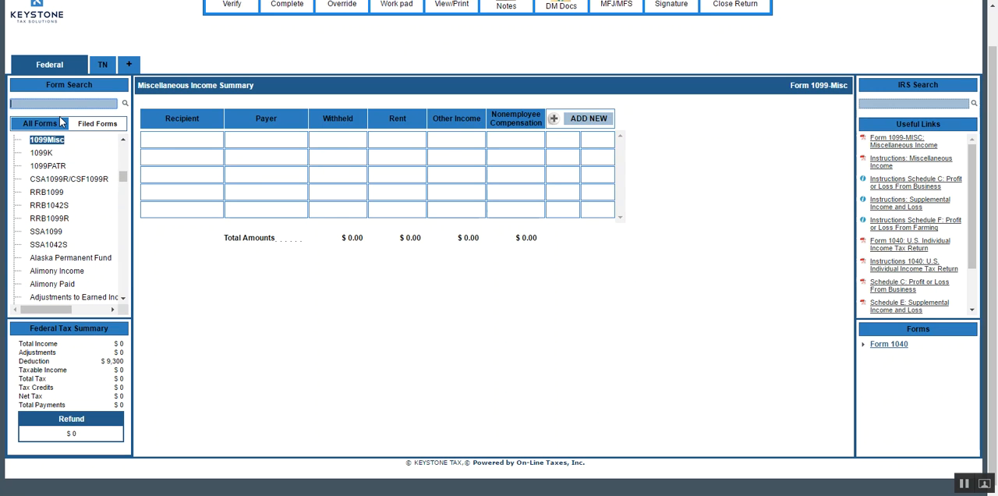
Search the forms for DEP, open a new entry in Dependent Information to view its fields, and cancel it.
{"action": "type", "text": "DEP"}
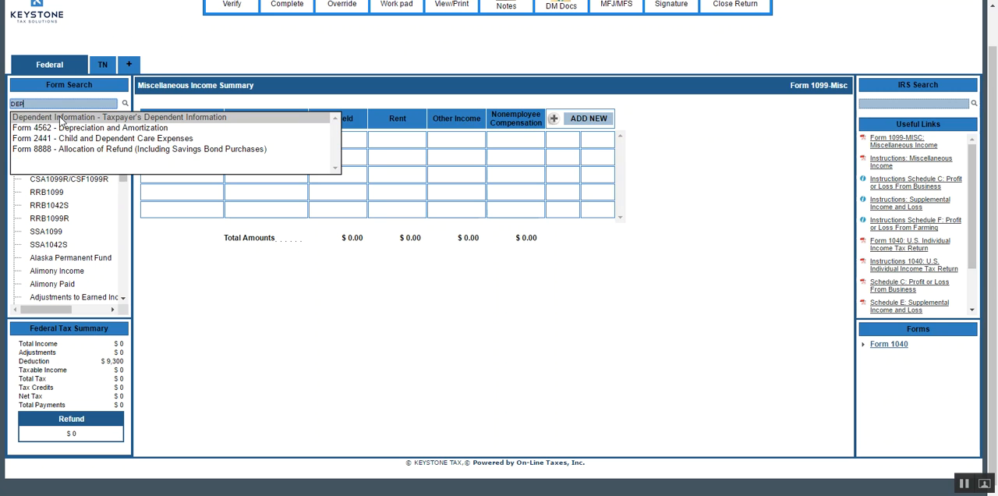
{"action": "left_click", "coordinate": [60, 118]}
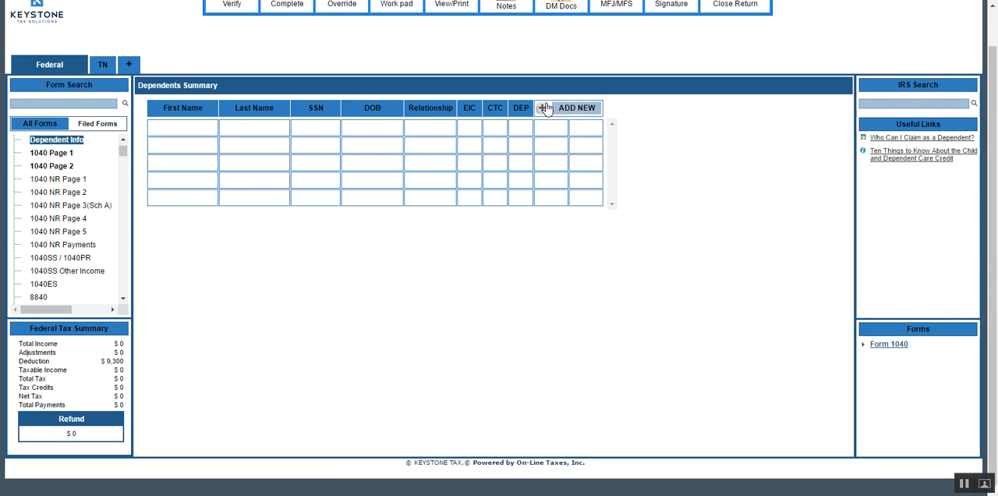
{"action": "left_click", "coordinate": [544, 110]}
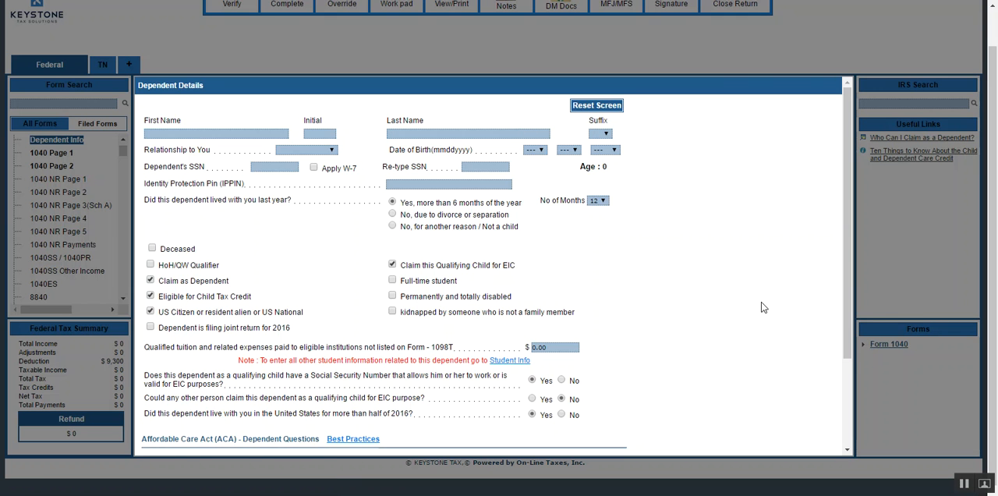
{"action": "scroll", "coordinate": [700, 364], "scroll_direction": "down", "scroll_amount": 3}
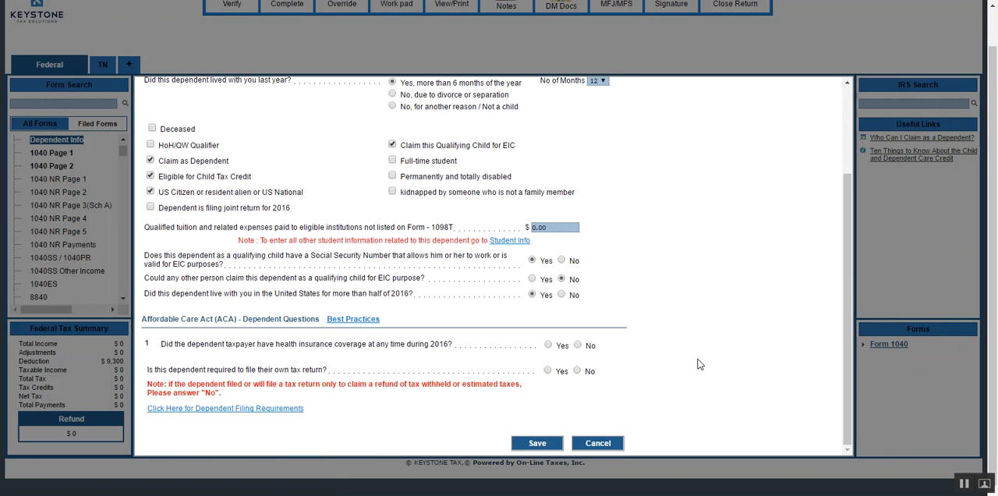
{"action": "left_click", "coordinate": [595, 443]}
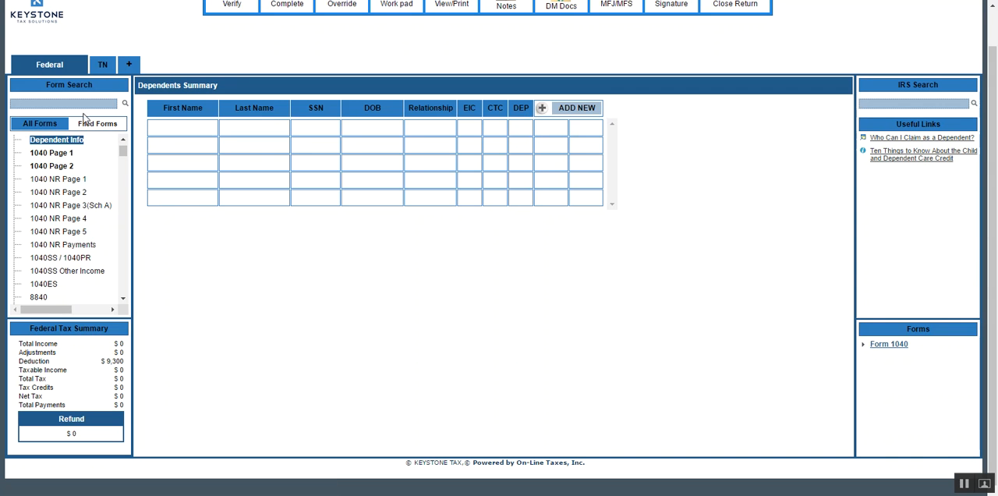
Reopen the taxpayer's Personal Info form from the list of forms.
{"action": "scroll", "coordinate": [103, 162], "scroll_direction": "up", "scroll_amount": 1}
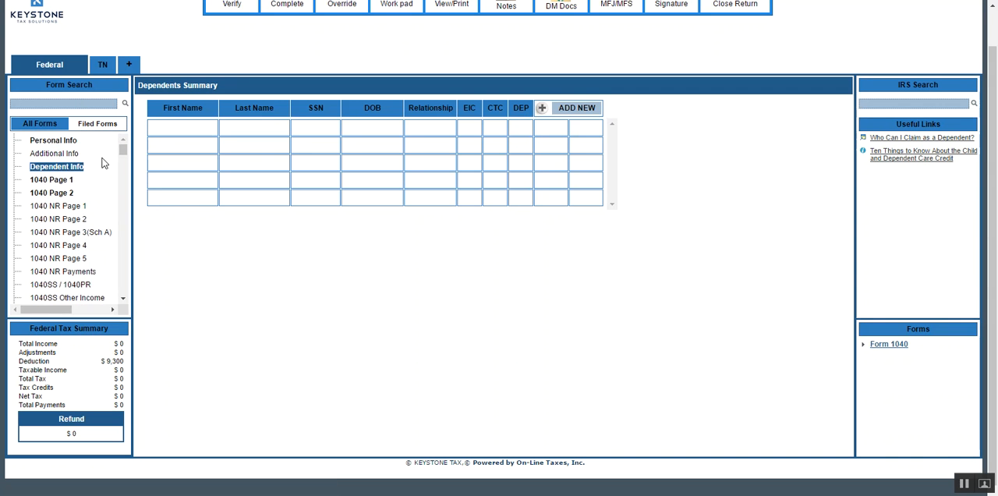
{"action": "scroll", "coordinate": [102, 163], "scroll_direction": "up", "scroll_amount": 1}
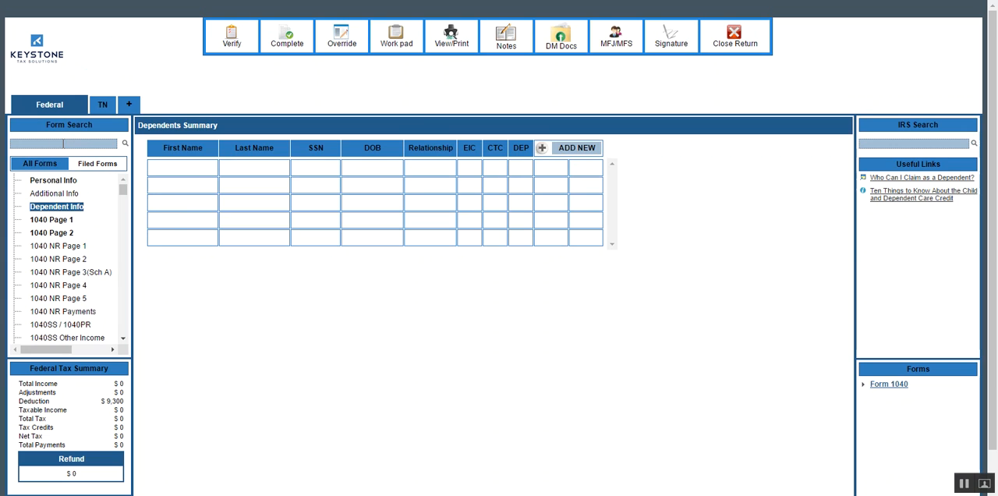
{"action": "left_click", "coordinate": [65, 181]}
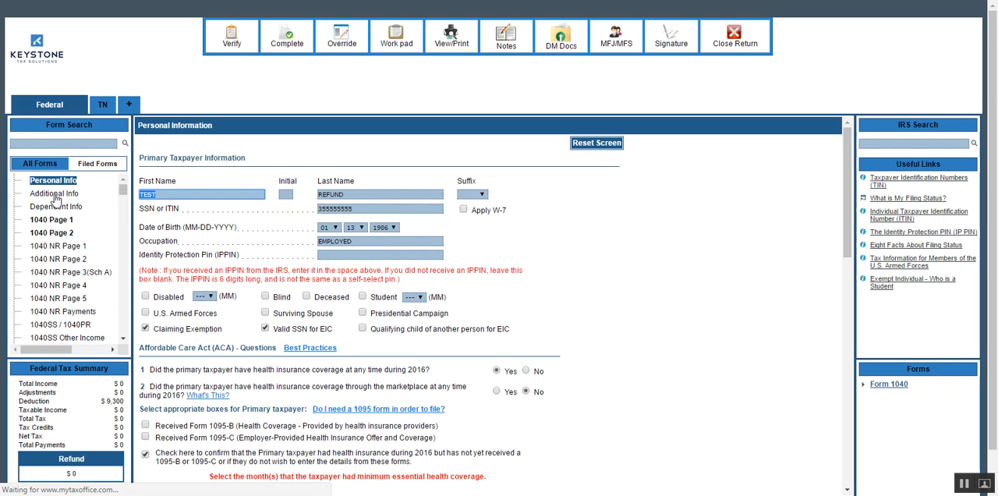
Complete and save Additional Info with no driver's license or ID provided, identity verified in person, and not verified remotely.
{"action": "left_click", "coordinate": [56, 198]}
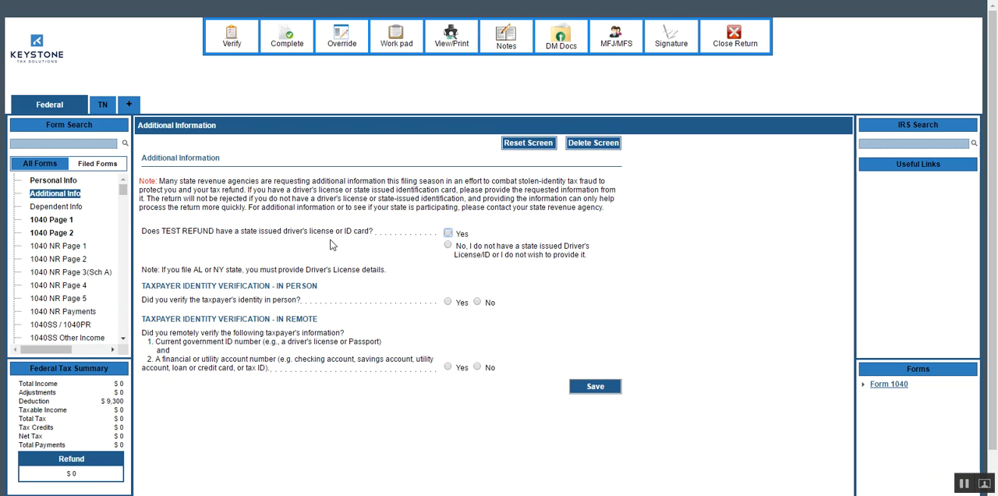
{"action": "left_click", "coordinate": [448, 246]}
{"action": "left_click", "coordinate": [448, 302]}
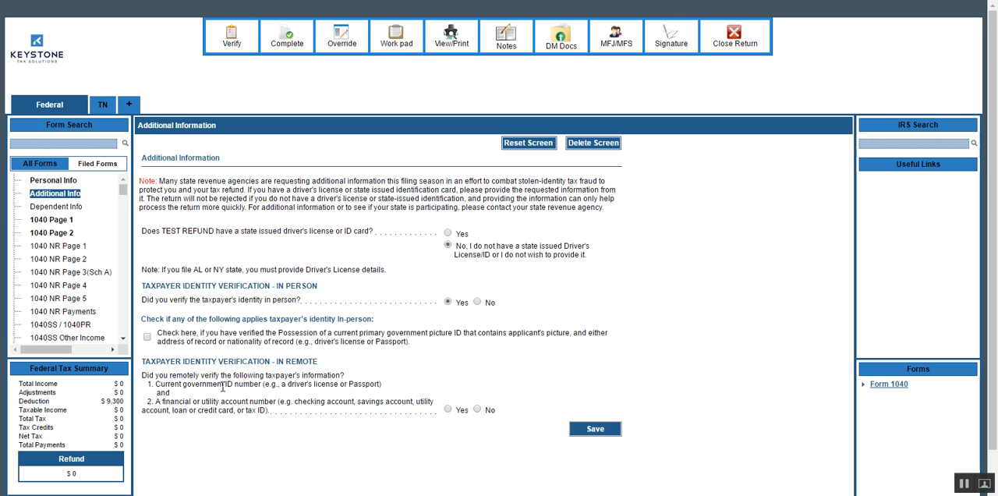
{"action": "left_click", "coordinate": [477, 410]}
{"action": "left_click", "coordinate": [607, 430]}
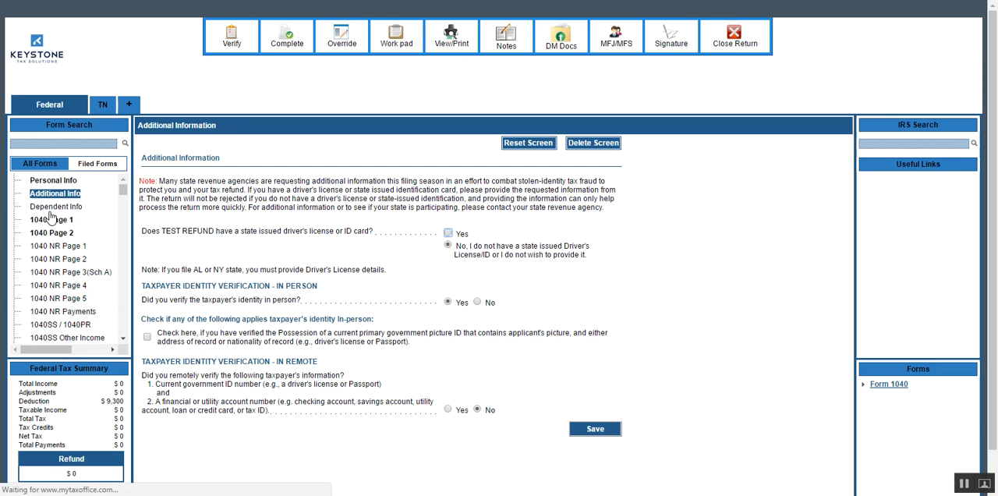
Open Dependent Info from the list of forms, and find the same form again by searching for DEP.
{"action": "left_click", "coordinate": [67, 207]}
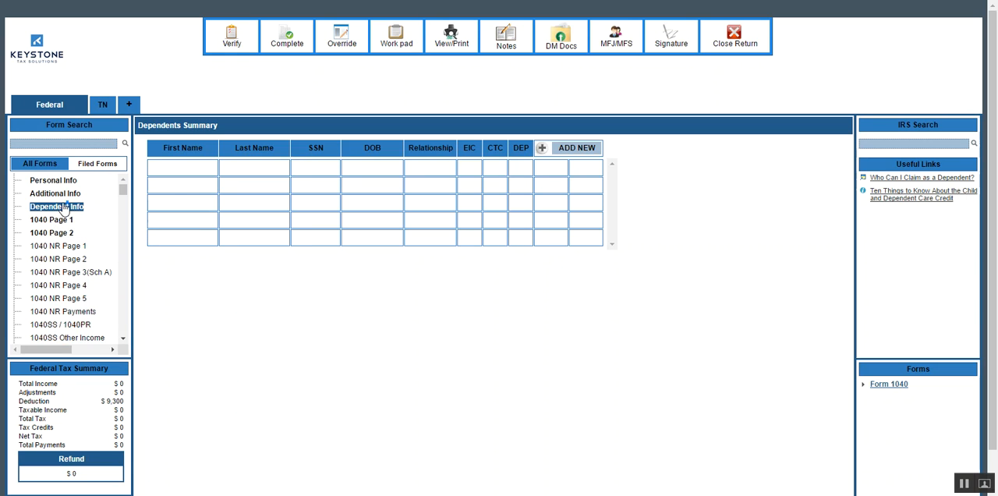
{"action": "left_click", "coordinate": [81, 145]}
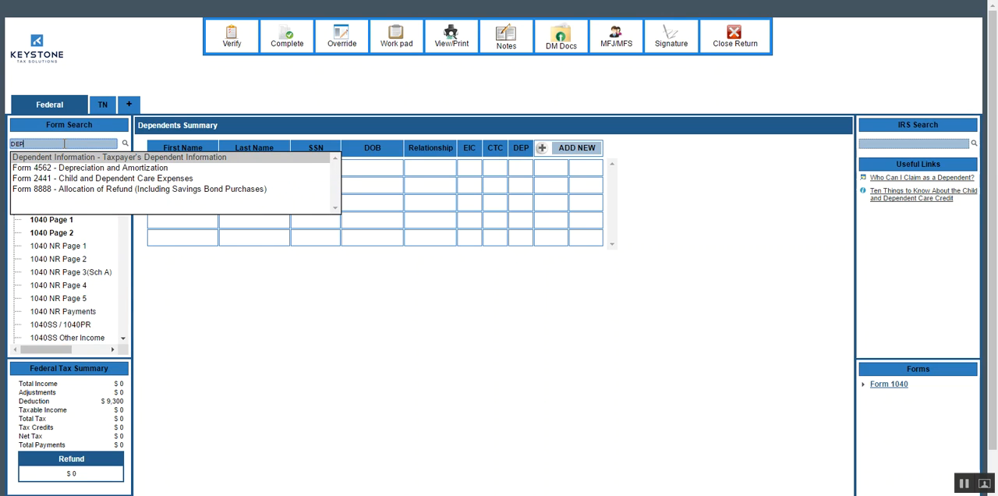
{"action": "left_click", "coordinate": [64, 160]}
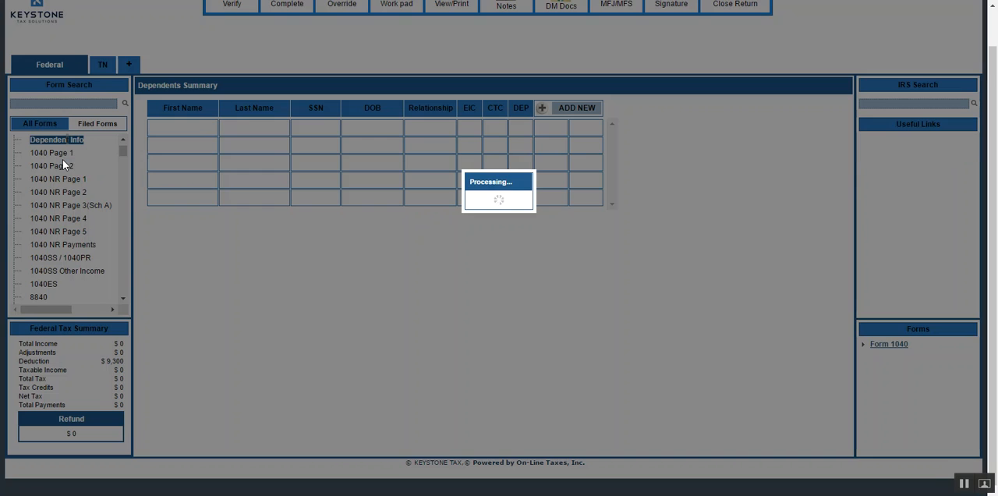
{"action": "left_click", "coordinate": [59, 100]}
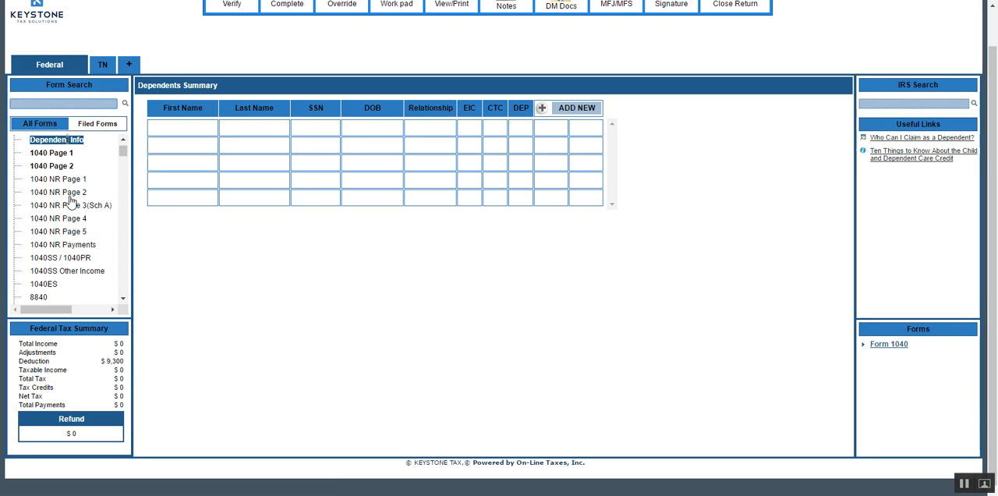
{"action": "left_click_drag", "start_coordinate": [122, 149], "coordinate": [107, 133]}
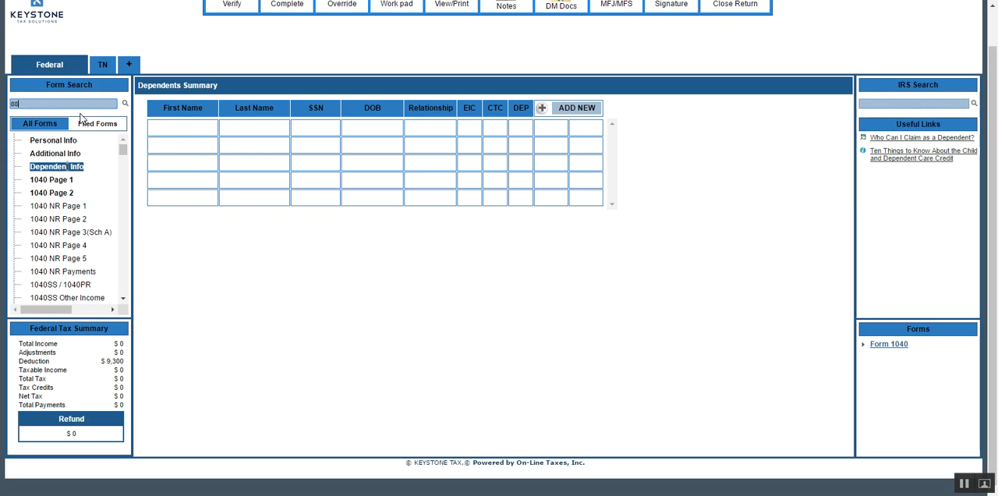
Search the forms for 8863, open its student information, view the fields of a new entry, and cancel it.
{"action": "type", "text": "63"}
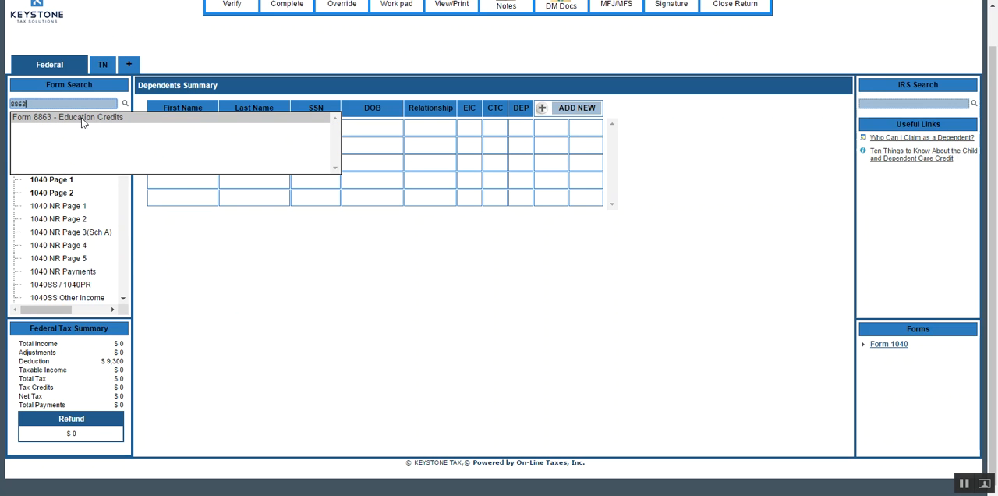
{"action": "left_click", "coordinate": [83, 118]}
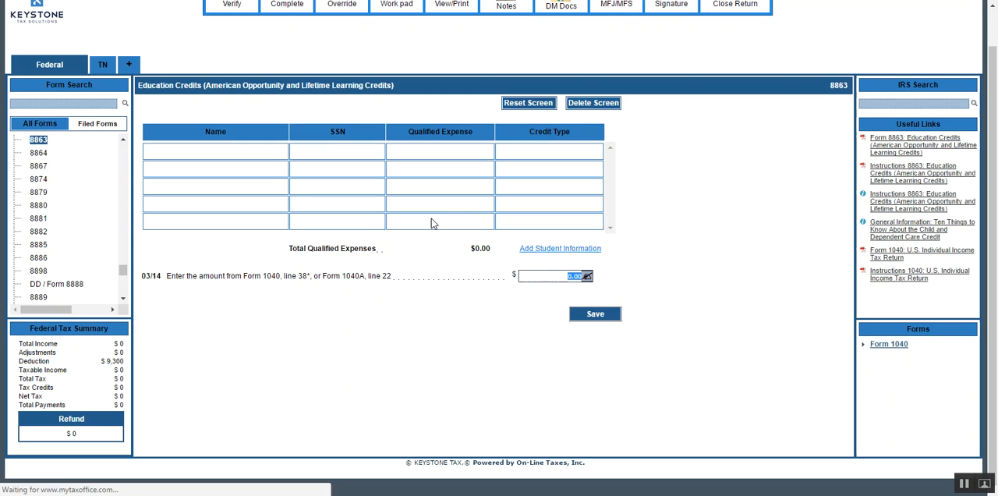
{"action": "left_click", "coordinate": [550, 250]}
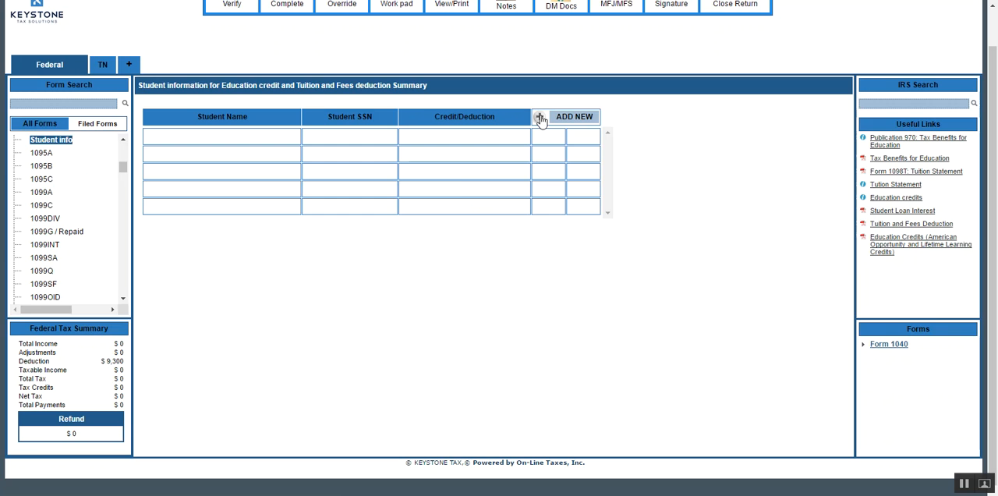
{"action": "left_click", "coordinate": [539, 116]}
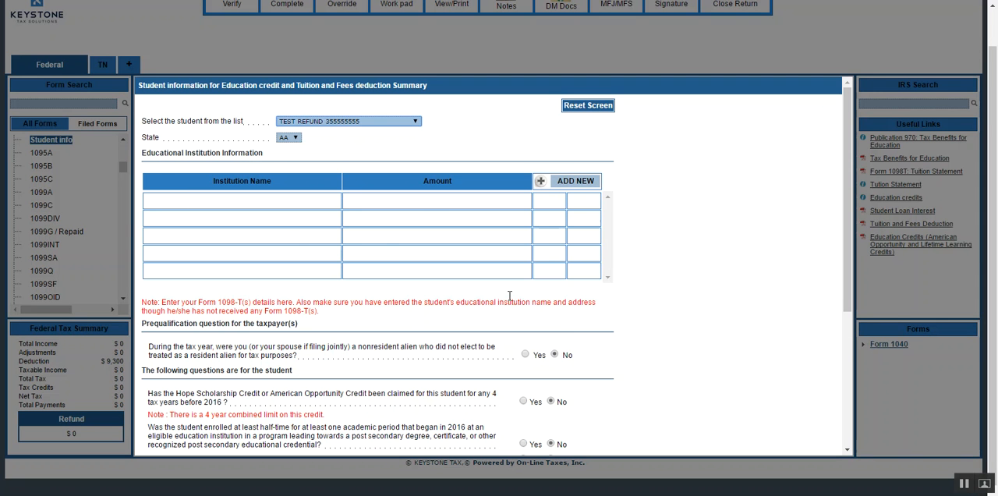
{"action": "scroll", "coordinate": [639, 362], "scroll_direction": "down", "scroll_amount": 3}
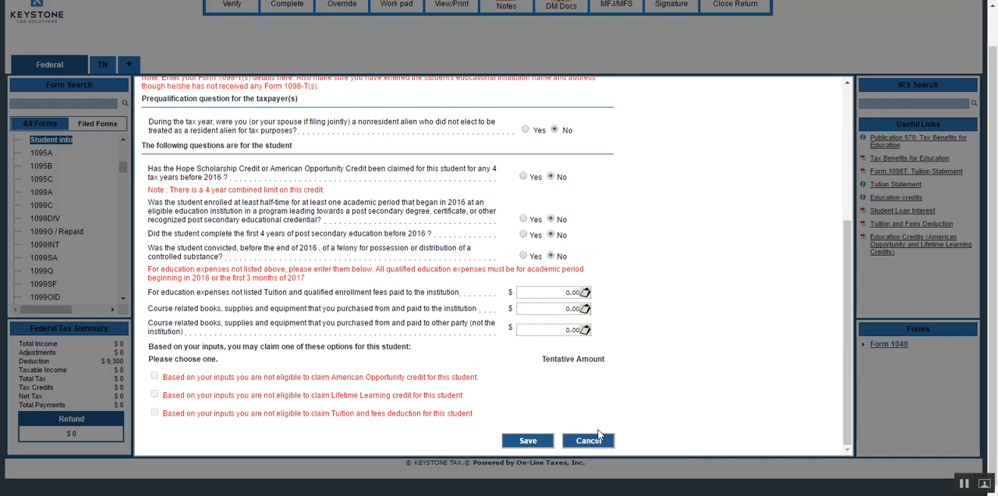
{"action": "left_click", "coordinate": [605, 442]}
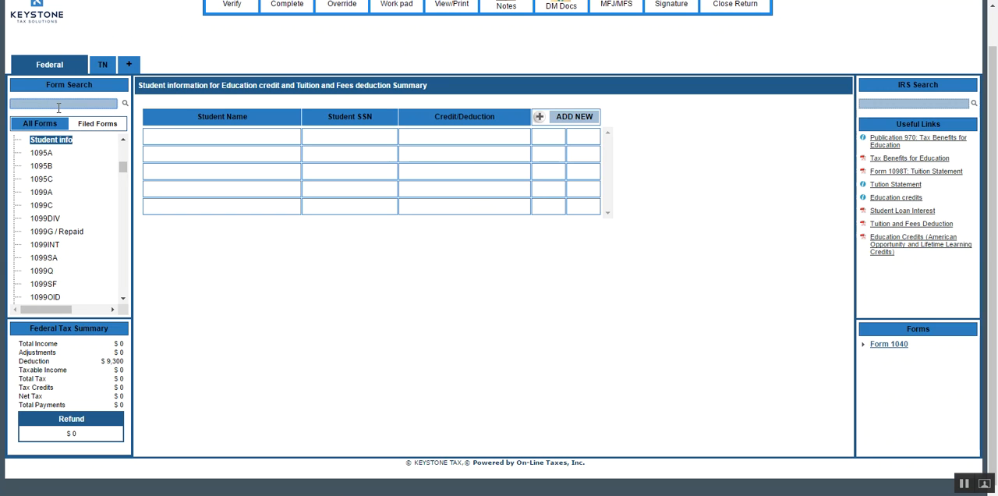
Search the forms for DEP, open Dependent Information, and start a new dependent entry.
{"action": "type", "text": "DEP"}
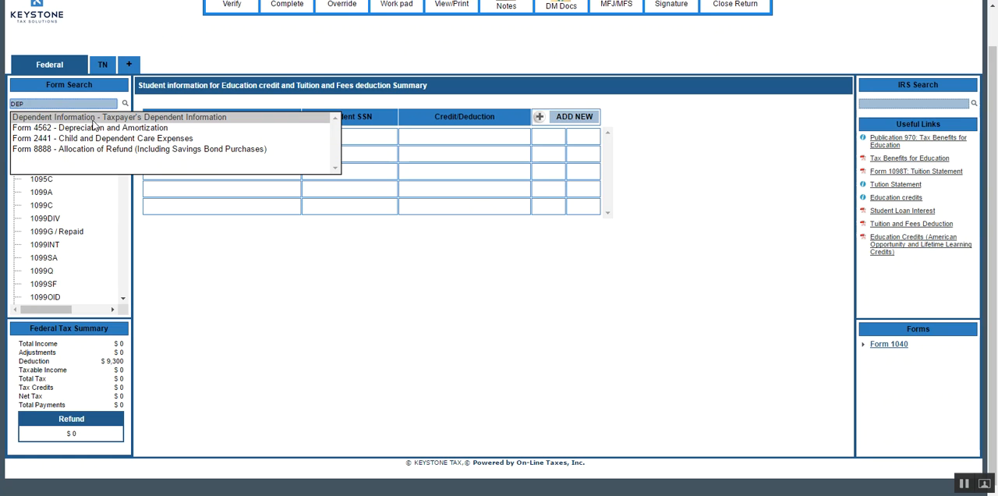
{"action": "left_click", "coordinate": [92, 117]}
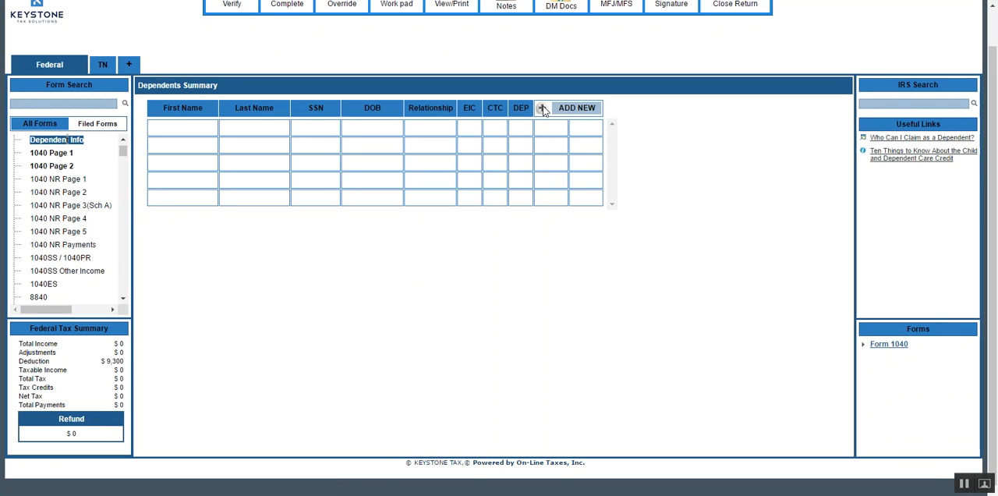
{"action": "left_click", "coordinate": [542, 109]}
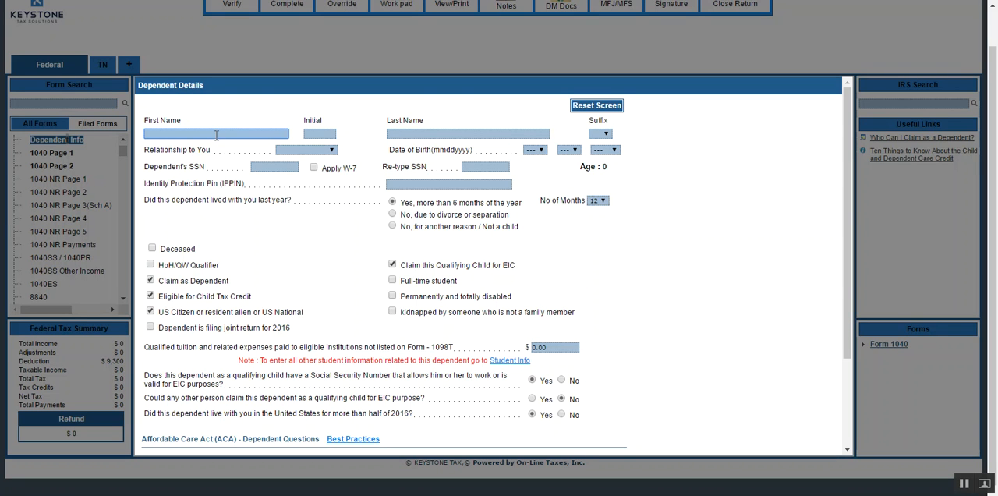
Enter the dependent's first and last name and set the relationship to Daughter.
{"action": "key", "text": "Tab"}
{"action": "key", "text": "Tab"}
{"action": "type", "text": "REFUND"}
{"action": "key", "text": "Tab"}
Enter the dependent's date of birth and fill in both Social Security number fields.
{"action": "key", "text": "Tab"}
{"action": "key", "text": "d"}
{"action": "key", "text": "Tab"}
{"action": "key", "text": "Down"}
{"action": "key", "text": "Tab"}
{"action": "key", "text": "Tab"}
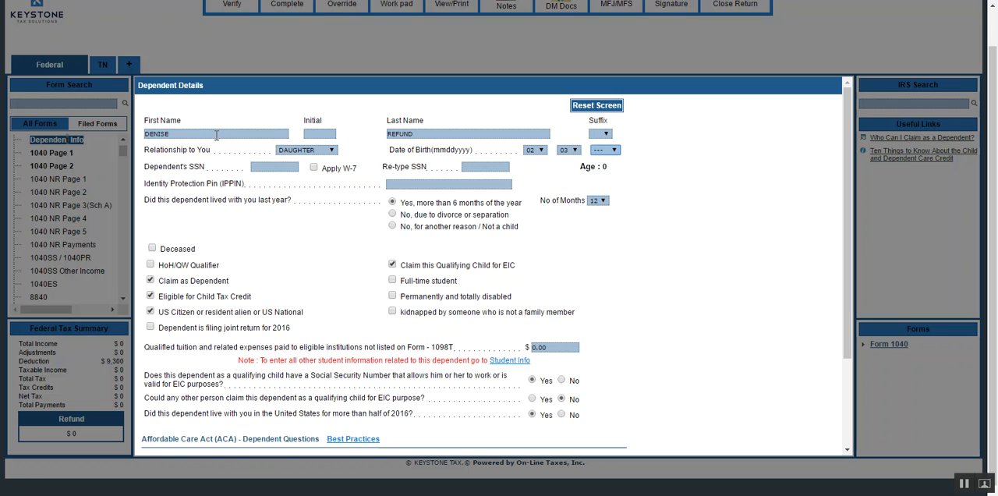
{"action": "key", "text": "Down"}
{"action": "key", "text": "Down"}
{"action": "key", "text": "Tab"}
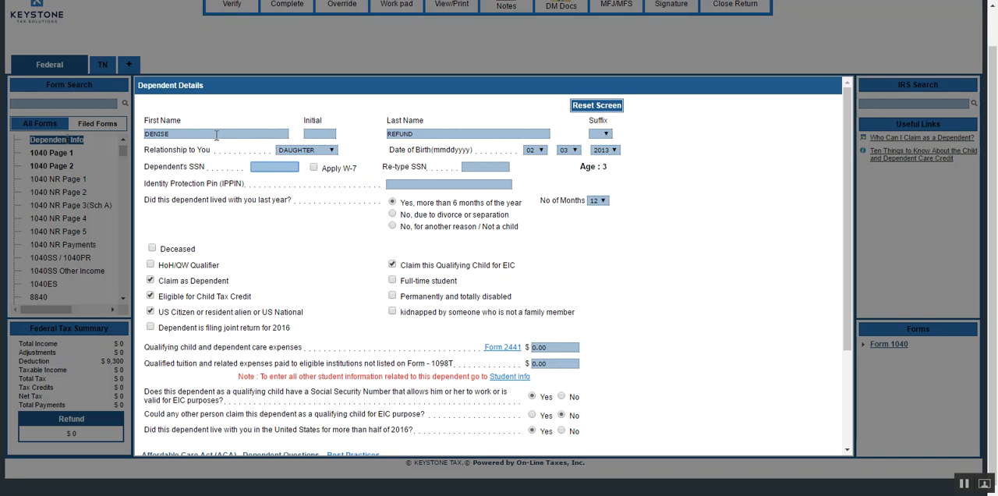
{"action": "type", "text": "633333333"}
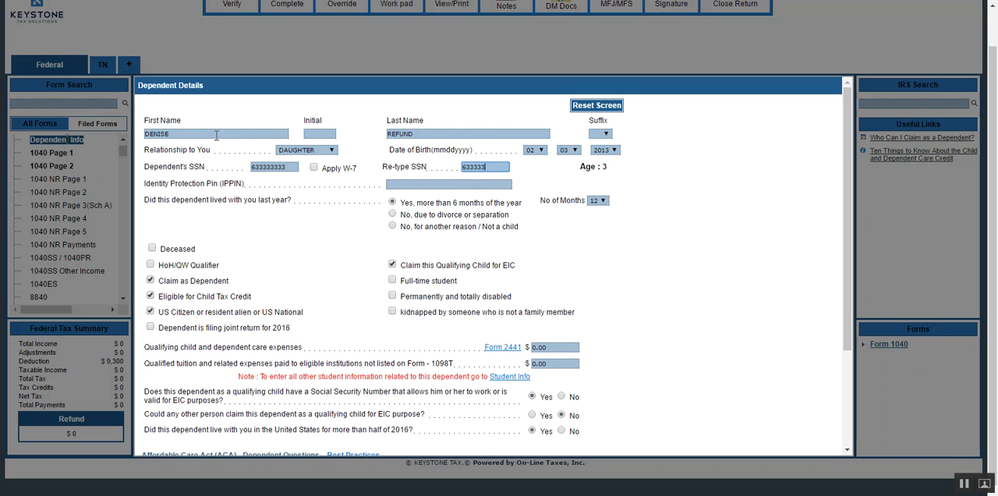
{"action": "key", "text": "Tab"}
{"action": "key", "text": "Tab"}
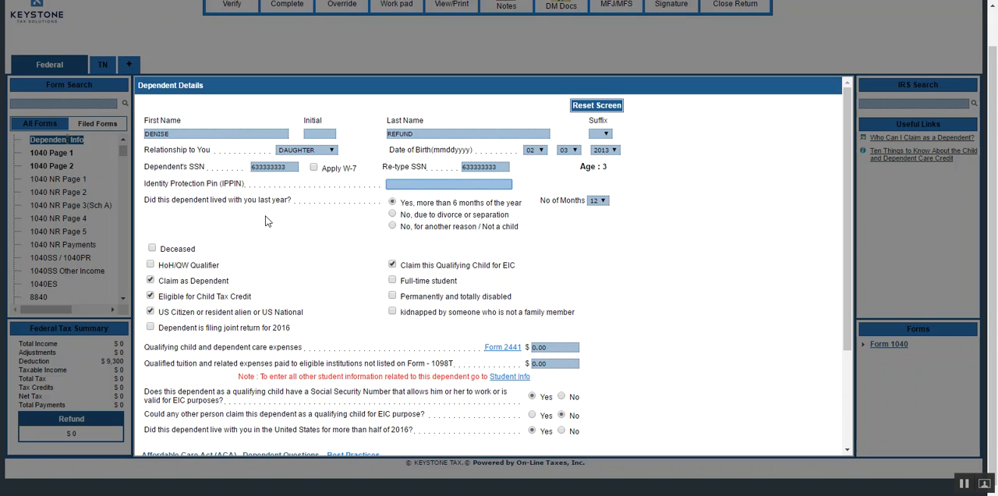
View the choices for the number of months the dependent lived with the taxpayer without changing the selection.
{"action": "left_click", "coordinate": [601, 201]}
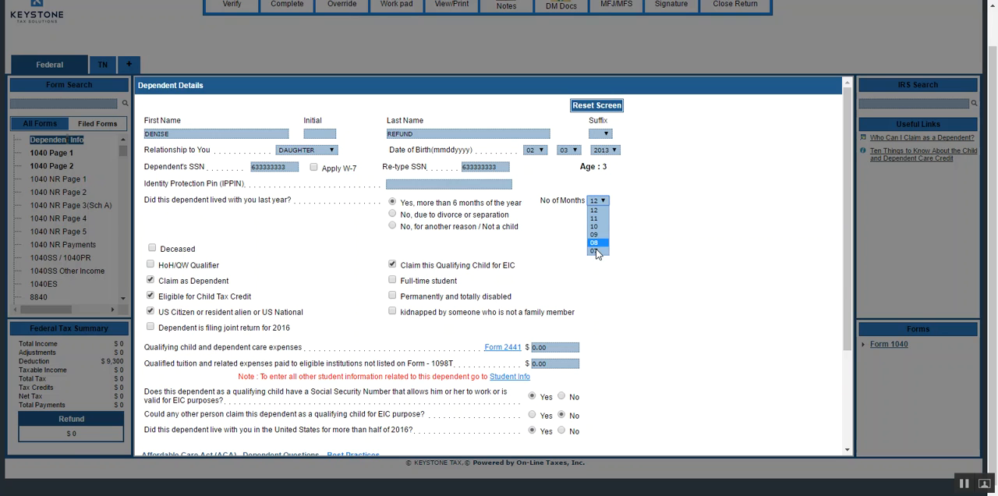
{"action": "left_click", "coordinate": [646, 193]}
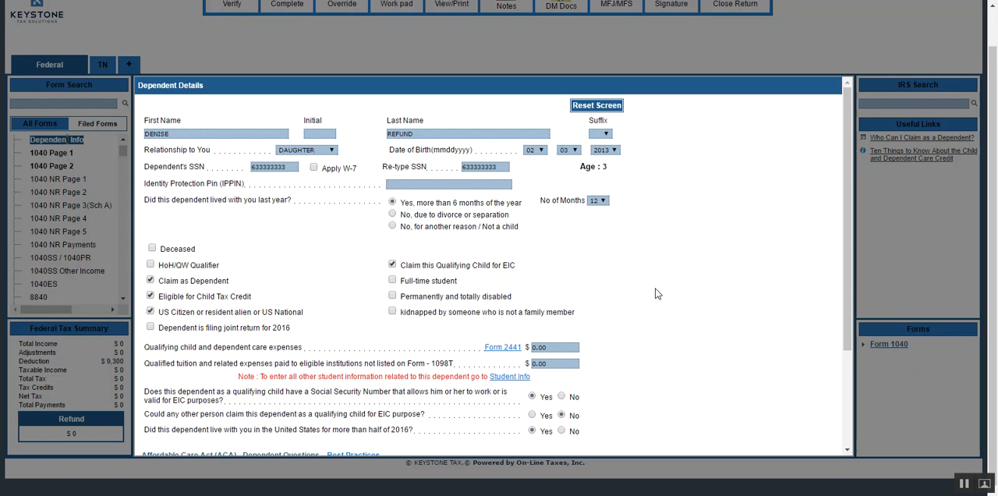
Record that the dependent had health insurance coverage during 2016, and answer No to coverage through the marketplace.
{"action": "scroll", "coordinate": [653, 309], "scroll_direction": "down", "scroll_amount": 2}
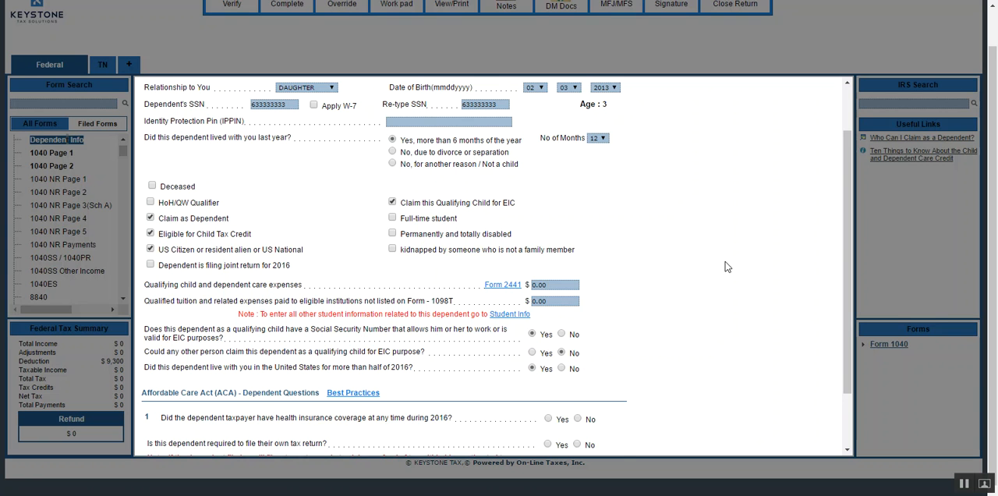
{"action": "scroll", "coordinate": [725, 266], "scroll_direction": "down", "scroll_amount": 1}
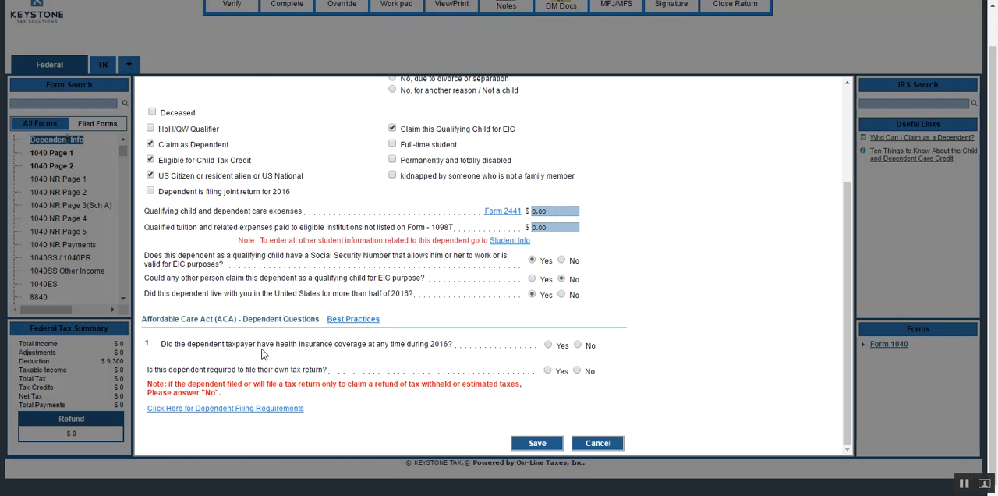
{"action": "left_click", "coordinate": [548, 346]}
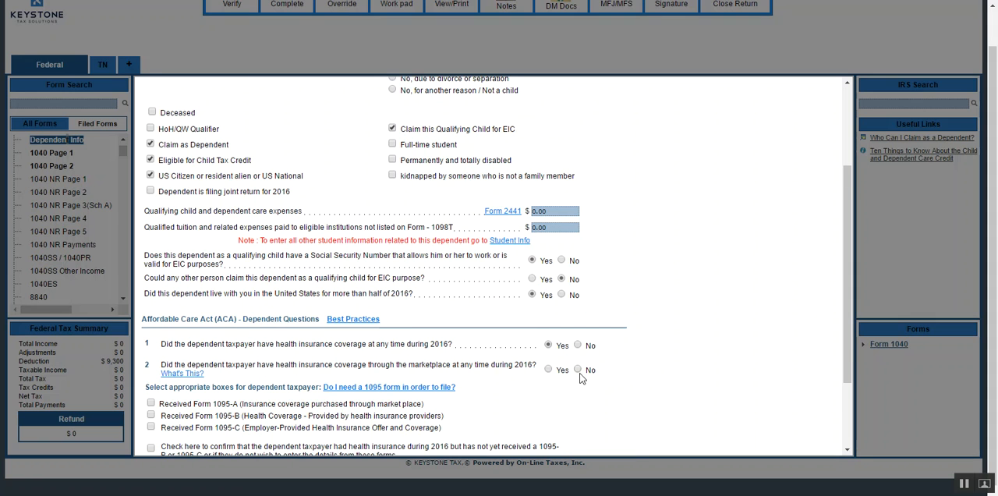
{"action": "left_click", "coordinate": [578, 369]}
{"action": "double_click", "coordinate": [658, 331]}
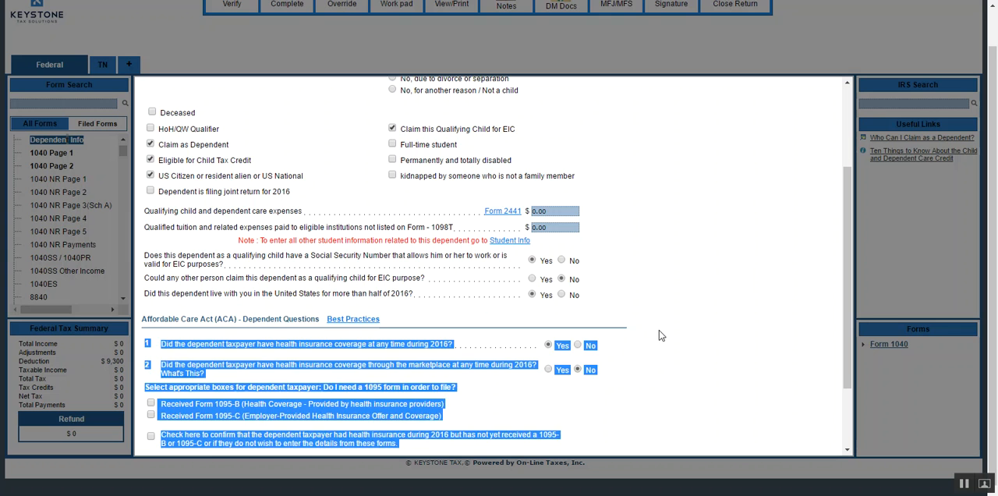
{"action": "scroll", "coordinate": [661, 330], "scroll_direction": "down", "scroll_amount": 2}
{"action": "left_click", "coordinate": [662, 330]}
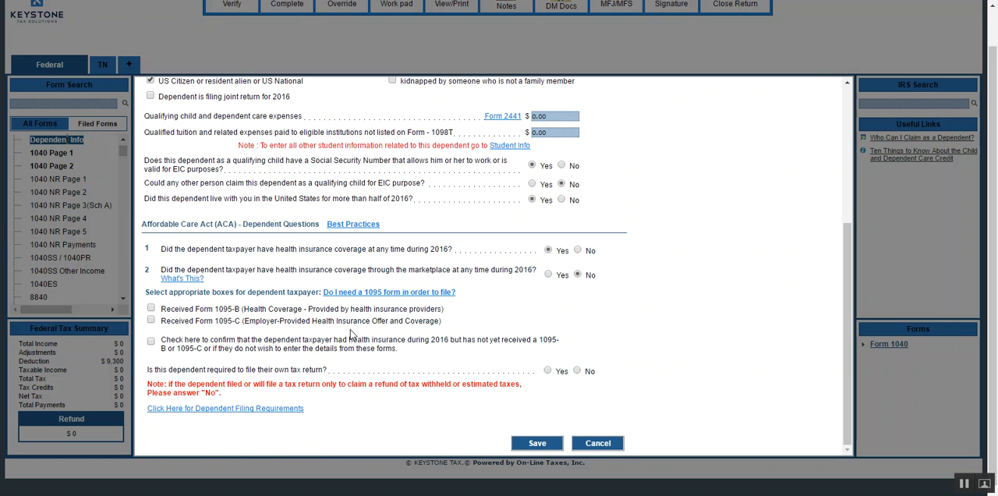
Confirm the dependent's coverage for all months without a 1095-B or 1095-C, answer No to filing their own return, and save the dependent.
{"action": "left_click", "coordinate": [151, 341]}
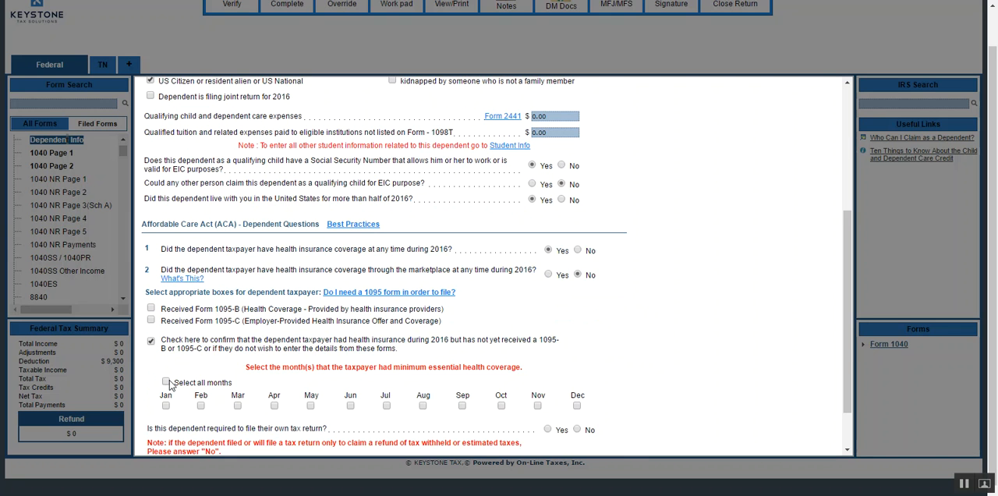
{"action": "left_click", "coordinate": [165, 381]}
{"action": "scroll", "coordinate": [234, 436], "scroll_direction": "down", "scroll_amount": 2}
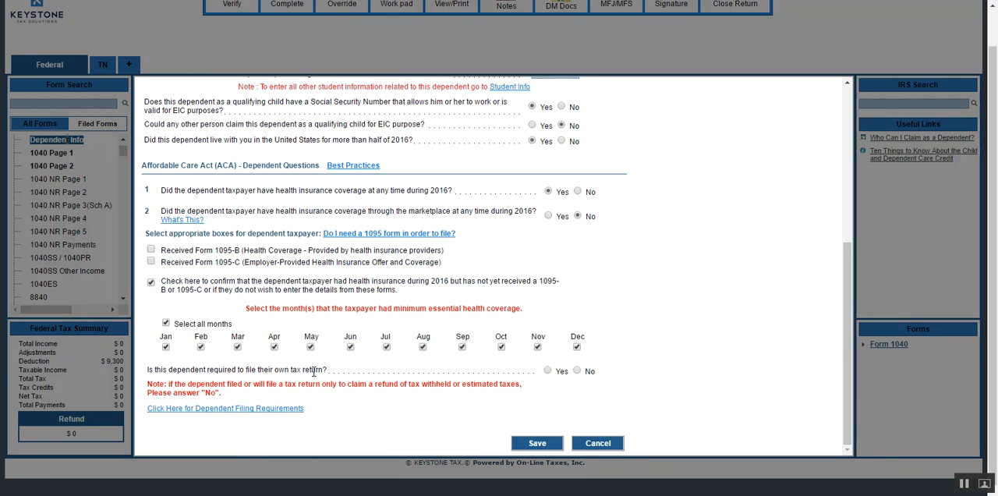
{"action": "left_click", "coordinate": [577, 371]}
{"action": "left_click", "coordinate": [527, 443]}
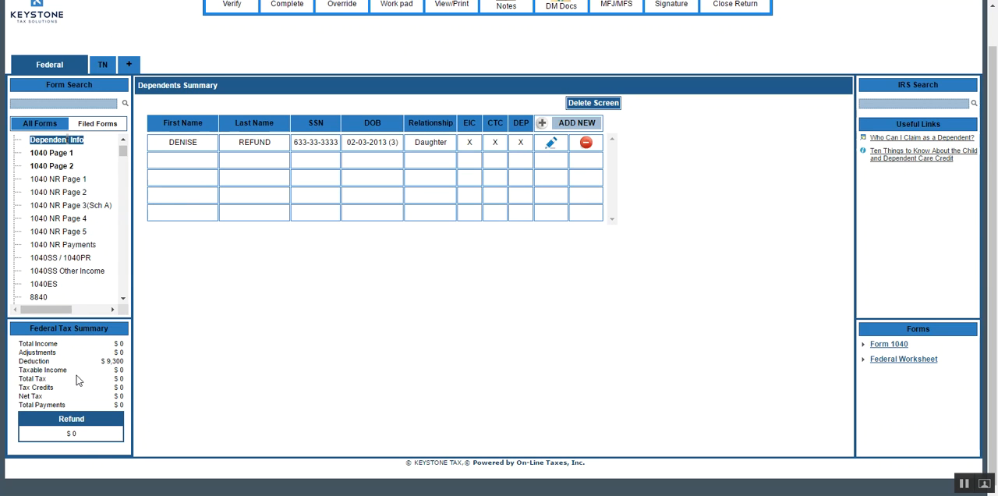
Search the forms for W2, open Form W2 - Wage and Tax Information, and start a new W-2 entry.
{"action": "left_click", "coordinate": [86, 102]}
{"action": "type", "text": "W2"}
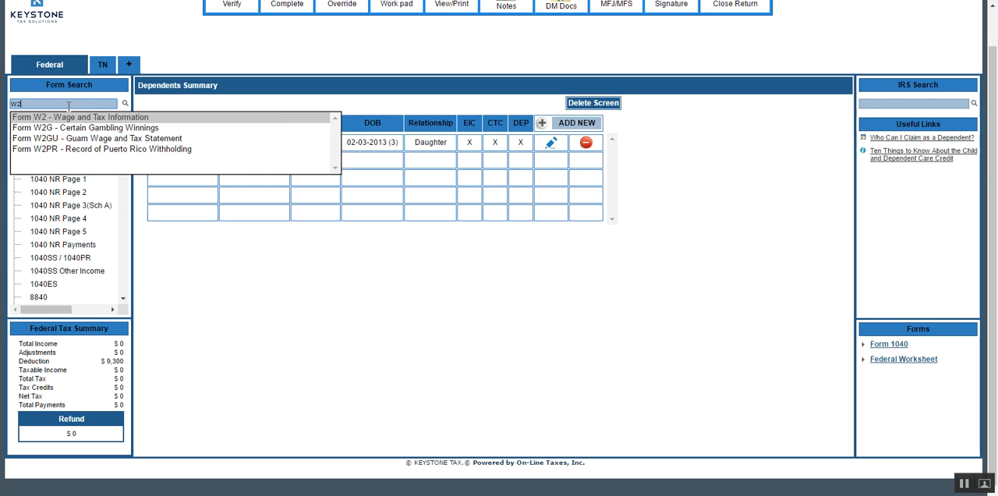
{"action": "left_click", "coordinate": [34, 117]}
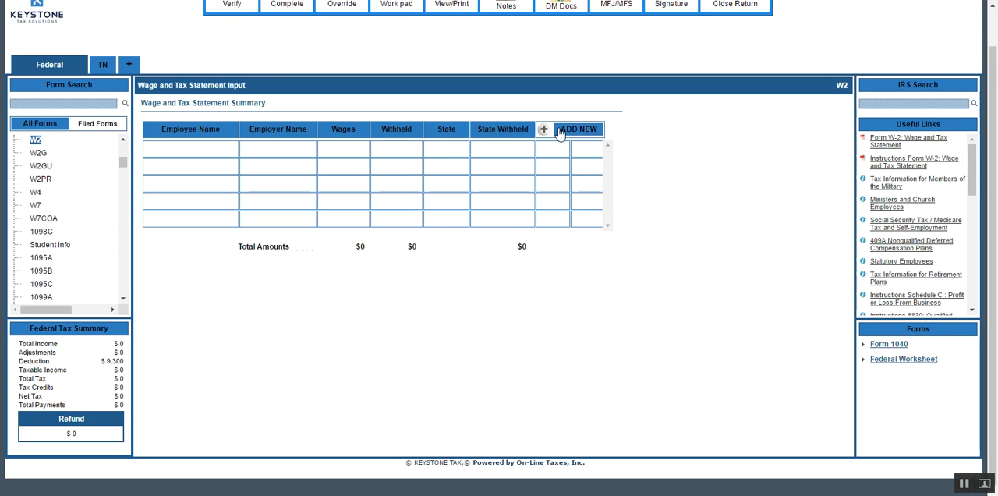
{"action": "left_click", "coordinate": [544, 131]}
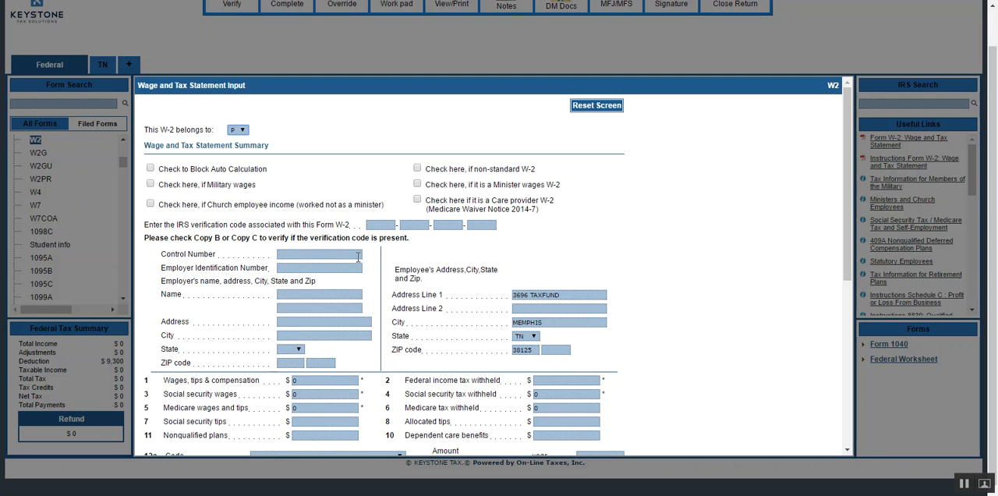
Enter the Employer Identification Number and the employer name KEYSTONE on the new W-2.
{"action": "left_click", "coordinate": [284, 269]}
{"action": "type", "text": "566666666"}
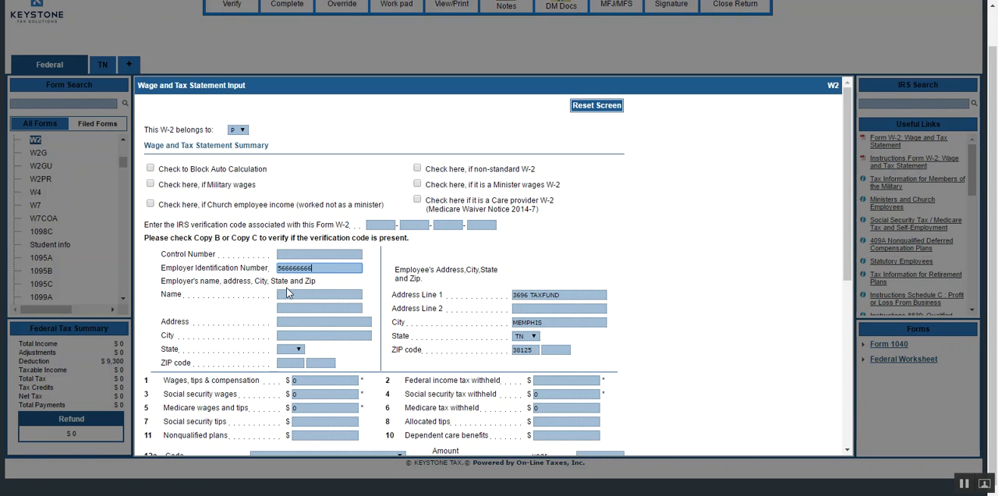
{"action": "key", "text": "Tab"}
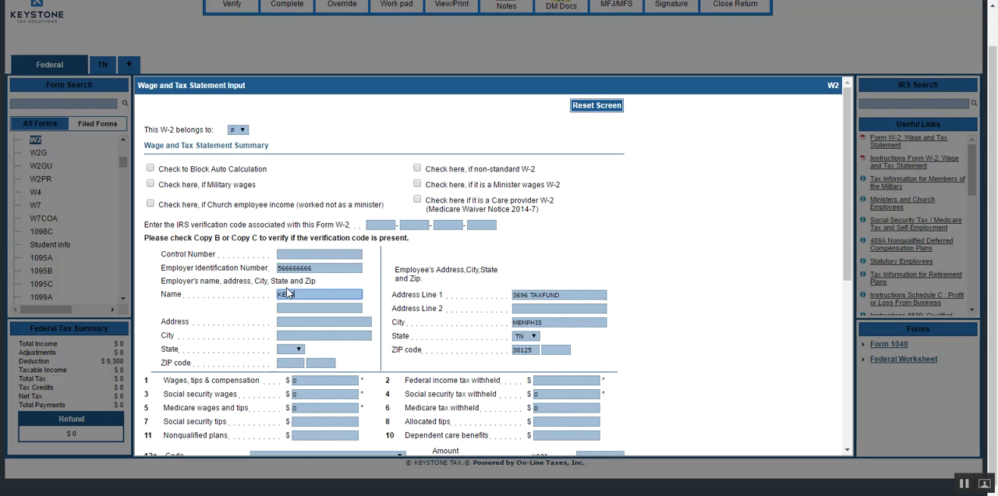
{"action": "key", "text": "Tab"}
{"action": "key", "text": "Tab"}
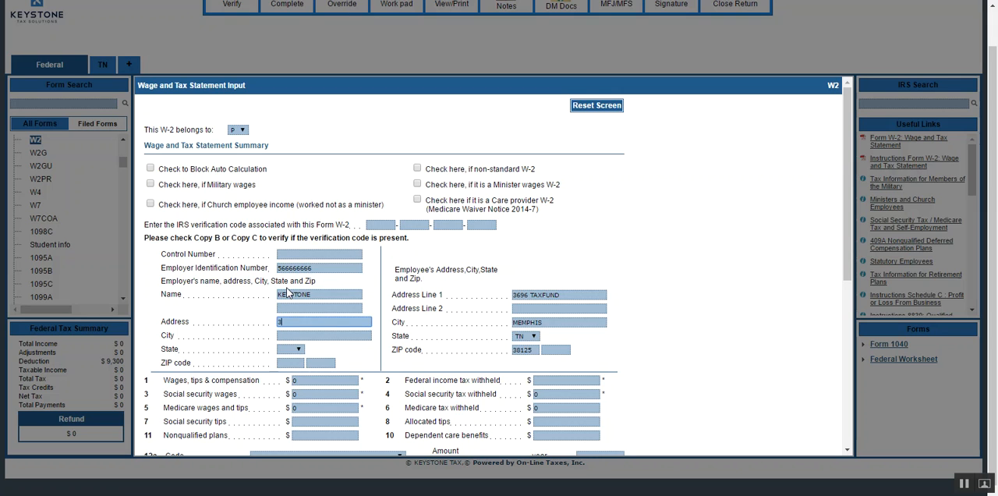
Fill in the employer's street address and ZIP code on the W-2.
{"action": "type", "text": "3696 STONE"}
{"action": "key", "text": "Tab"}
{"action": "key", "text": "Tab"}
{"action": "key", "text": "Tab"}
{"action": "type", "text": "38125"}
{"action": "key", "text": "Tab"}
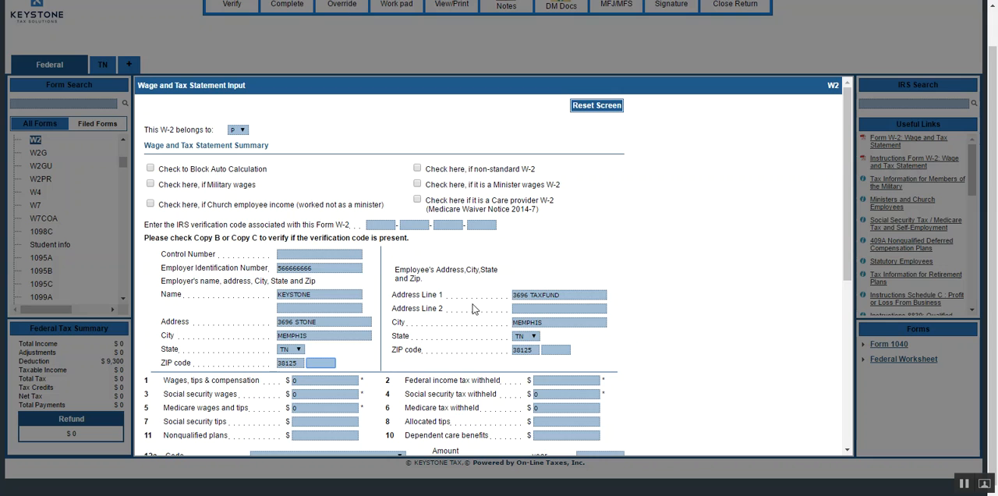
Set wages, tips and compensation in box 1 to 16000 and federal income tax withheld in box 2 to 1000.
{"action": "left_click", "coordinate": [329, 382]}
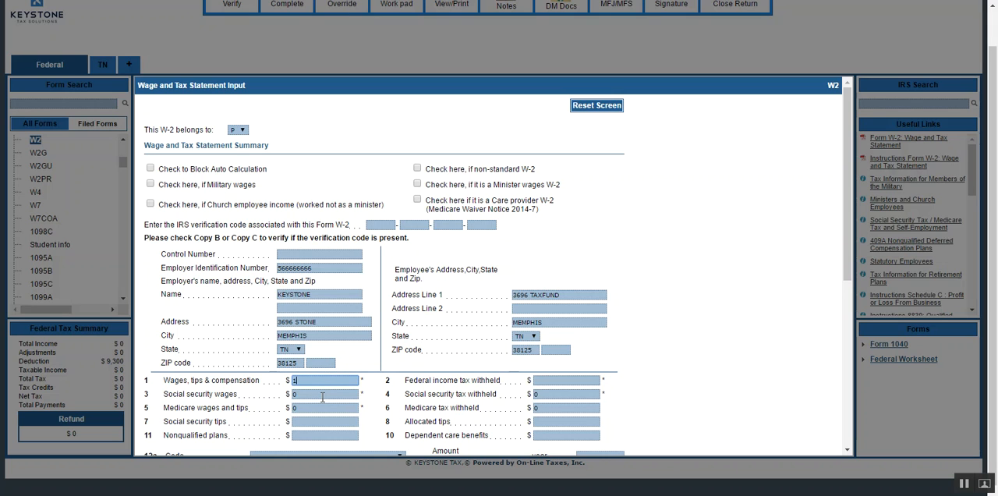
{"action": "key", "text": "Tab"}
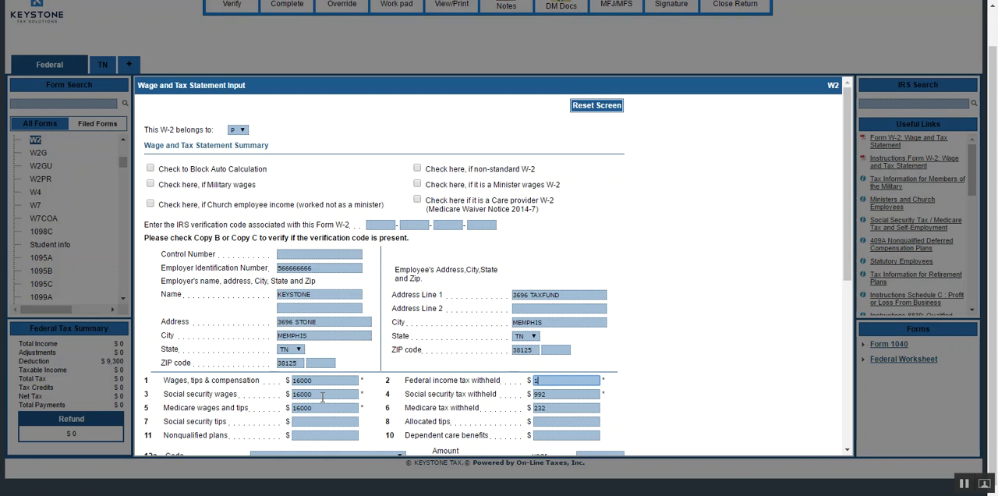
{"action": "left_click", "coordinate": [643, 382]}
{"action": "scroll", "coordinate": [655, 372], "scroll_direction": "down", "scroll_amount": 1}
{"action": "left_click", "coordinate": [309, 301]}
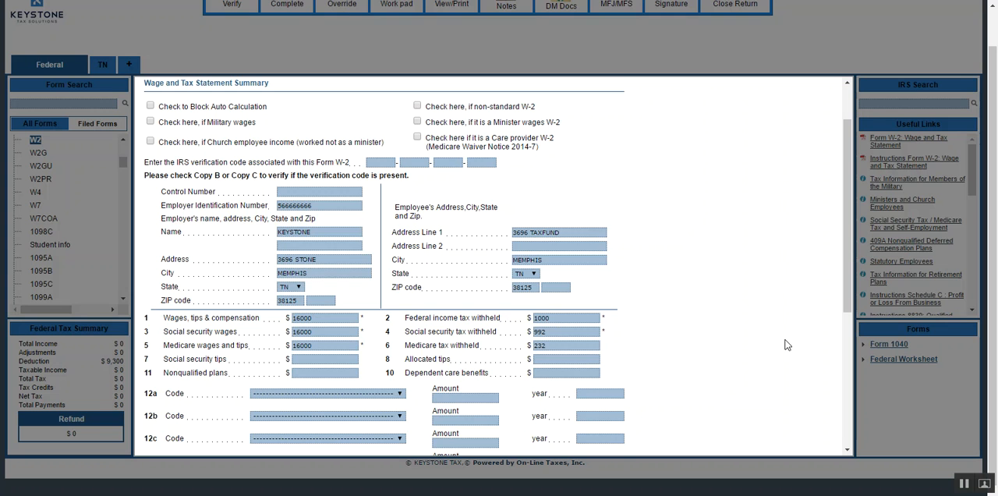
View the code choices for box 12a without selecting one, and review the remaining W-2 boxes.
{"action": "scroll", "coordinate": [744, 344], "scroll_direction": "down", "scroll_amount": 2}
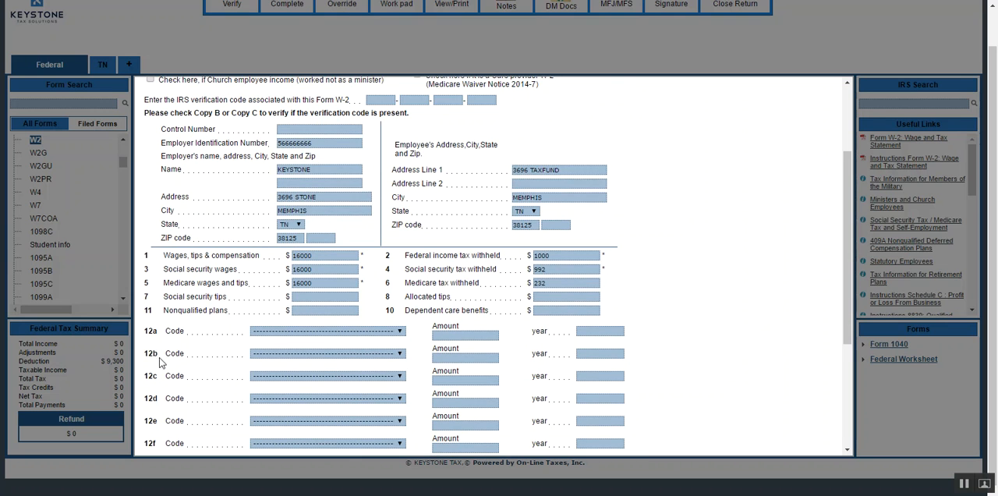
{"action": "left_click", "coordinate": [399, 332]}
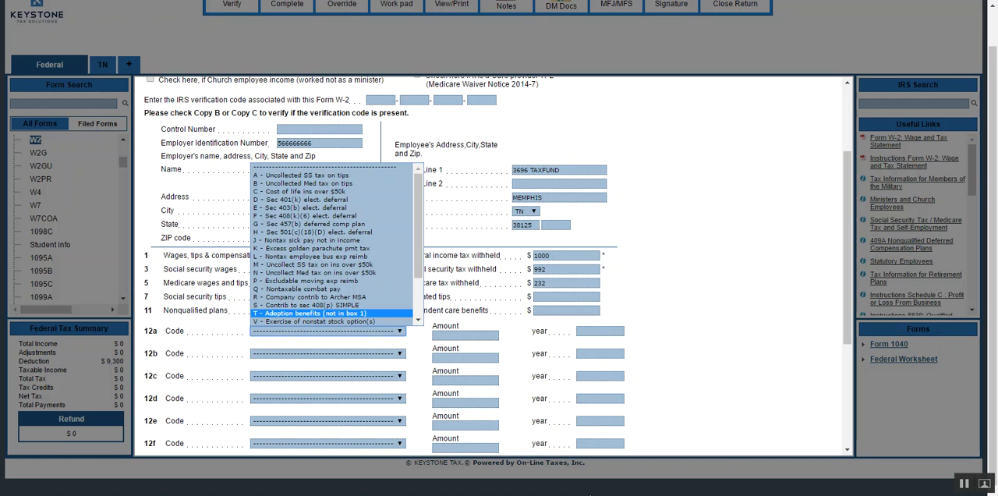
{"action": "left_click", "coordinate": [730, 319]}
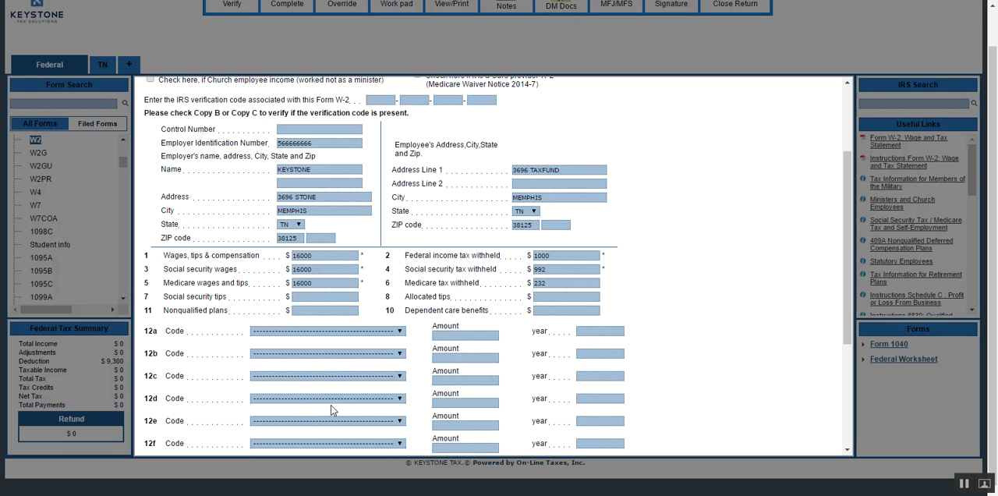
{"action": "scroll", "coordinate": [704, 328], "scroll_direction": "down", "scroll_amount": 1}
{"action": "scroll", "coordinate": [706, 320], "scroll_direction": "down", "scroll_amount": 2}
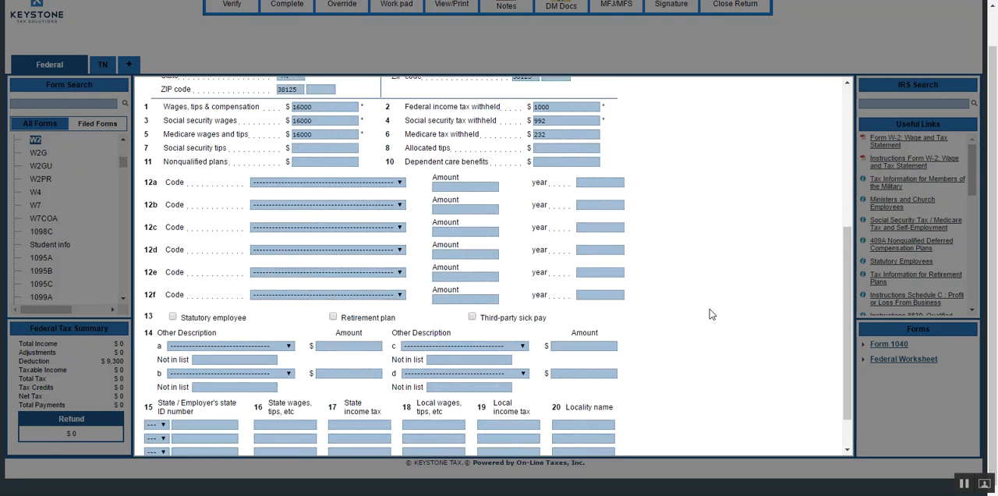
{"action": "scroll", "coordinate": [710, 267], "scroll_direction": "up", "scroll_amount": 4}
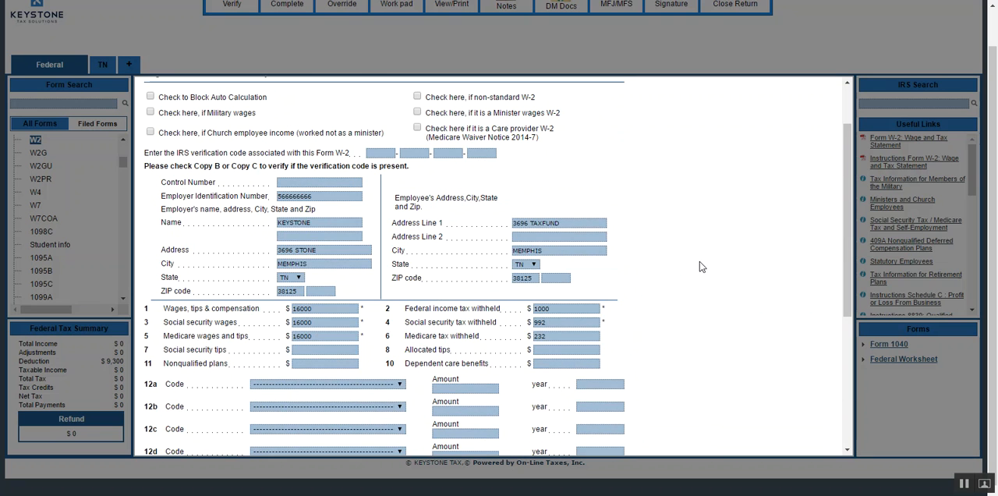
View the state choices in box 15, leave the state information blank, and save the W-2.
{"action": "scroll", "coordinate": [704, 271], "scroll_direction": "down", "scroll_amount": 8}
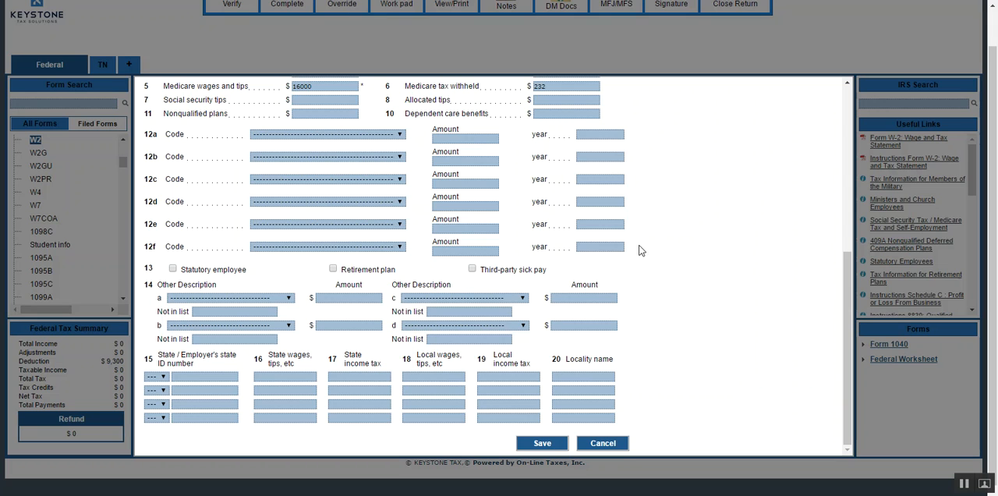
{"action": "left_click", "coordinate": [156, 377]}
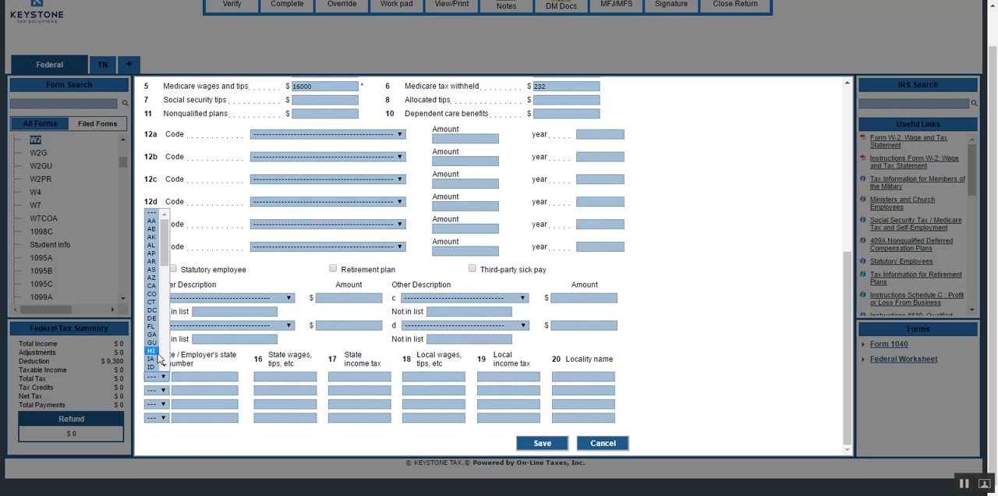
{"action": "left_click", "coordinate": [174, 377]}
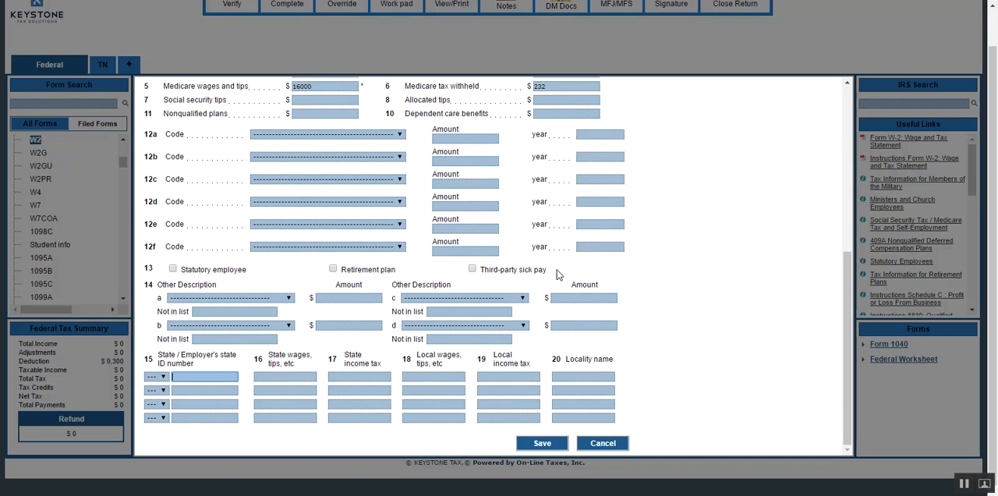
{"action": "left_click", "coordinate": [536, 444]}
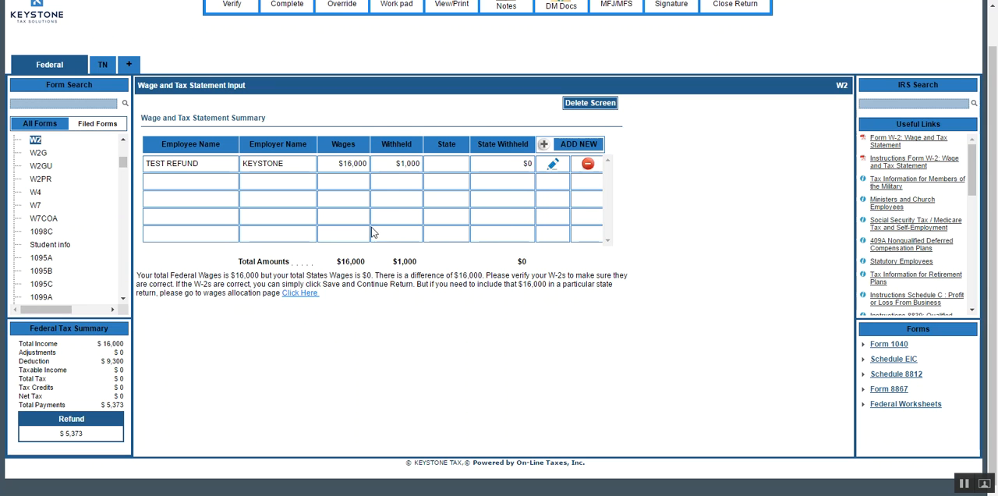
Edit the saved KEYSTONE W-2 to clear the federal income tax withheld in box 2, and save it again.
{"action": "left_click", "coordinate": [552, 165]}
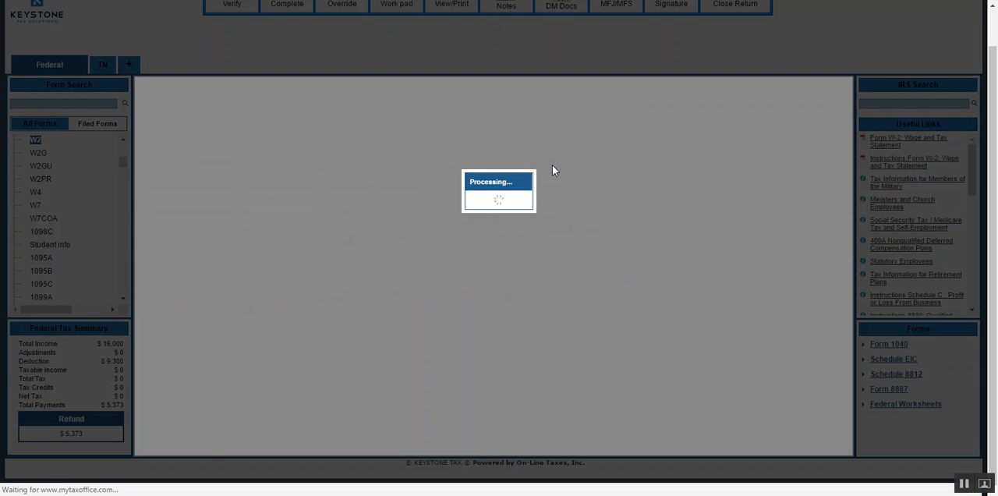
{"action": "double_click", "coordinate": [561, 381]}
{"action": "key", "text": "BackSpace"}
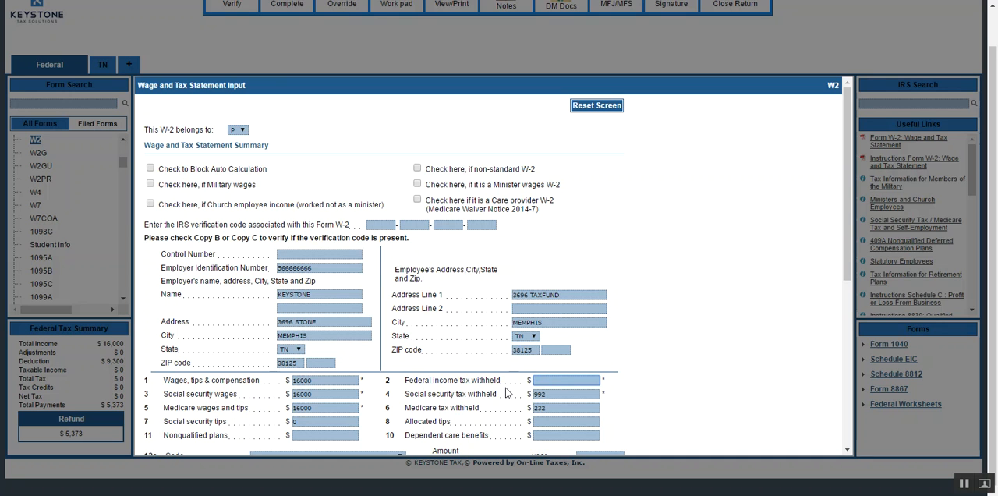
{"action": "left_click", "coordinate": [506, 388]}
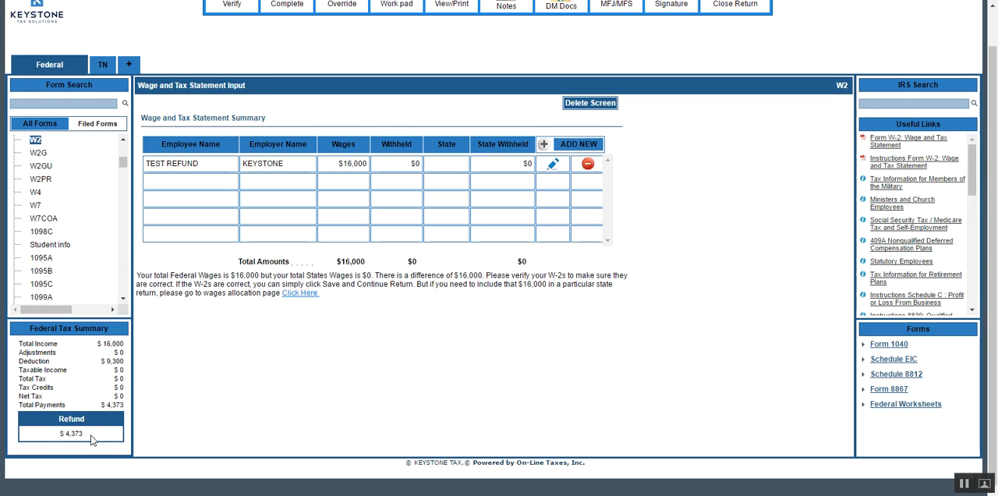
Search the forms for DE, open Dependent Information, and start a new dependent entry.
{"action": "left_click", "coordinate": [82, 103]}
{"action": "type", "text": "DE"}
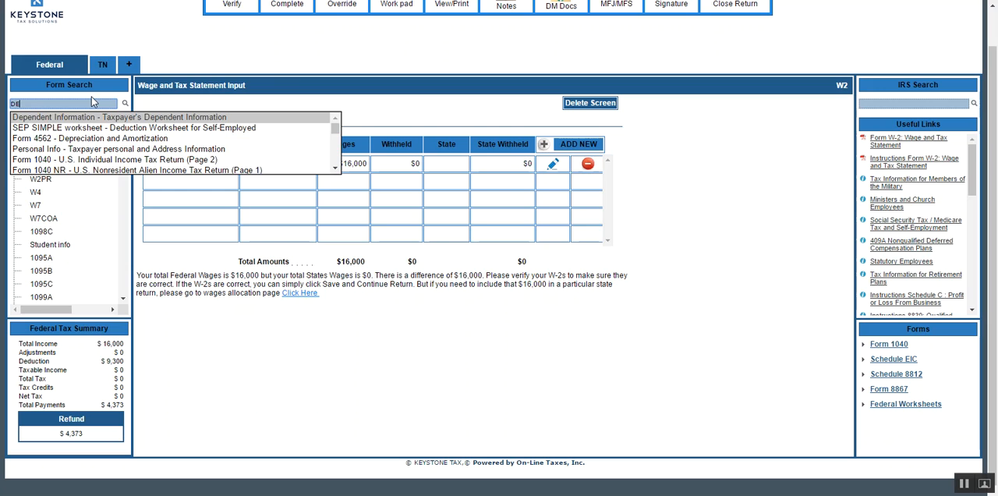
{"action": "key", "text": "Return"}
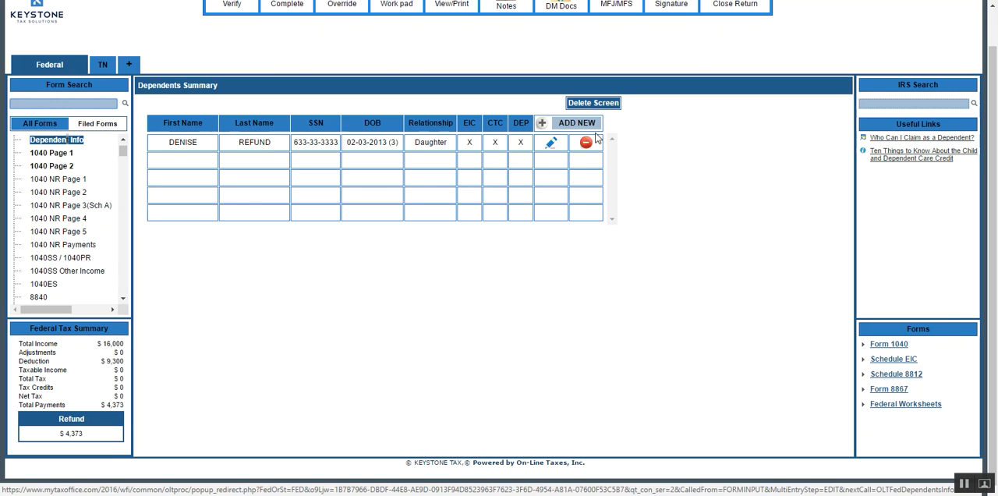
{"action": "left_click", "coordinate": [543, 124]}
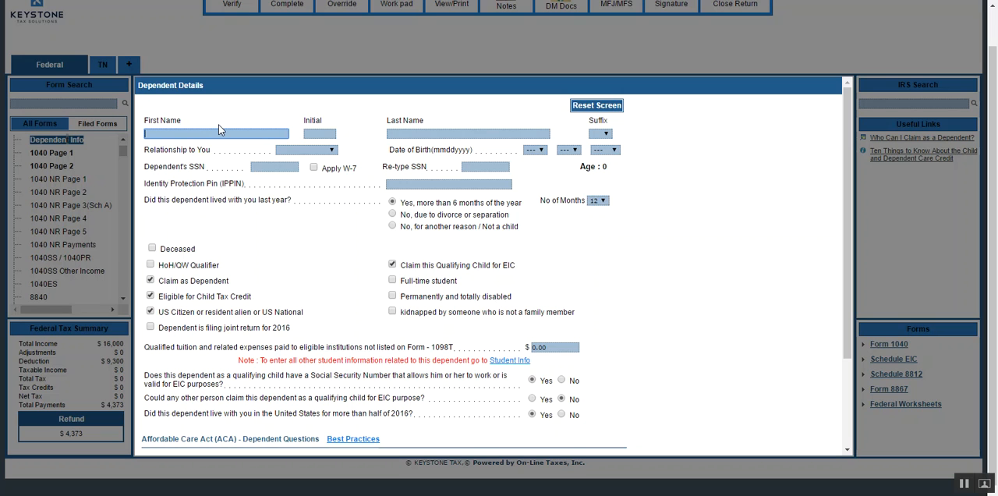
Enter the second dependent's first name and last name.
{"action": "type", "text": "TRACY"}
{"action": "key", "text": "Tab"}
{"action": "key", "text": "Tab"}
{"action": "type", "text": "REFUND"}
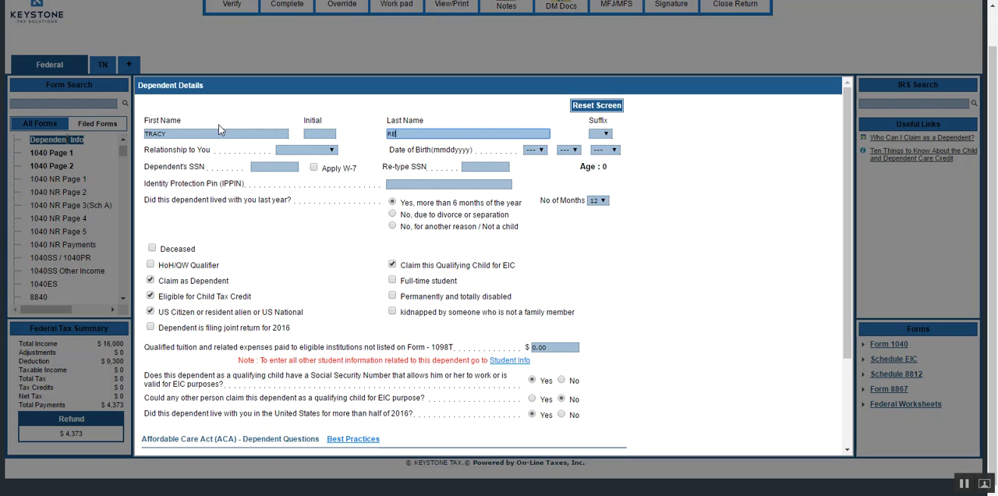
Set the new dependent's relationship to the taxpayer to GRANDCHILD.
{"action": "key", "text": "Tab"}
{"action": "key", "text": "Tab"}
{"action": "key", "text": "Down"}
{"action": "key", "text": "Down"}
{"action": "key", "text": "Down"}
Select the month, day and year of the new dependent's date of birth.
{"action": "key", "text": "Down"}
{"action": "key", "text": "Up"}
{"action": "key", "text": "Tab"}
{"action": "key", "text": "Down"}
{"action": "key", "text": "Down"}
{"action": "key", "text": "Down"}
{"action": "key", "text": "Tab"}
{"action": "key", "text": "Down"}
{"action": "key", "text": "Down"}
{"action": "key", "text": "Down"}
{"action": "key", "text": "Down"}
{"action": "key", "text": "Tab"}
{"action": "type", "text": "2014"}
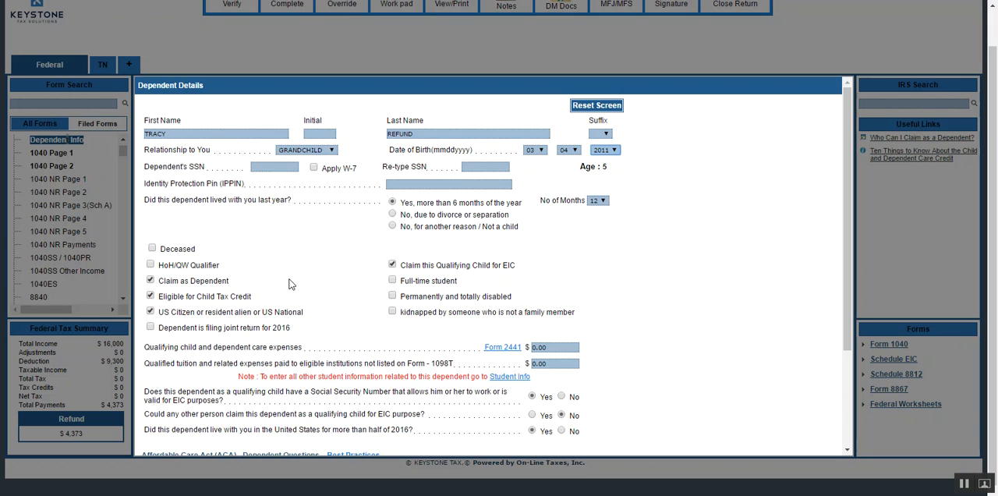
Answer Yes to 2016 health coverage and No to marketplace coverage, and confirm the dependent had insurance without a 1095-B or 1095-C.
{"action": "scroll", "coordinate": [311, 259], "scroll_direction": "down", "scroll_amount": 3}
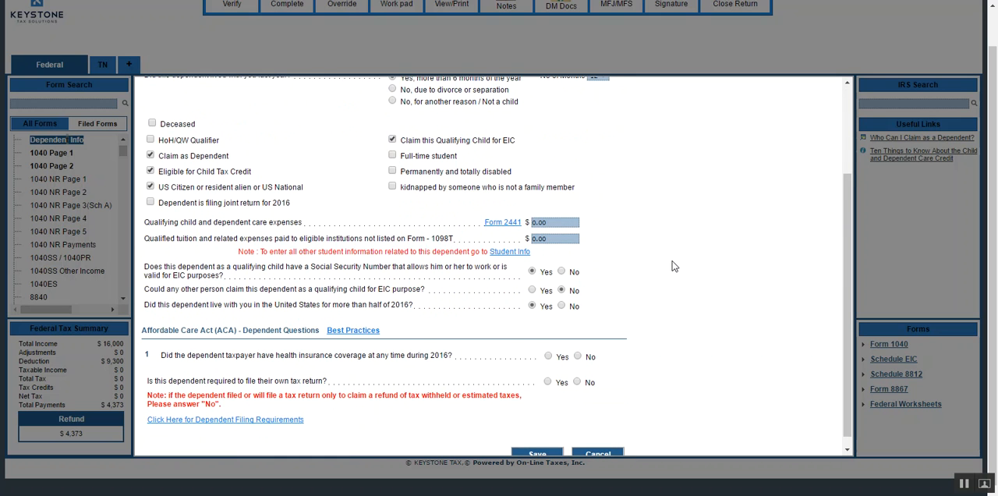
{"action": "scroll", "coordinate": [675, 267], "scroll_direction": "down", "scroll_amount": 1}
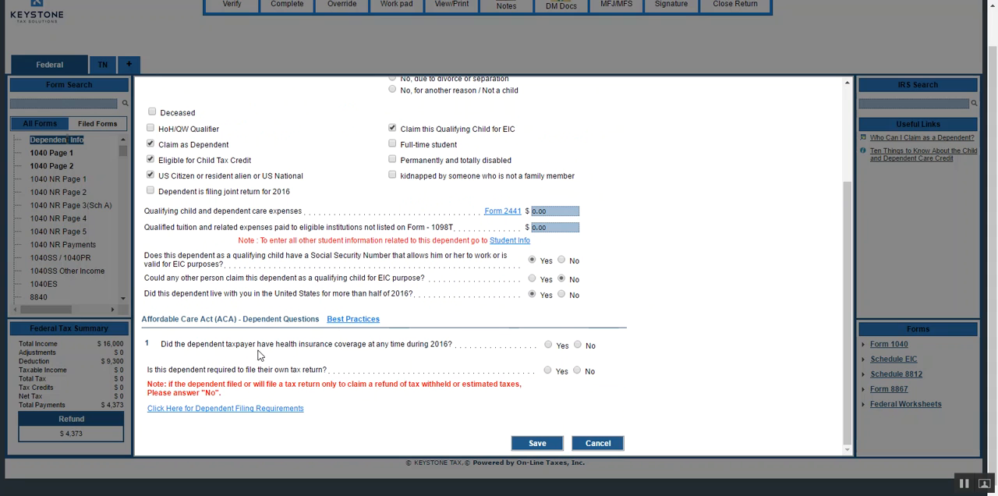
{"action": "left_click", "coordinate": [549, 345]}
{"action": "left_click", "coordinate": [578, 369]}
{"action": "scroll", "coordinate": [191, 364], "scroll_direction": "down", "scroll_amount": 2}
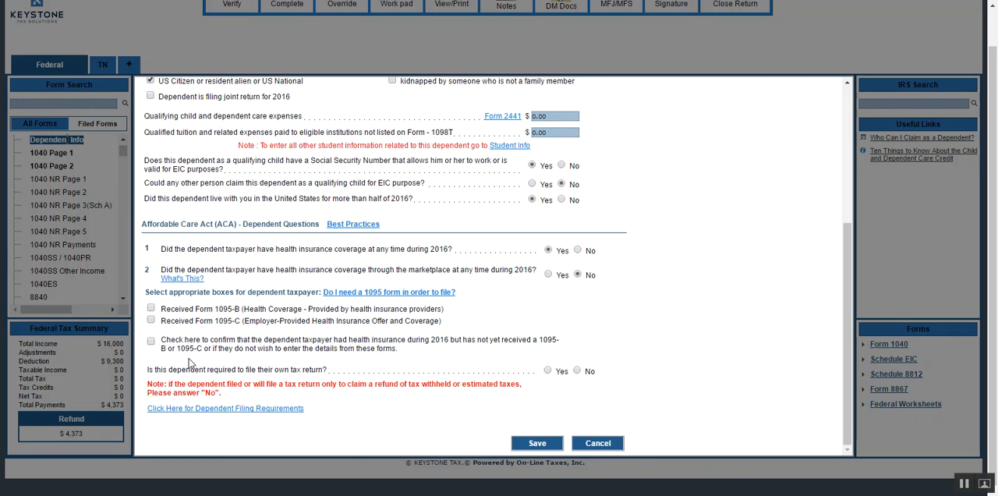
{"action": "left_click", "coordinate": [152, 342]}
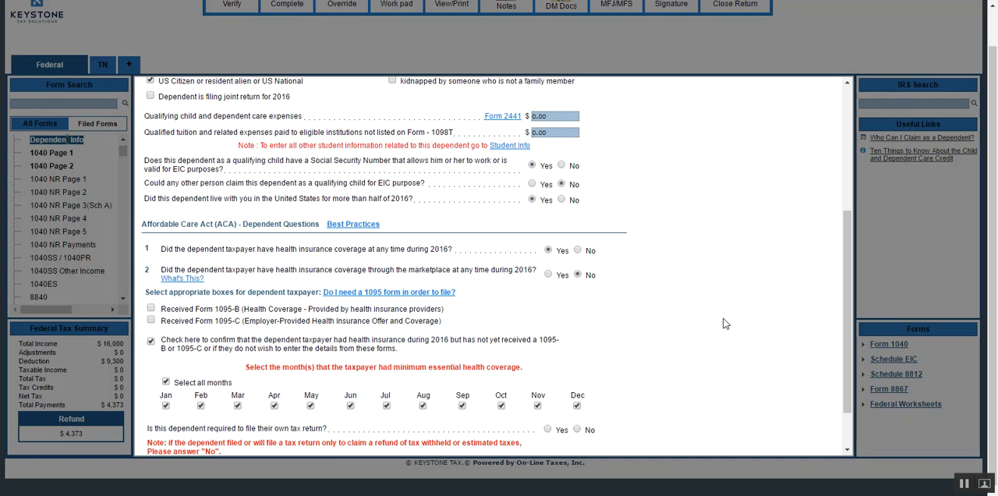
Answer No to the dependent being required to file their own tax return and try to save the entry.
{"action": "scroll", "coordinate": [457, 385], "scroll_direction": "down", "scroll_amount": 2}
{"action": "left_click", "coordinate": [577, 371]}
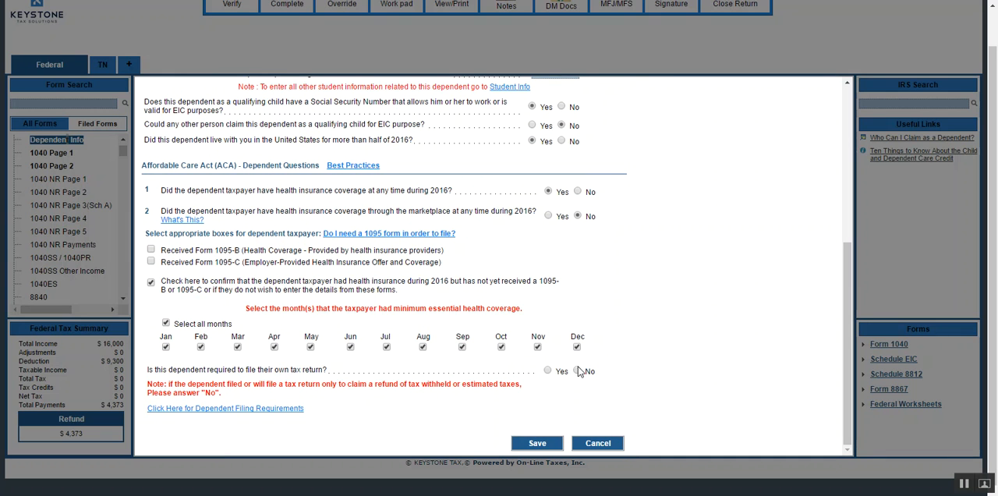
{"action": "left_click", "coordinate": [538, 442]}
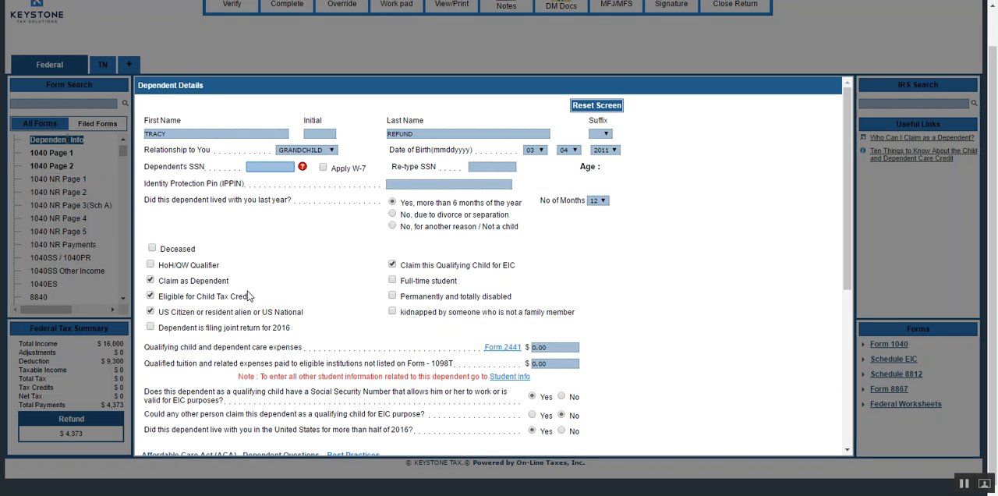
Enter and re-enter the dependent's Social Security number and save the dependent entry.
{"action": "type", "text": "255555555"}
{"action": "key", "text": "Tab"}
{"action": "type", "text": "255555555"}
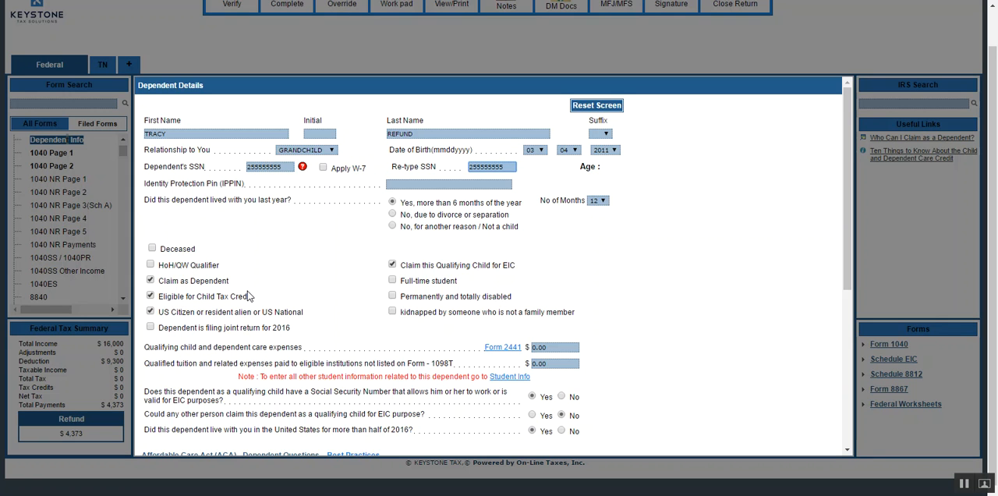
{"action": "key", "text": "Tab"}
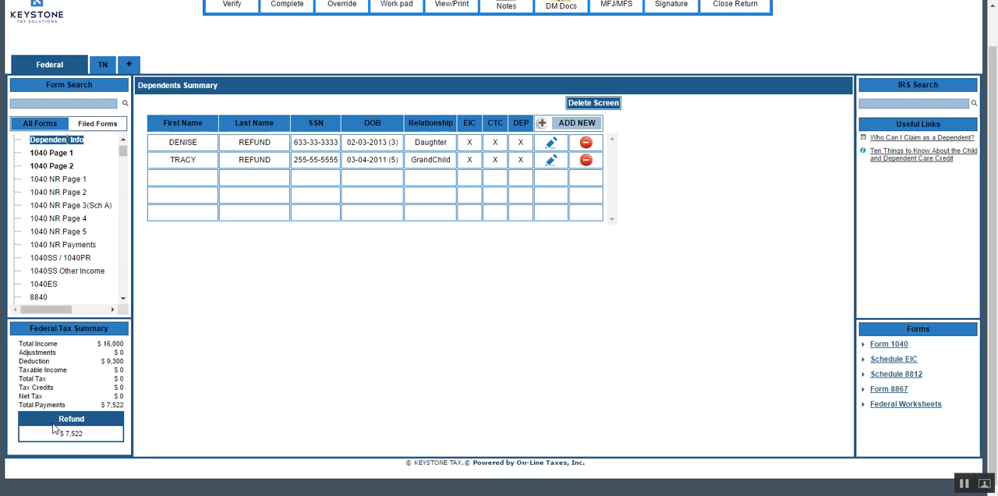
Find Form W2 by searching the forms, set the KEYSTONE W-2's federal income tax withheld to 1000, and save it.
{"action": "left_click", "coordinate": [77, 104]}
{"action": "type", "text": "W2"}
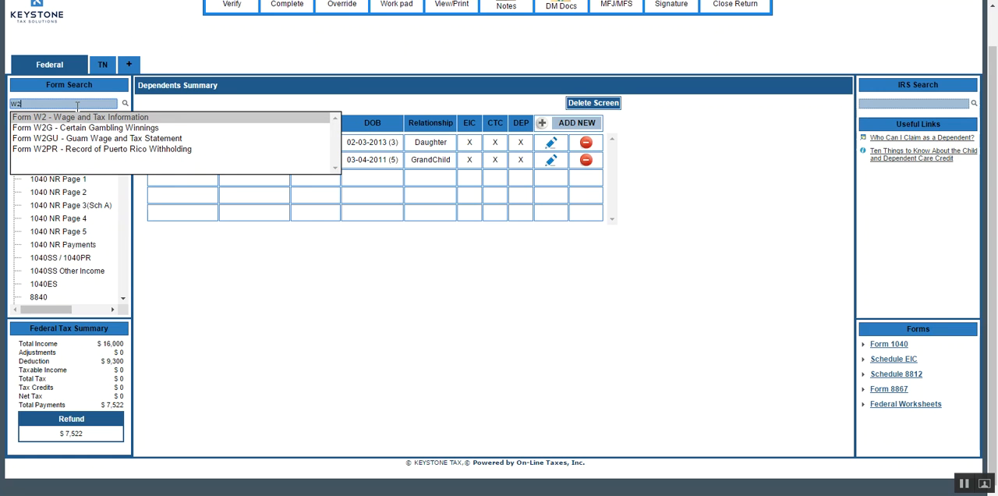
{"action": "left_click", "coordinate": [67, 115]}
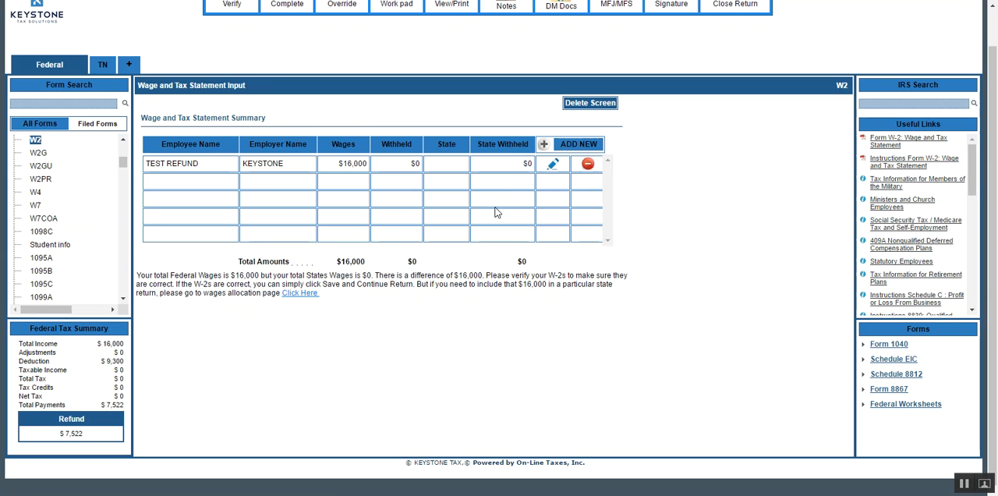
{"action": "left_click", "coordinate": [552, 167]}
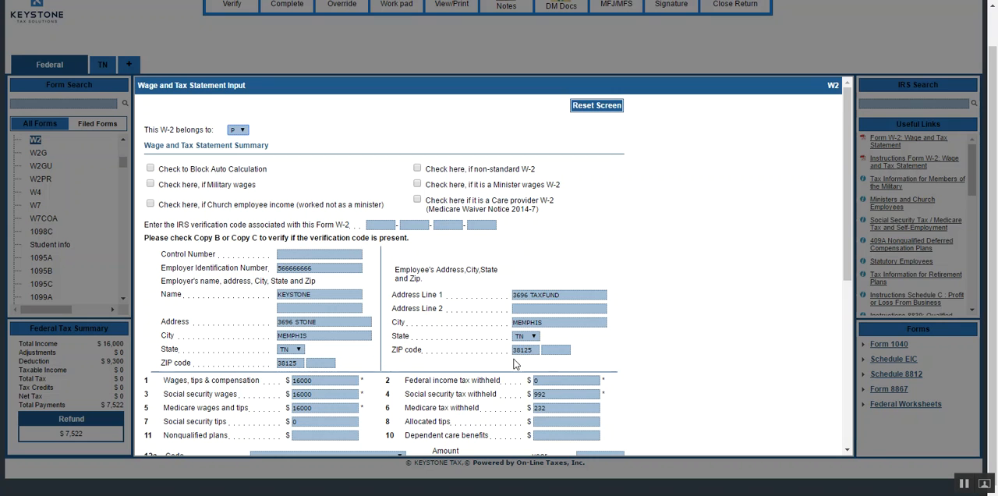
{"action": "left_click", "coordinate": [555, 380]}
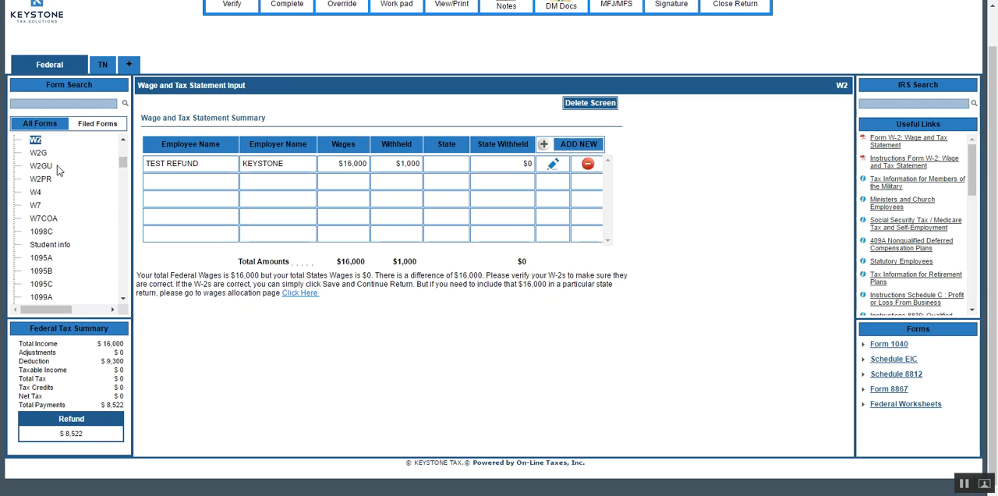
Search the forms for DEP and open the Dependent Information form.
{"action": "left_click", "coordinate": [69, 105]}
{"action": "type", "text": "DEP"}
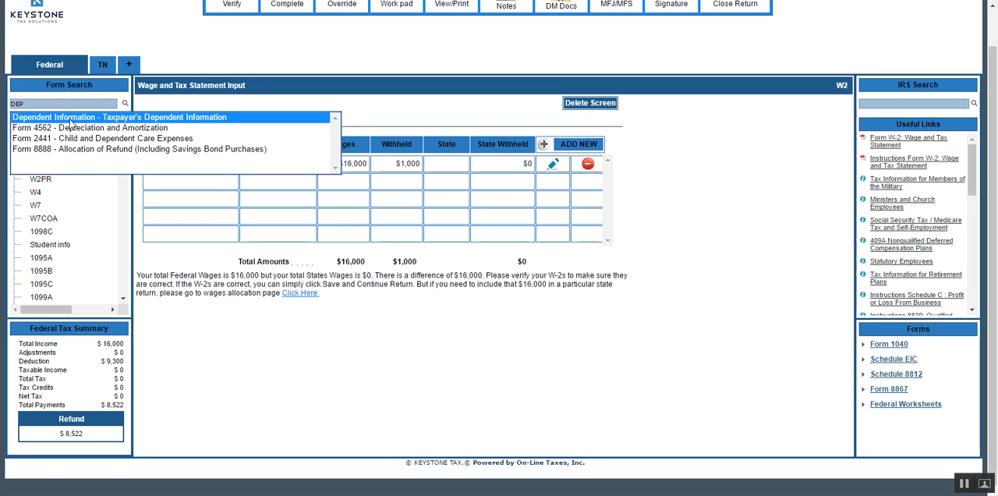
{"action": "left_click", "coordinate": [69, 118]}
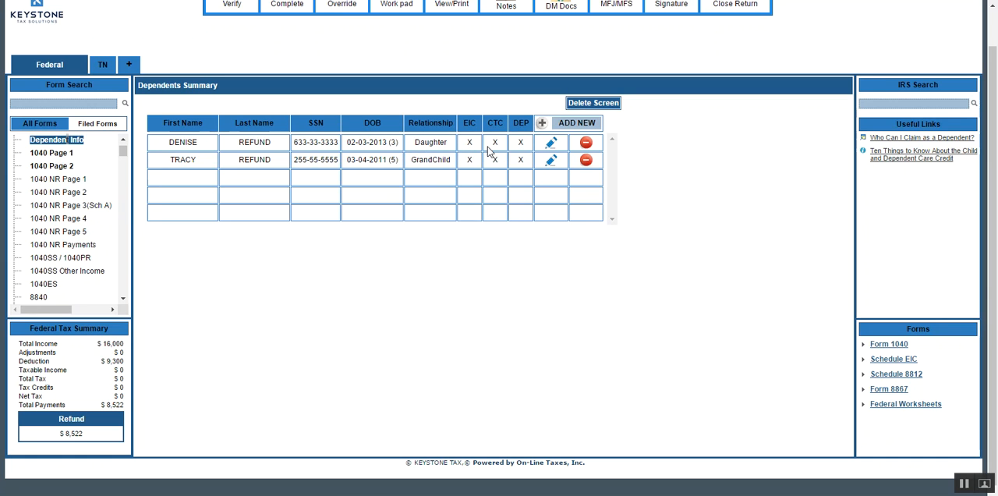
Edit the grandchild's record to use an earlier year of birth that makes the dependent an adult, and save it.
{"action": "left_click", "coordinate": [552, 161]}
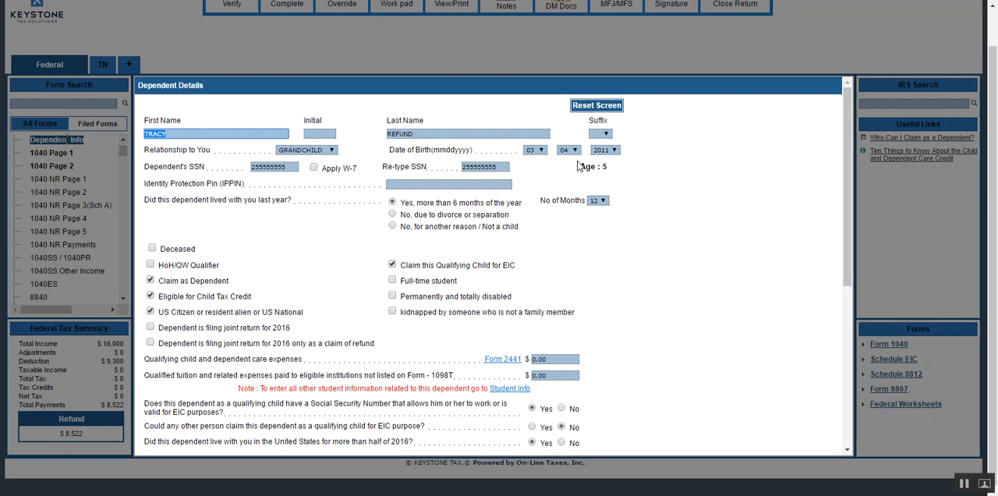
{"action": "left_click", "coordinate": [614, 152]}
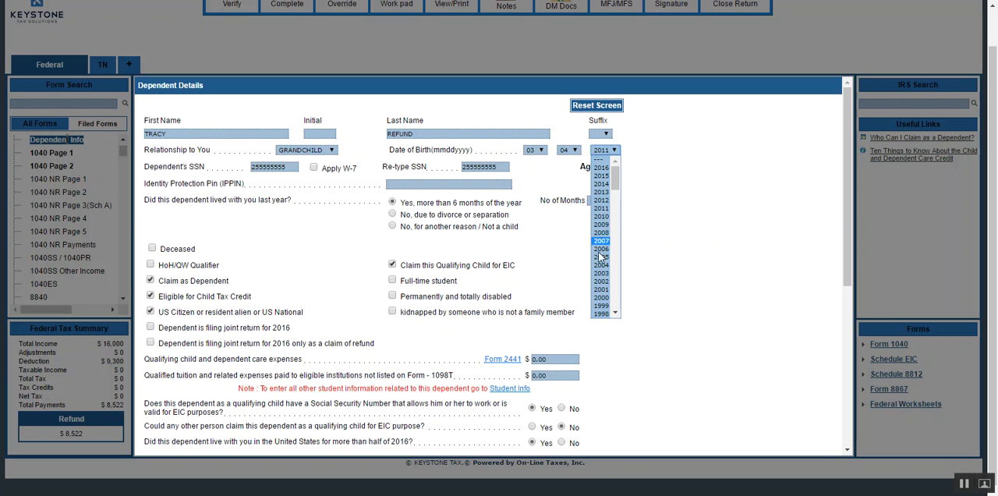
{"action": "scroll", "coordinate": [597, 283], "scroll_direction": "down", "scroll_amount": 3}
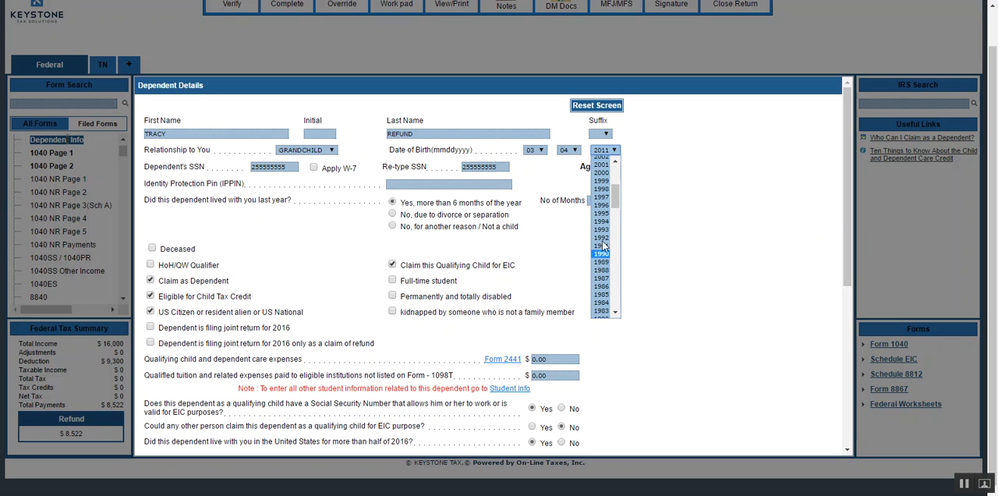
{"action": "left_click", "coordinate": [604, 198]}
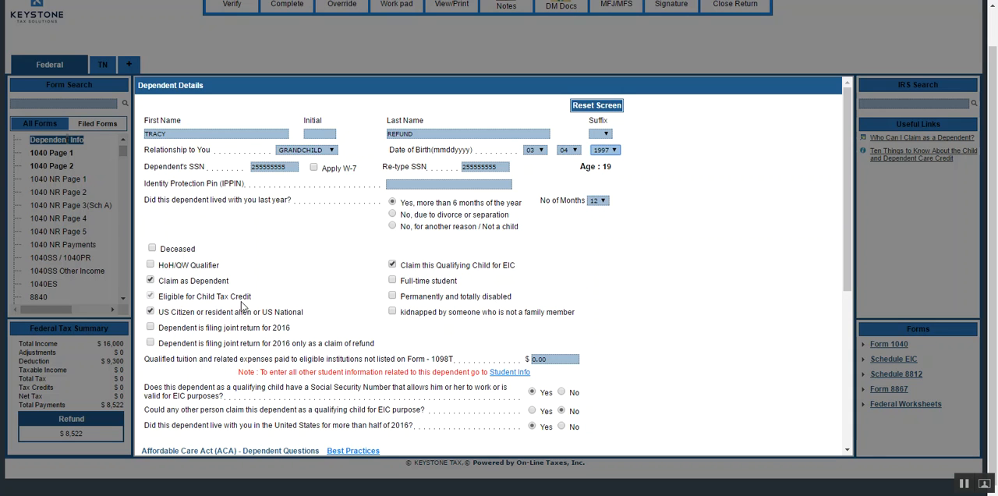
{"action": "left_click", "coordinate": [490, 183]}
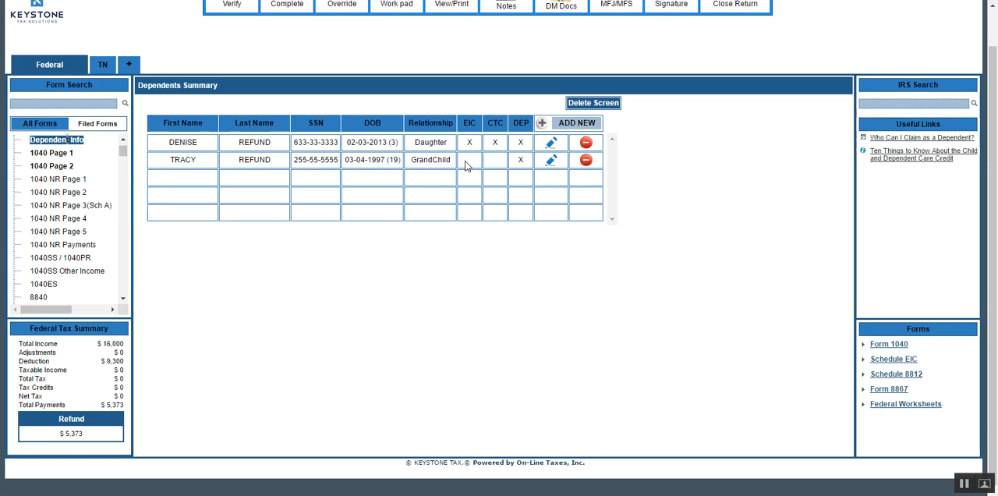
Mark the grandchild as a full-time student and save the dependent record.
{"action": "left_click", "coordinate": [552, 160]}
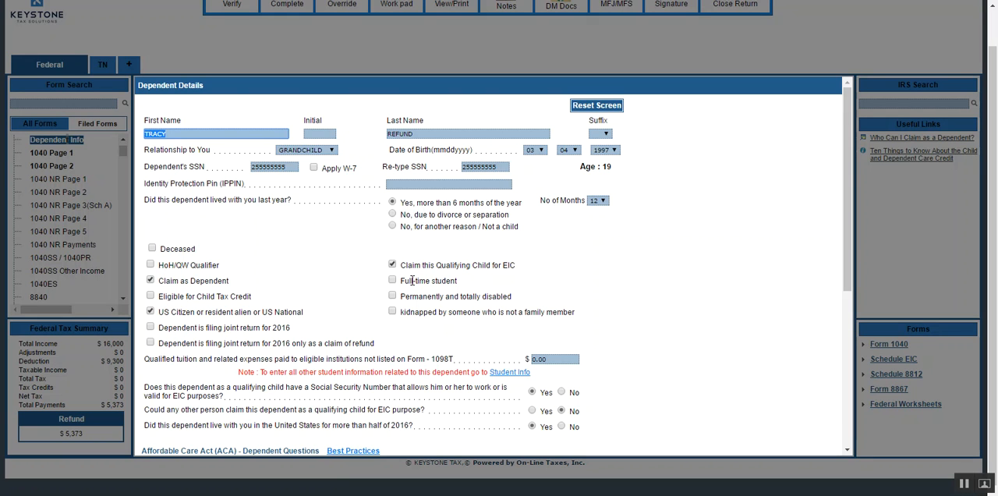
{"action": "left_click", "coordinate": [396, 278]}
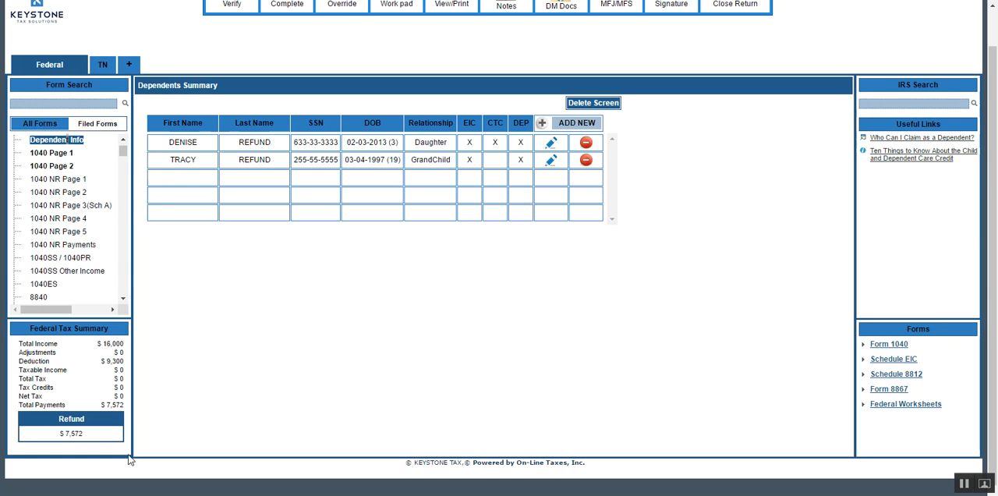
Restore the grandchild's original year of birth and save the record, confirming that the Child Tax Credit is not claimed.
{"action": "left_click", "coordinate": [551, 163]}
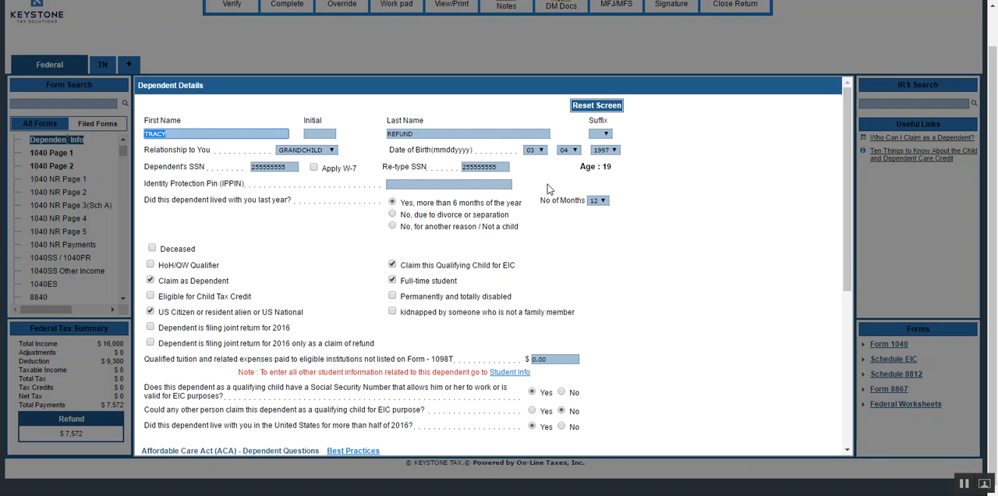
{"action": "left_click", "coordinate": [614, 151]}
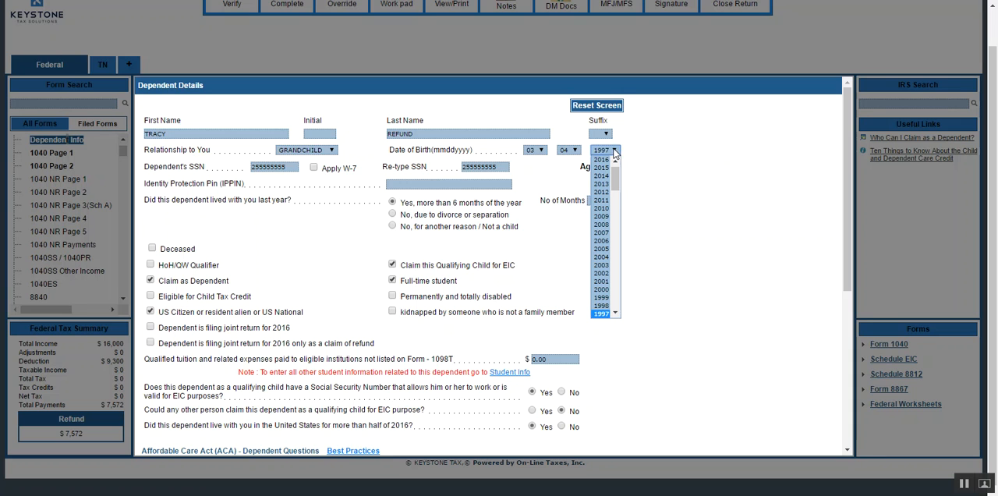
{"action": "key", "text": "Down"}
{"action": "key", "text": "Down"}
{"action": "key", "text": "Down"}
{"action": "key", "text": "Down"}
{"action": "key", "text": "Down"}
{"action": "key", "text": "Down"}
{"action": "key", "text": "Return"}
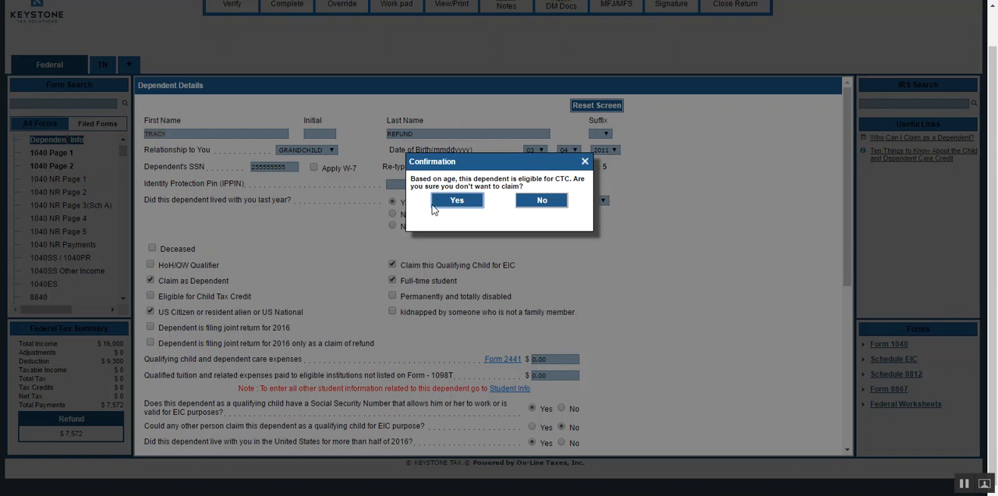
{"action": "left_click", "coordinate": [457, 200]}
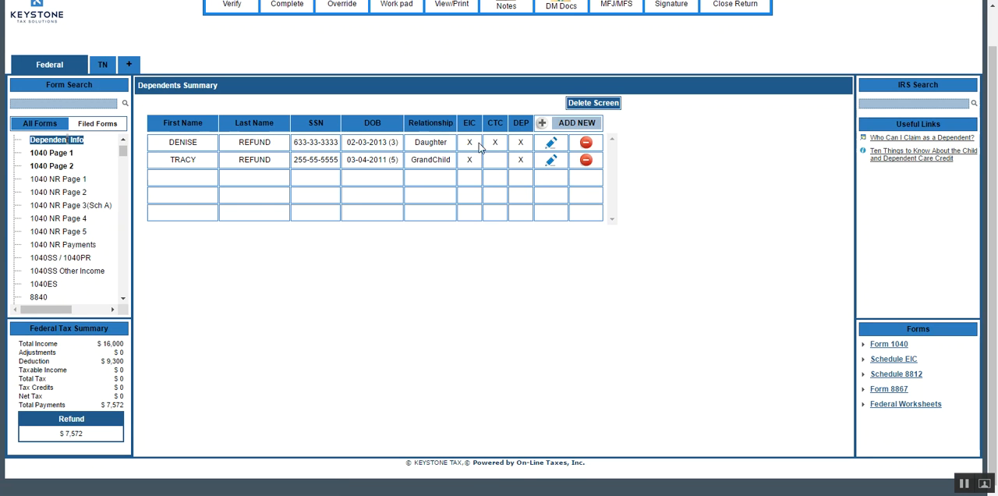
Mark the grandchild as Eligible for Child Tax Credit and save the dependent record.
{"action": "left_click", "coordinate": [551, 161]}
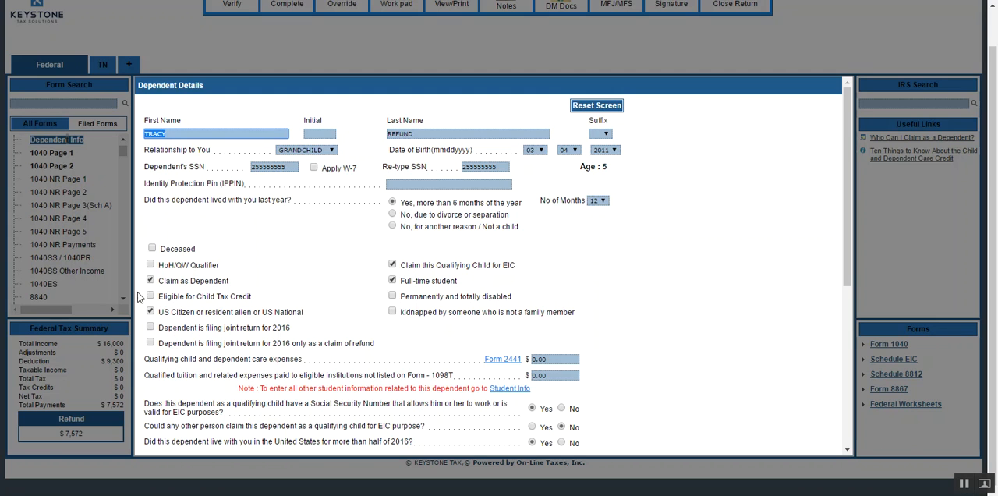
{"action": "left_click", "coordinate": [151, 296]}
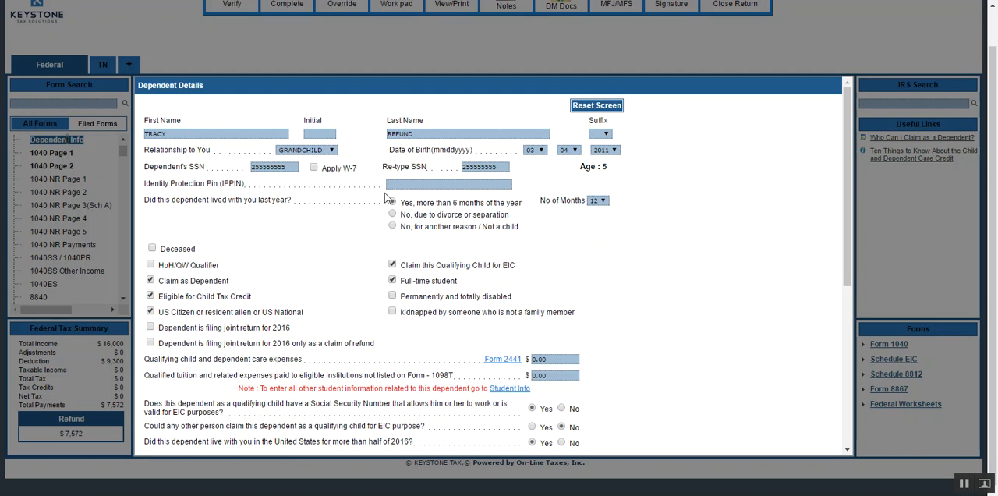
{"action": "left_click", "coordinate": [187, 293]}
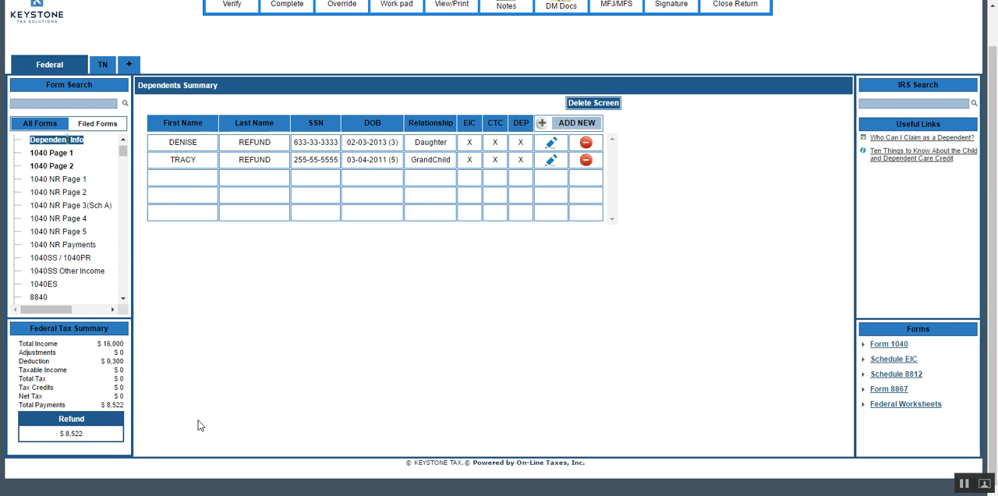
Verify the return and open the fix for the Dependent Info error about head of household filing status.
{"action": "scroll", "coordinate": [144, 316], "scroll_direction": "up", "scroll_amount": 1}
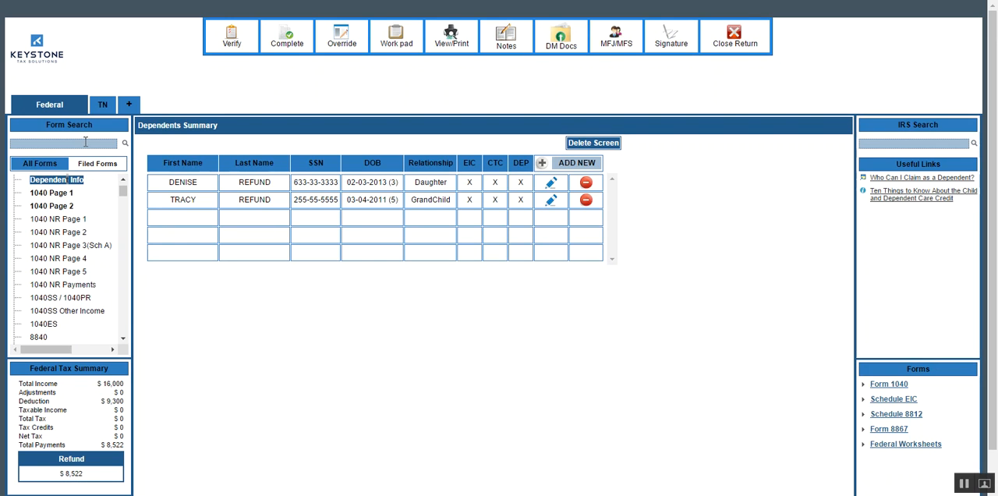
{"action": "left_click", "coordinate": [233, 37]}
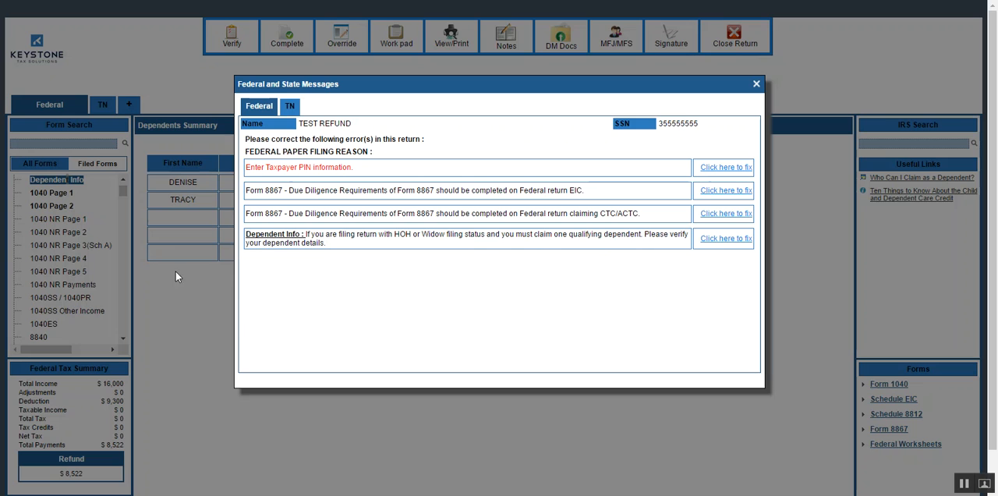
{"action": "left_click", "coordinate": [715, 241]}
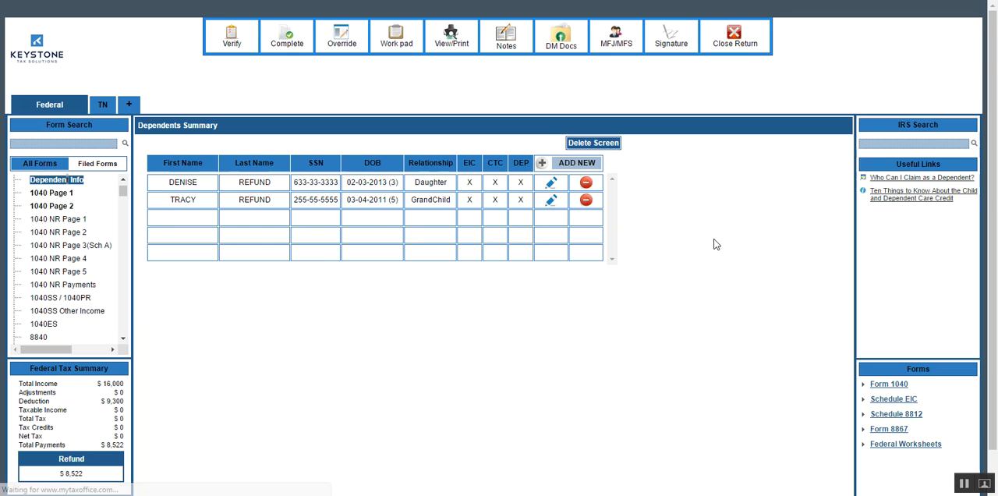
Mark the daughter as the HoH/QW Qualifier in her dependent details and save the record.
{"action": "left_click", "coordinate": [550, 185]}
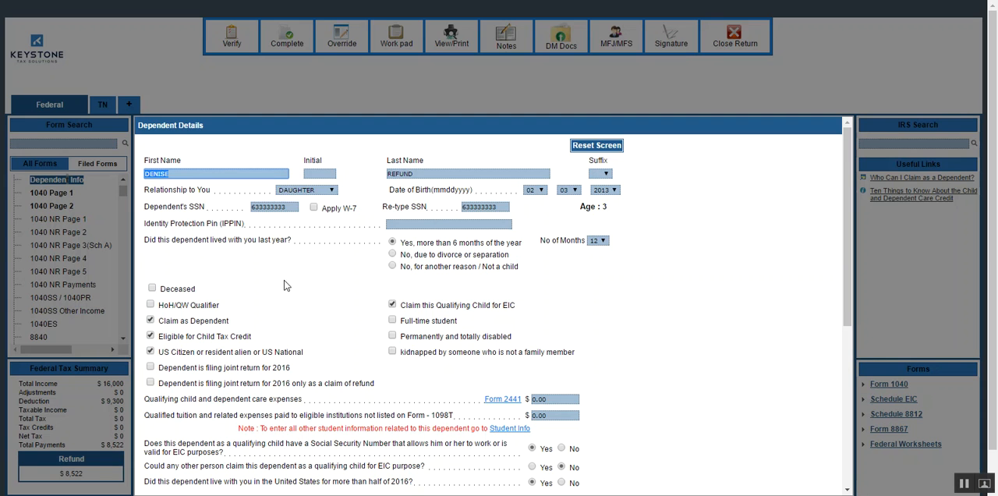
{"action": "left_click", "coordinate": [153, 306]}
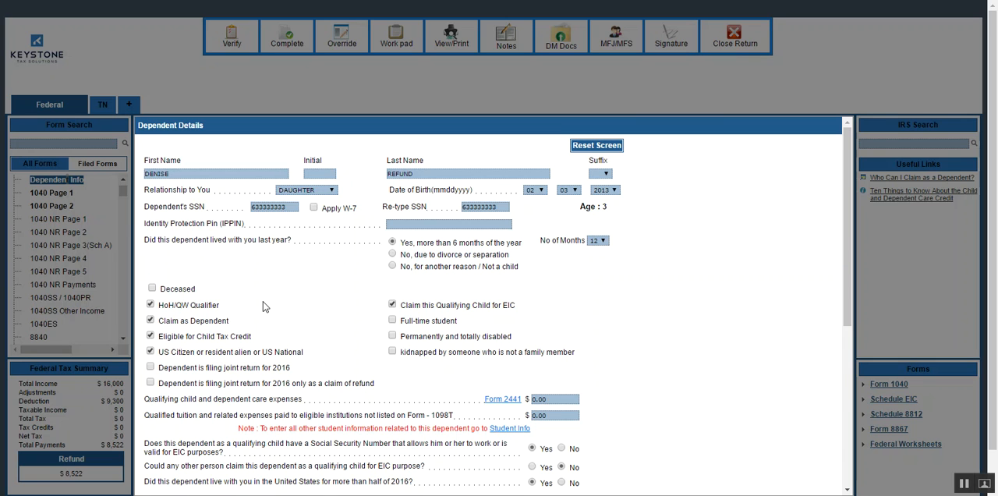
{"action": "key", "text": "Return"}
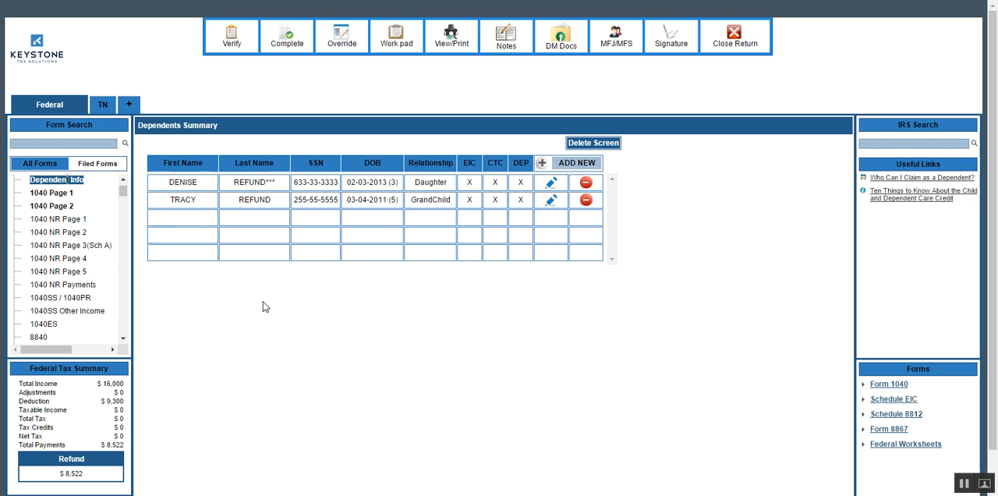
Verify the return again and open the fix for the Form 8867 due diligence error on EIC.
{"action": "left_click", "coordinate": [231, 38]}
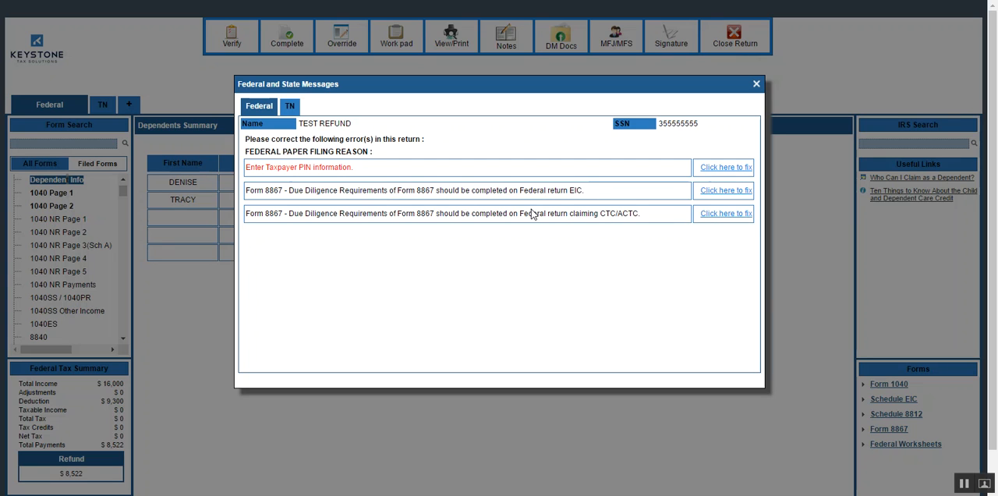
{"action": "left_click", "coordinate": [704, 192]}
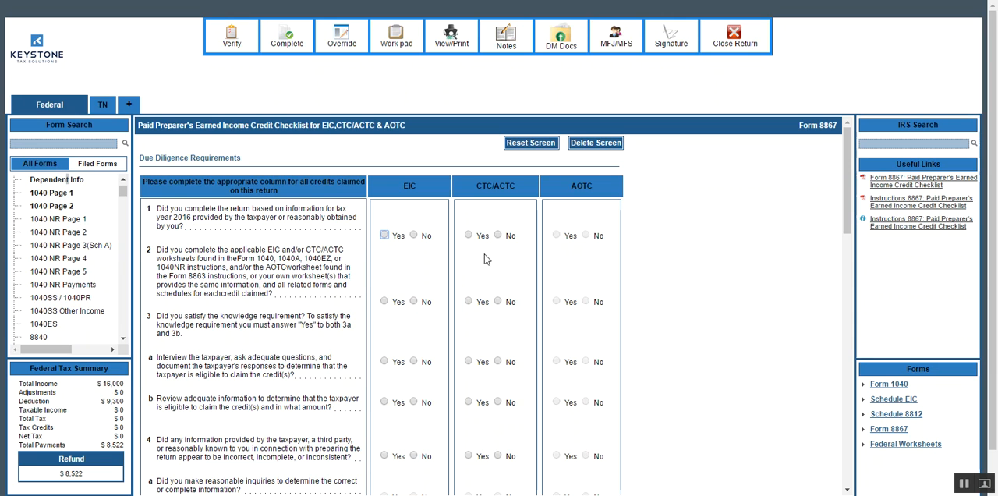
{"action": "left_click", "coordinate": [554, 238]}
{"action": "left_click_drag", "start_coordinate": [557, 242], "coordinate": [666, 258]}
{"action": "left_click", "coordinate": [603, 282]}
{"action": "left_click_drag", "start_coordinate": [600, 302], "coordinate": [573, 353]}
{"action": "left_click_drag", "start_coordinate": [574, 402], "coordinate": [598, 249]}
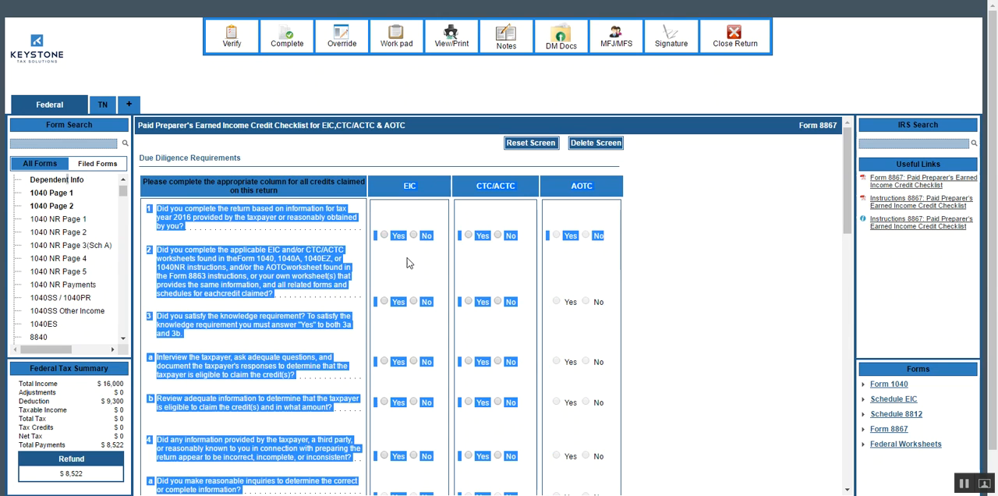
{"action": "left_click", "coordinate": [374, 209]}
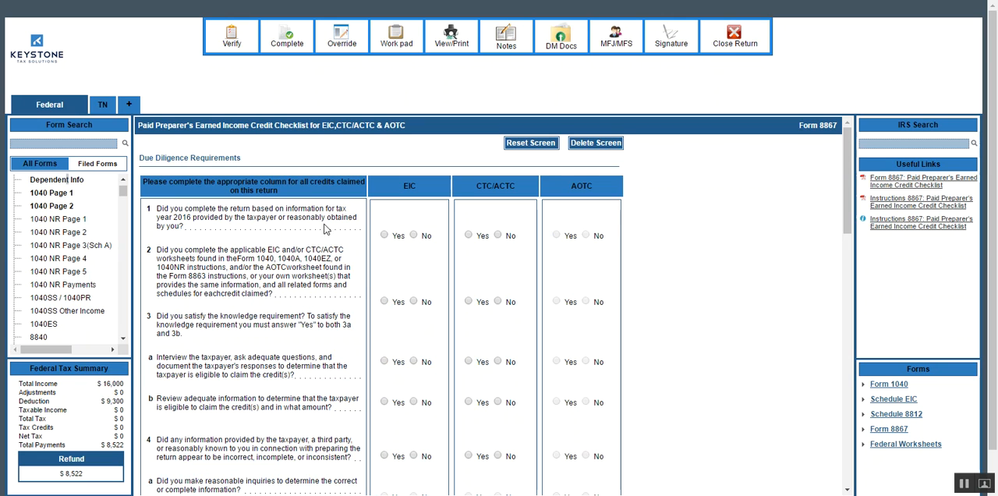
Answer Yes to due diligence questions 1, 2 and 3a in both the EIC and CTC/ACTC columns of Form 8867.
{"action": "left_click", "coordinate": [383, 234]}
{"action": "left_click", "coordinate": [468, 234]}
{"action": "left_click", "coordinate": [384, 302]}
{"action": "left_click", "coordinate": [468, 303]}
{"action": "left_click", "coordinate": [384, 362]}
{"action": "scroll", "coordinate": [349, 383], "scroll_direction": "down", "scroll_amount": 2}
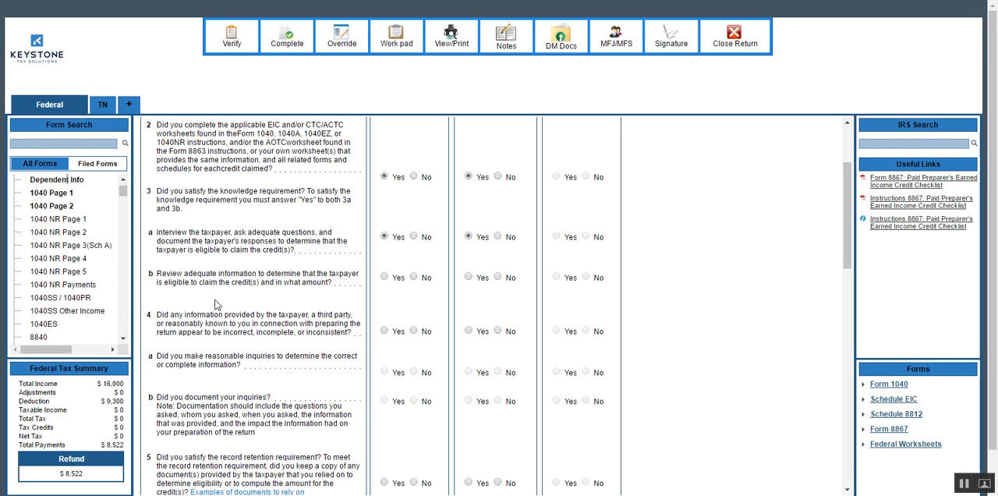
Answer Yes to question 3b and No to question 4 in both the EIC and CTC/ACTC columns.
{"action": "left_click", "coordinate": [384, 277]}
{"action": "left_click", "coordinate": [468, 277]}
{"action": "left_click", "coordinate": [414, 331]}
{"action": "left_click", "coordinate": [498, 330]}
Answer Yes to record retention question 5 and documentation question 6 in both the EIC and CTC/ACTC columns.
{"action": "scroll", "coordinate": [326, 350], "scroll_direction": "down", "scroll_amount": 1}
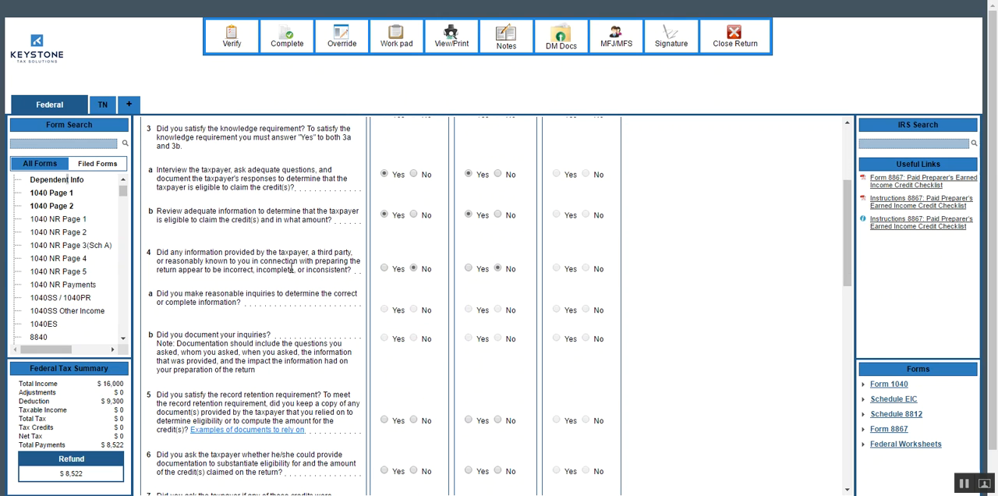
{"action": "scroll", "coordinate": [315, 325], "scroll_direction": "down", "scroll_amount": 1}
{"action": "scroll", "coordinate": [314, 324], "scroll_direction": "down", "scroll_amount": 2}
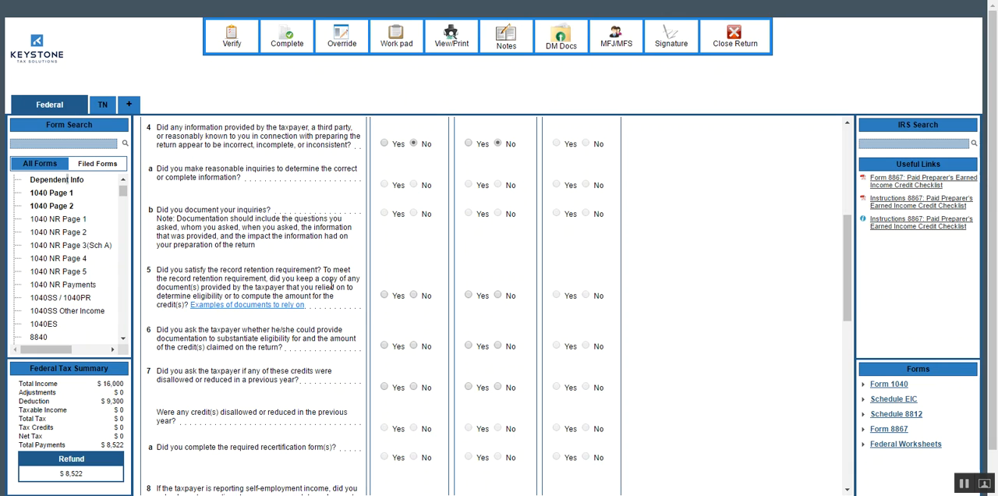
{"action": "left_click", "coordinate": [384, 296]}
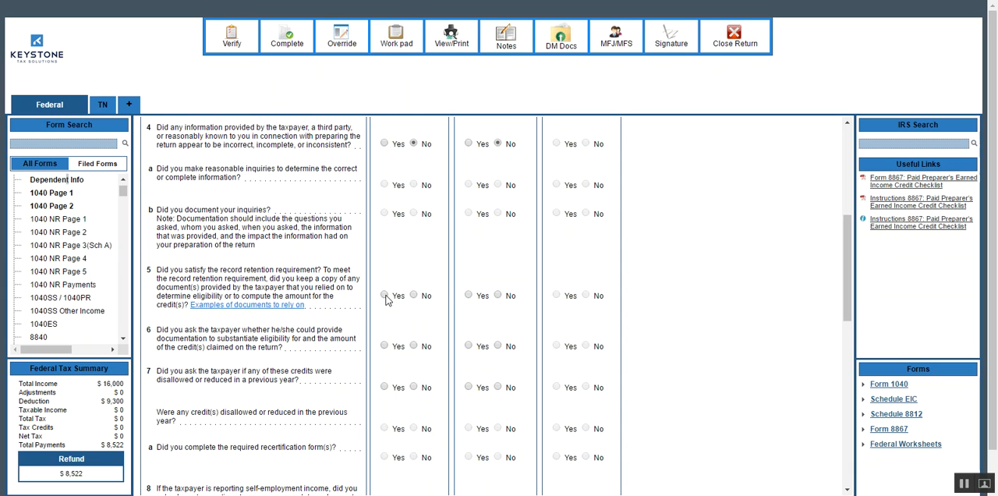
{"action": "left_click", "coordinate": [468, 296]}
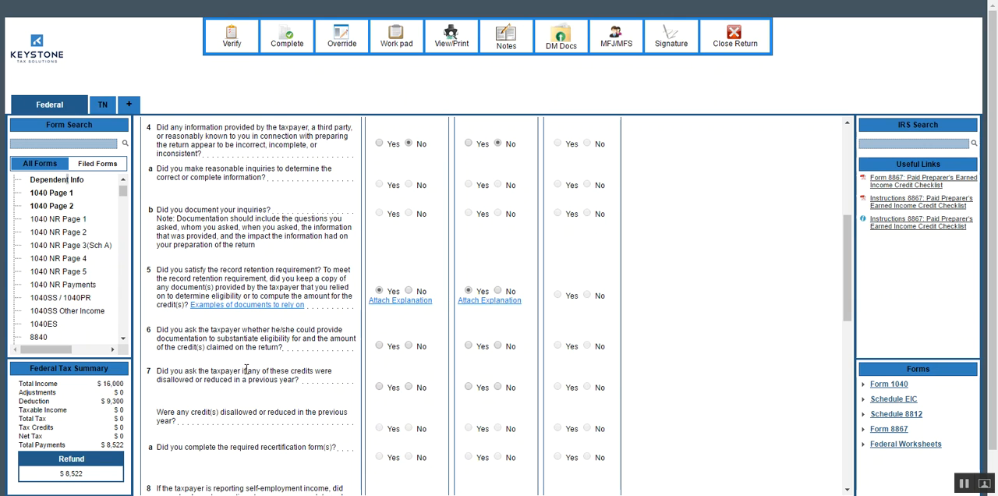
{"action": "left_click", "coordinate": [379, 345]}
{"action": "left_click", "coordinate": [469, 346]}
Answer Yes to question 7 and No to credits disallowed or reduced in the previous year for EIC and CTC/ACTC.
{"action": "left_click", "coordinate": [379, 388]}
{"action": "left_click", "coordinate": [468, 387]}
{"action": "left_click", "coordinate": [409, 428]}
{"action": "left_click", "coordinate": [498, 428]}
Answer Yes to EIC questions 9a and 9b and to CTC questions 10a and 10c.
{"action": "scroll", "coordinate": [309, 407], "scroll_direction": "down", "scroll_amount": 1}
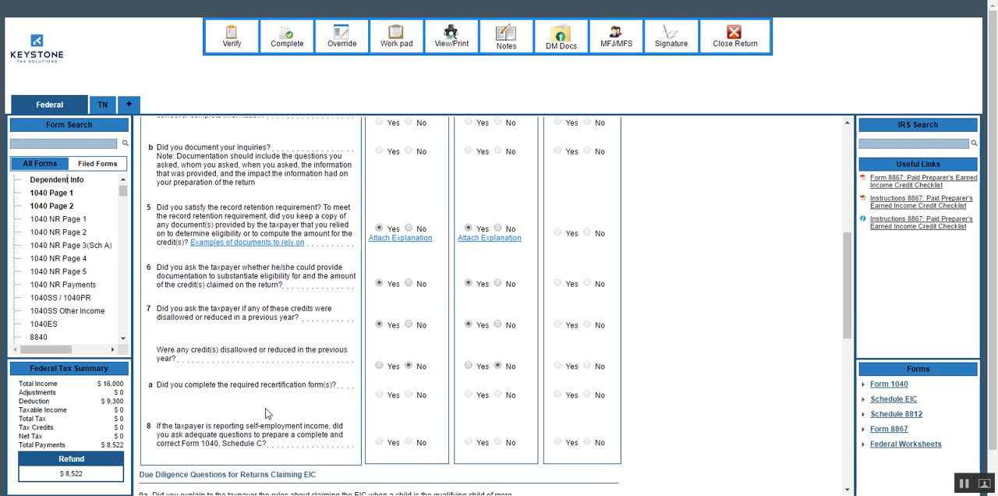
{"action": "scroll", "coordinate": [206, 386], "scroll_direction": "down", "scroll_amount": 2}
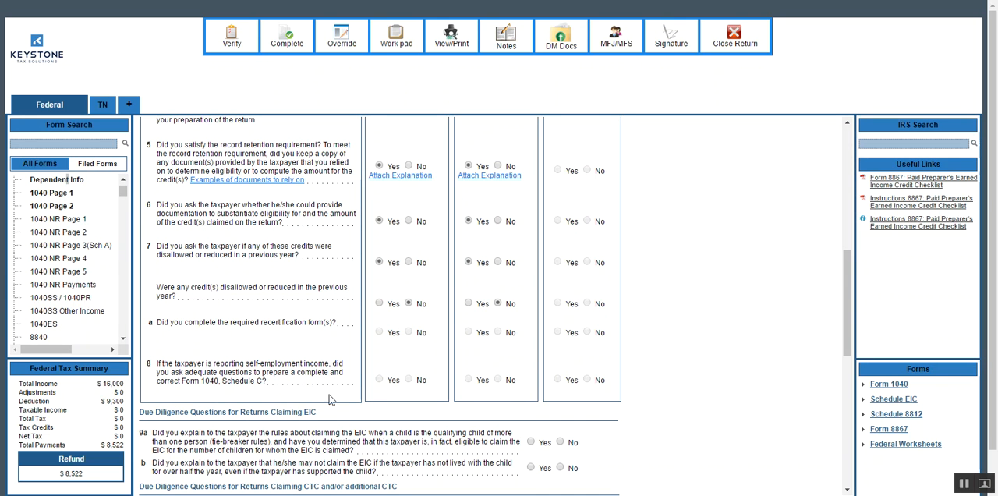
{"action": "scroll", "coordinate": [359, 380], "scroll_direction": "down", "scroll_amount": 8}
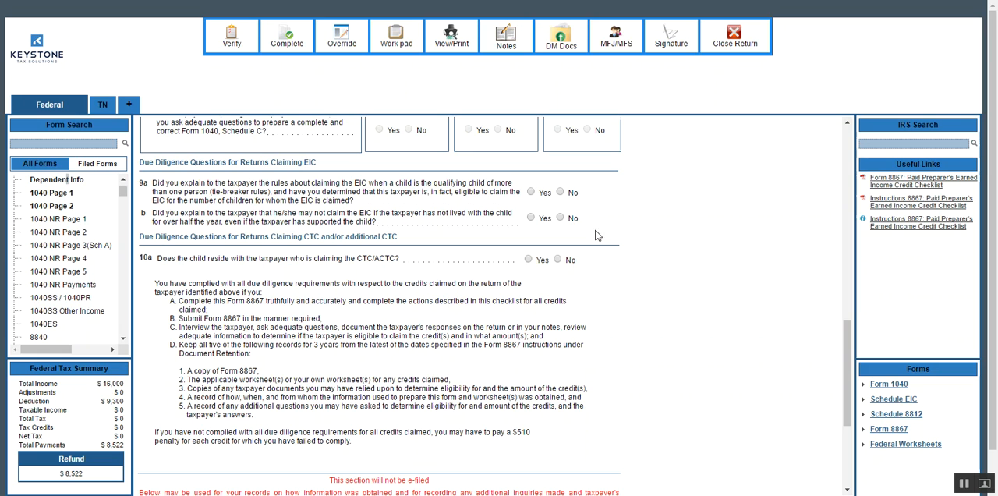
{"action": "left_click", "coordinate": [531, 192]}
{"action": "left_click", "coordinate": [530, 217]}
{"action": "left_click", "coordinate": [527, 260]}
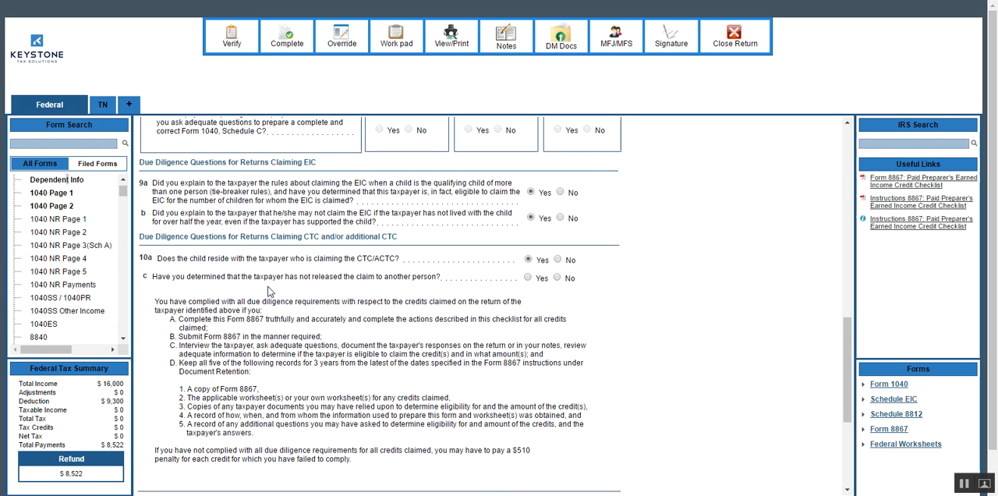
{"action": "left_click", "coordinate": [528, 278]}
Certify the Form 8867 answers with Yes on question 12 and enable generating the worksheet for the taxpayer's signature.
{"action": "scroll", "coordinate": [486, 285], "scroll_direction": "down", "scroll_amount": 3}
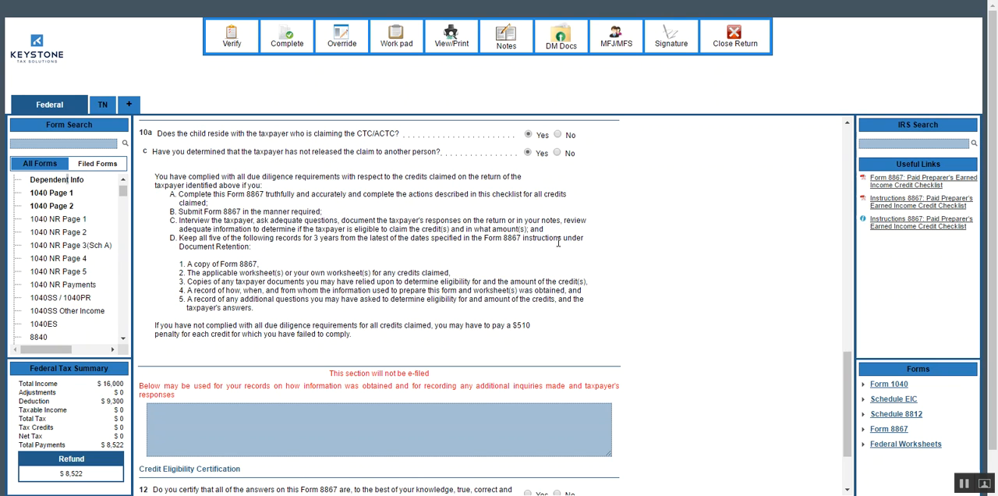
{"action": "scroll", "coordinate": [554, 242], "scroll_direction": "down", "scroll_amount": 3}
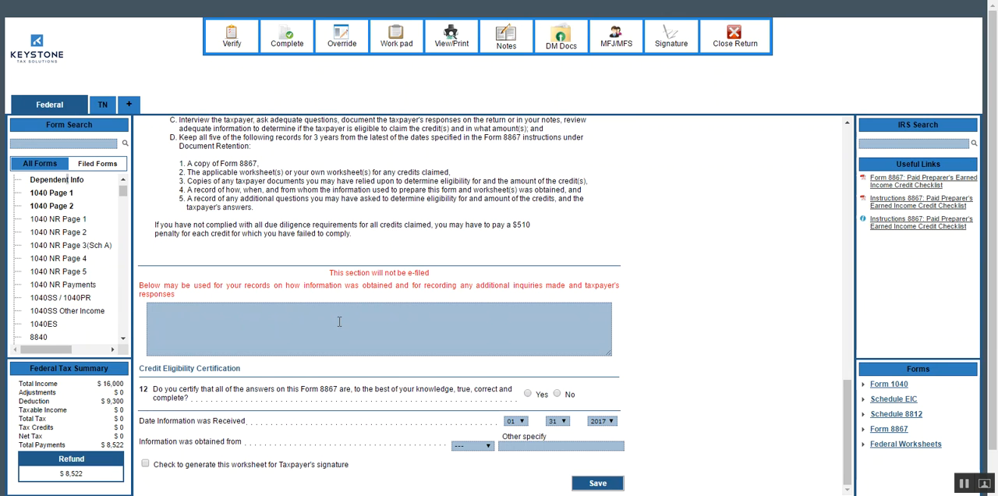
{"action": "left_click", "coordinate": [280, 328]}
{"action": "scroll", "coordinate": [393, 375], "scroll_direction": "down", "scroll_amount": 1}
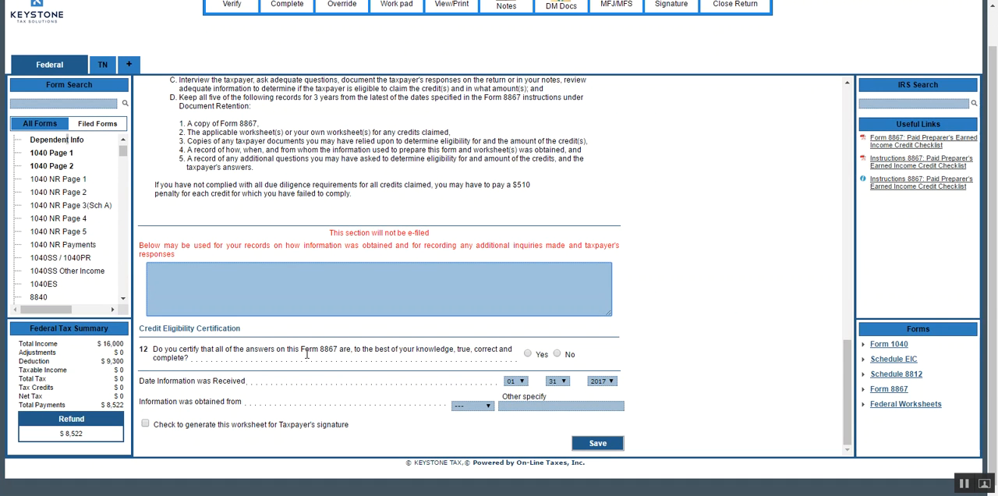
{"action": "left_click", "coordinate": [528, 354]}
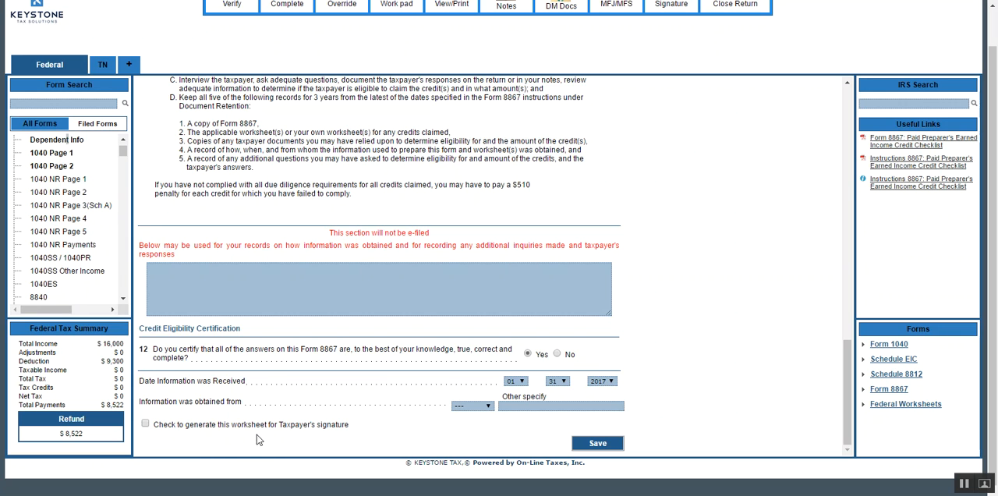
{"action": "left_click", "coordinate": [146, 425]}
Copy "Social service records or statement." from the question 5 examples of documents to rely on and close the list.
{"action": "scroll", "coordinate": [567, 285], "scroll_direction": "up", "scroll_amount": 1}
{"action": "scroll", "coordinate": [567, 285], "scroll_direction": "up", "scroll_amount": 7}
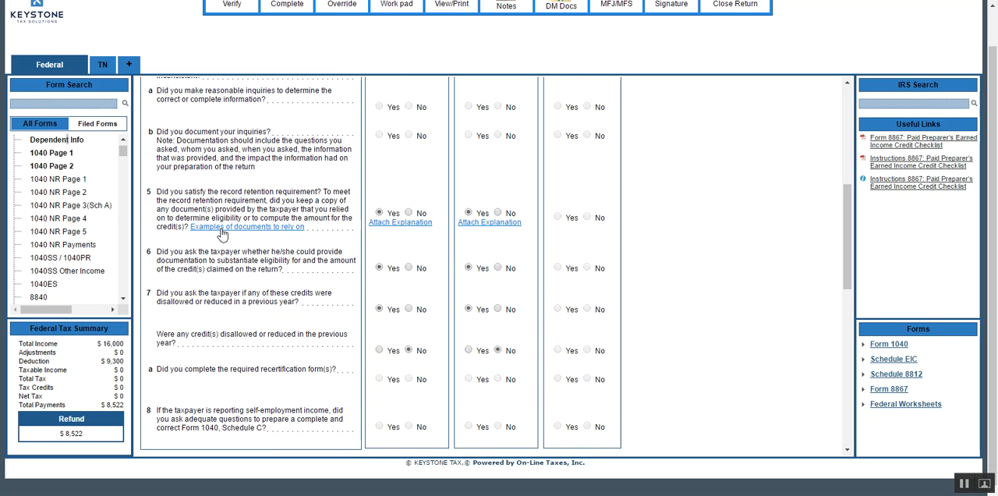
{"action": "left_click", "coordinate": [222, 230]}
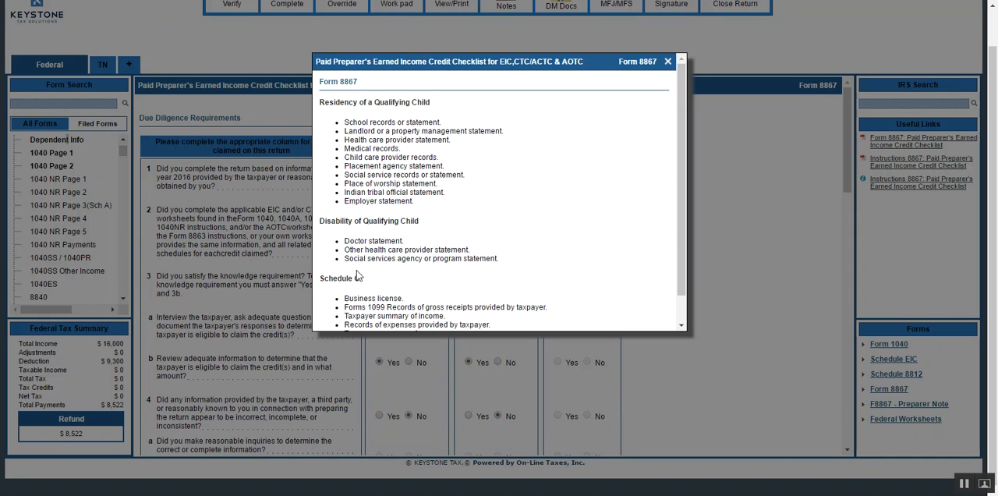
{"action": "scroll", "coordinate": [514, 209], "scroll_direction": "down", "scroll_amount": 1}
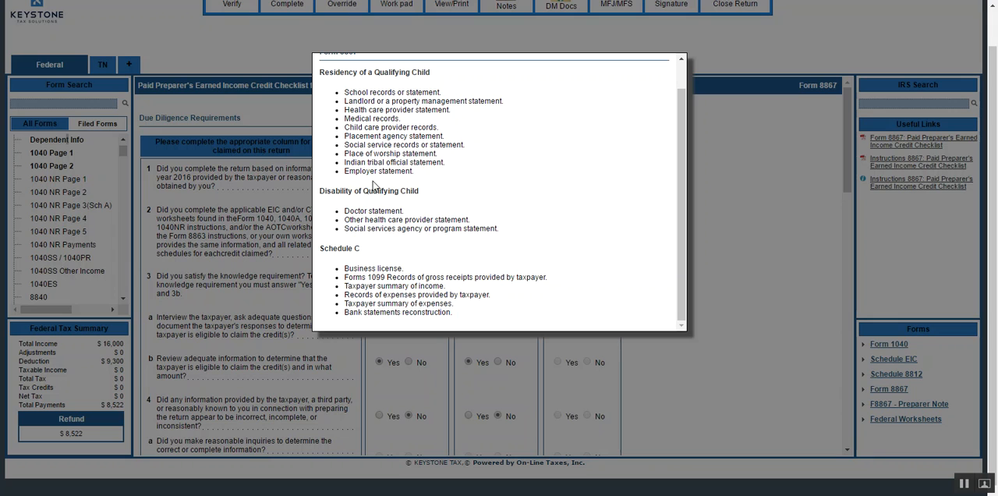
{"action": "left_click_drag", "start_coordinate": [347, 147], "coordinate": [456, 148]}
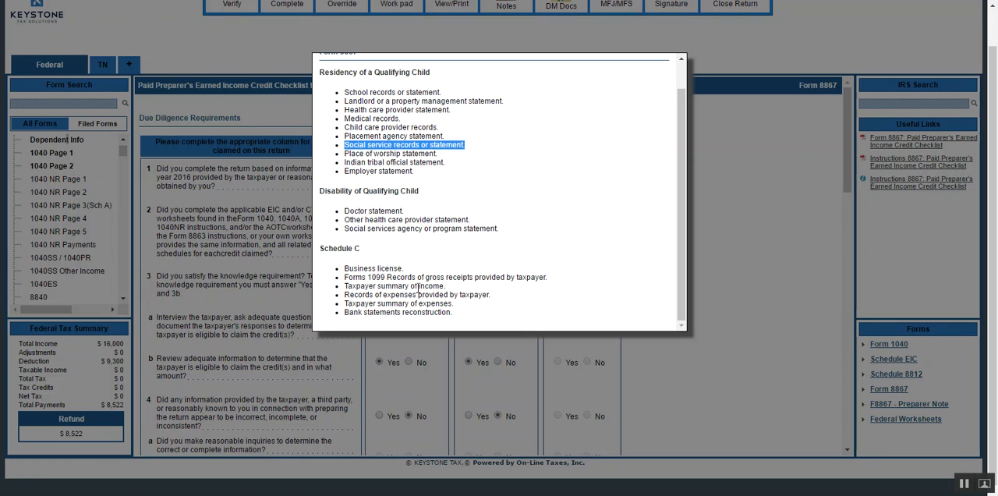
{"action": "left_click", "coordinate": [640, 229]}
{"action": "scroll", "coordinate": [604, 209], "scroll_direction": "up", "scroll_amount": 3}
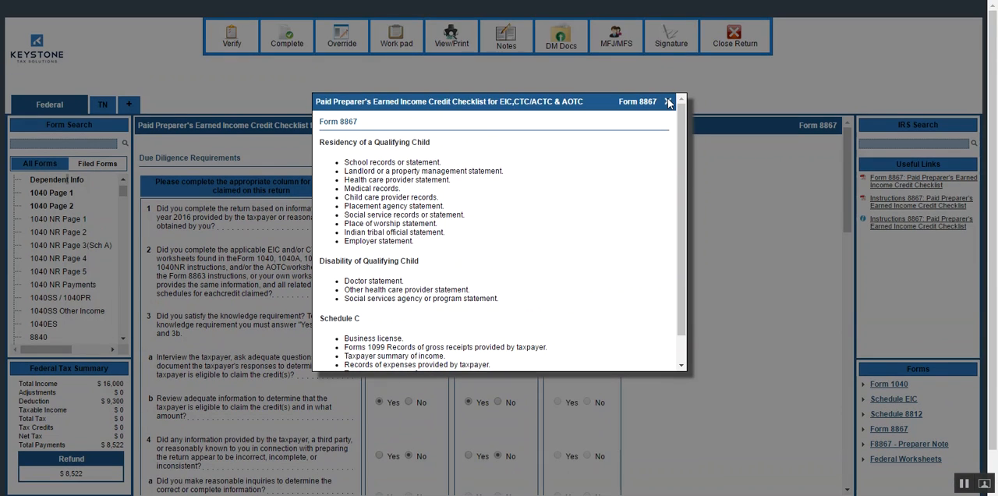
{"action": "left_click", "coordinate": [668, 101]}
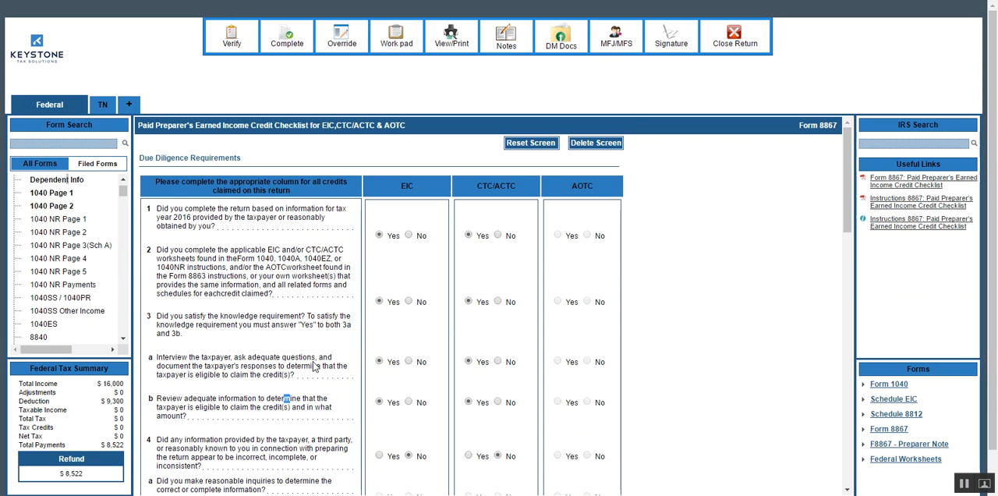
Attach the explanation "SOCIAL SERVICE RECORDS OR STATEMENT." to question 5 for EIC and save it.
{"action": "scroll", "coordinate": [320, 367], "scroll_direction": "down", "scroll_amount": 4}
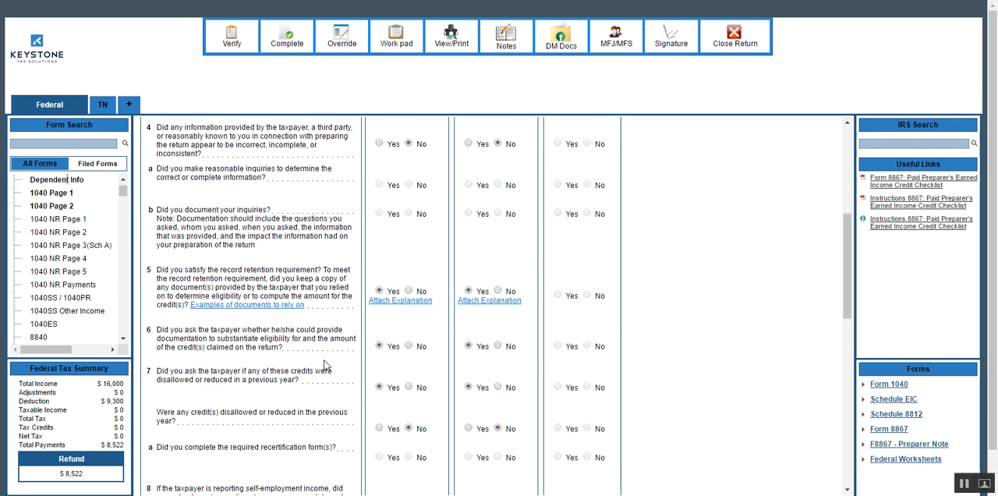
{"action": "left_click", "coordinate": [385, 301]}
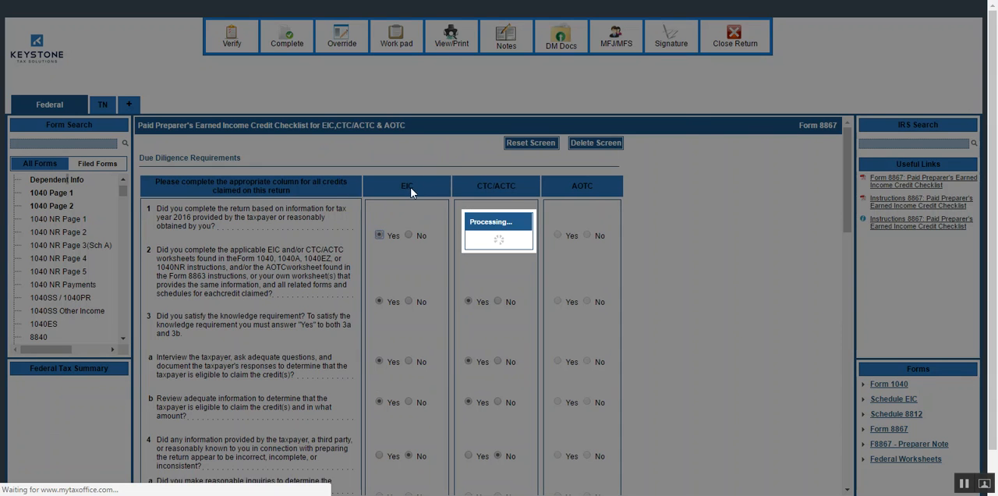
{"action": "type", "text": "SOCIAL SERVICE RECORDS OR STATEMENT."}
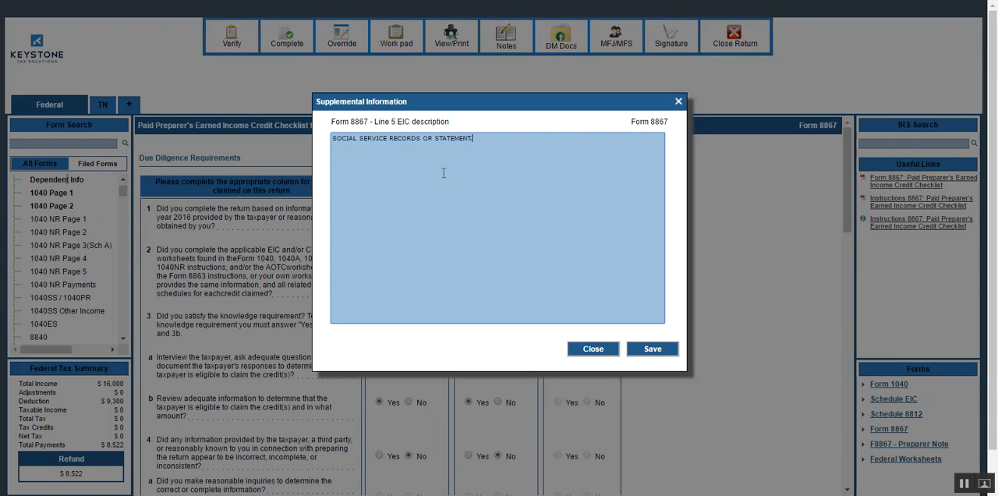
{"action": "left_click", "coordinate": [667, 352]}
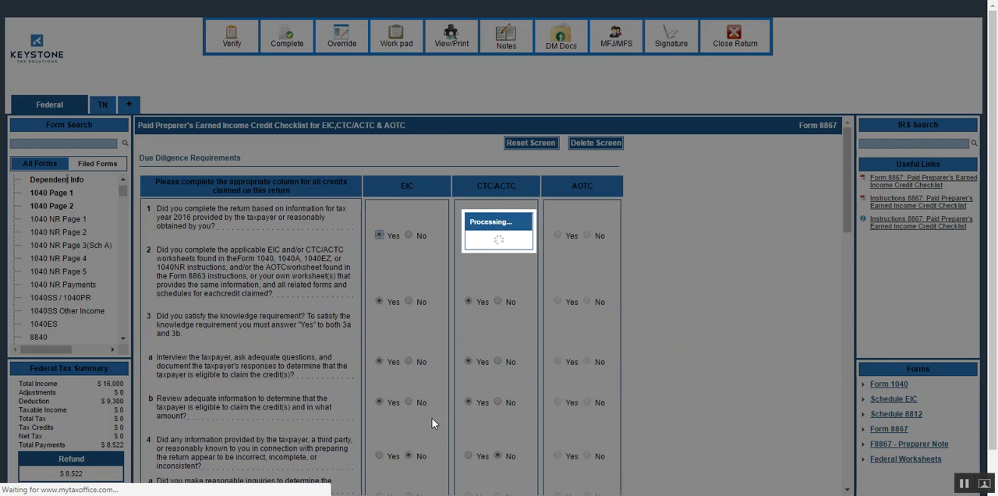
Attach the explanation "SOCIAL SERVICE RECORDS OR STATEMENT." to question 5 for CTC/ACTC and save it.
{"action": "scroll", "coordinate": [432, 405], "scroll_direction": "down", "scroll_amount": 2}
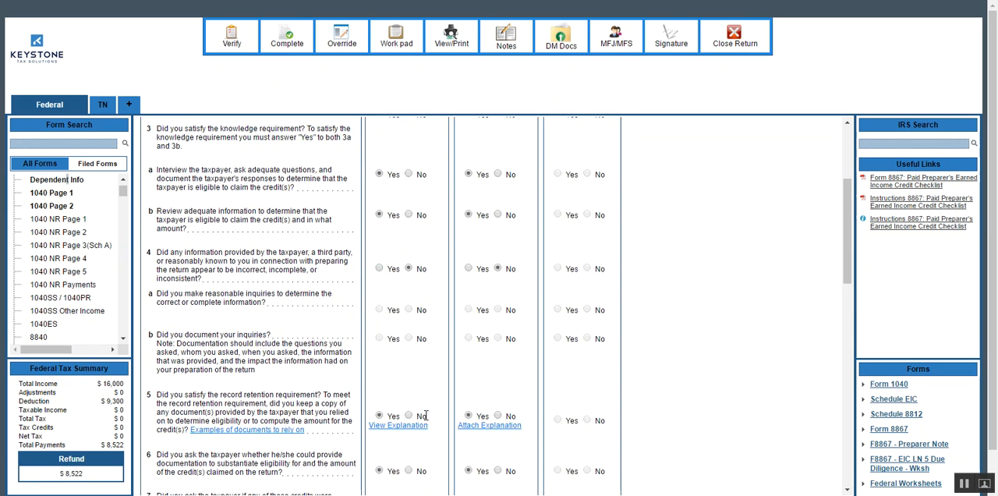
{"action": "left_click", "coordinate": [468, 425]}
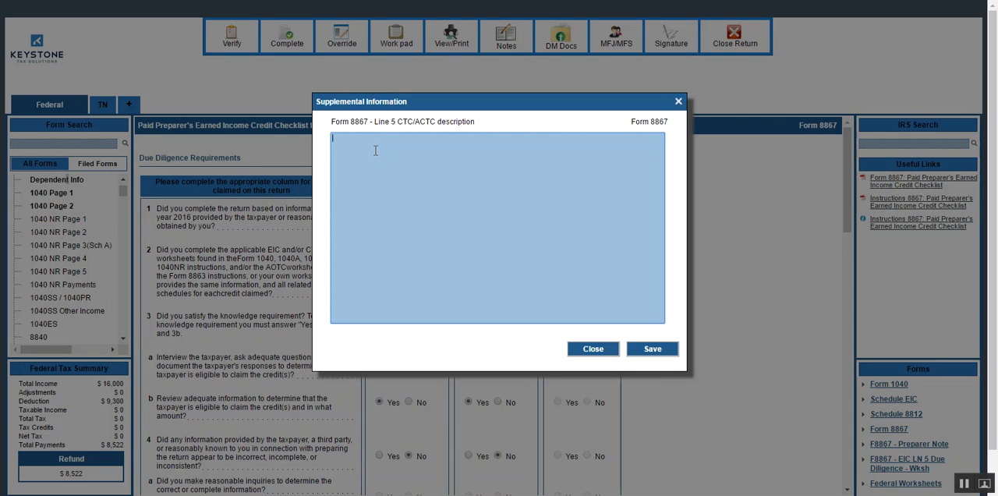
{"action": "type", "text": "SOCIAL SERVICE RECORDS OR STATEMENT."}
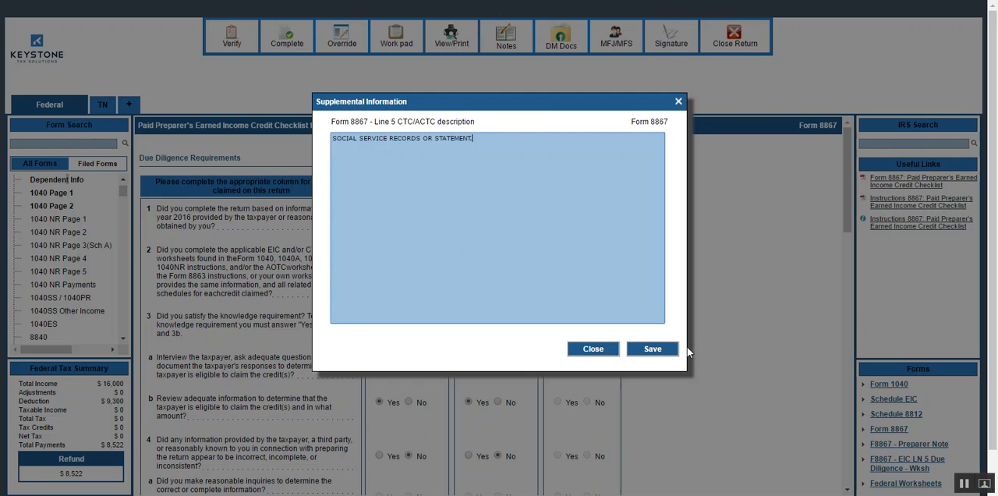
{"action": "left_click", "coordinate": [667, 349]}
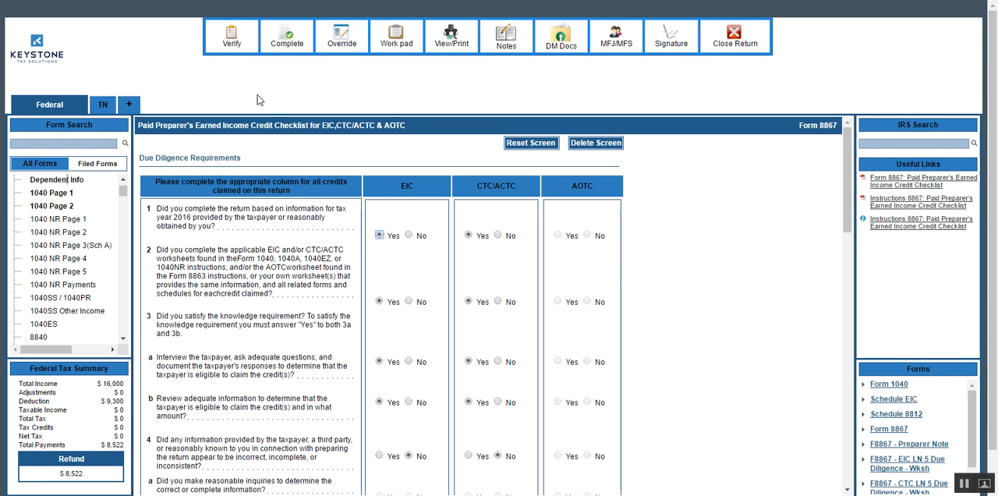
Verify the return again and open the fix for the missing Taxpayer PIN information.
{"action": "left_click", "coordinate": [232, 36]}
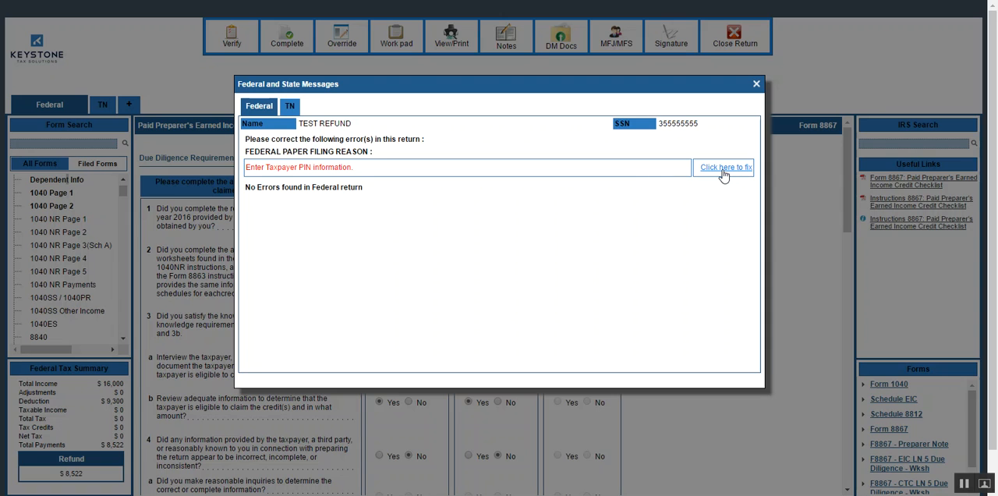
{"action": "left_click", "coordinate": [723, 167]}
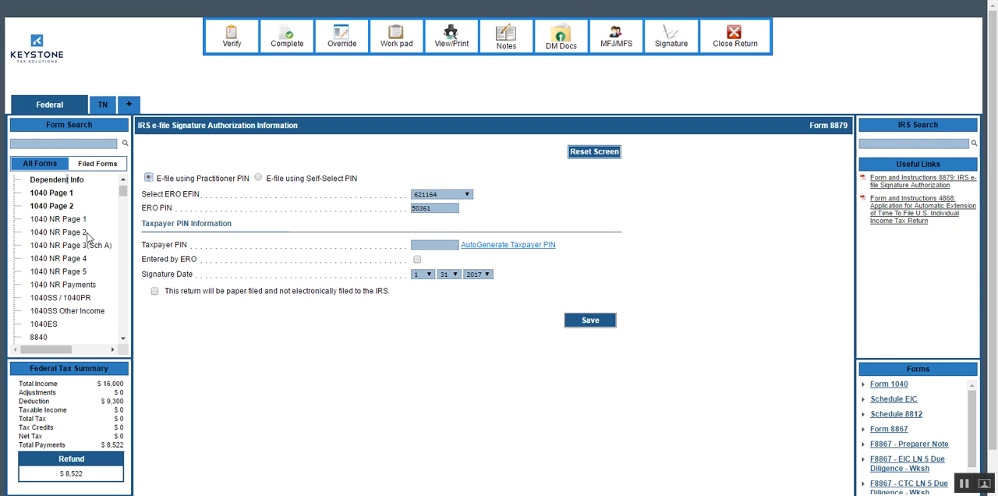
Search the forms for 8879 and open the IRS e-file Signature Authorization form.
{"action": "left_click", "coordinate": [56, 142]}
{"action": "type", "text": "8879"}
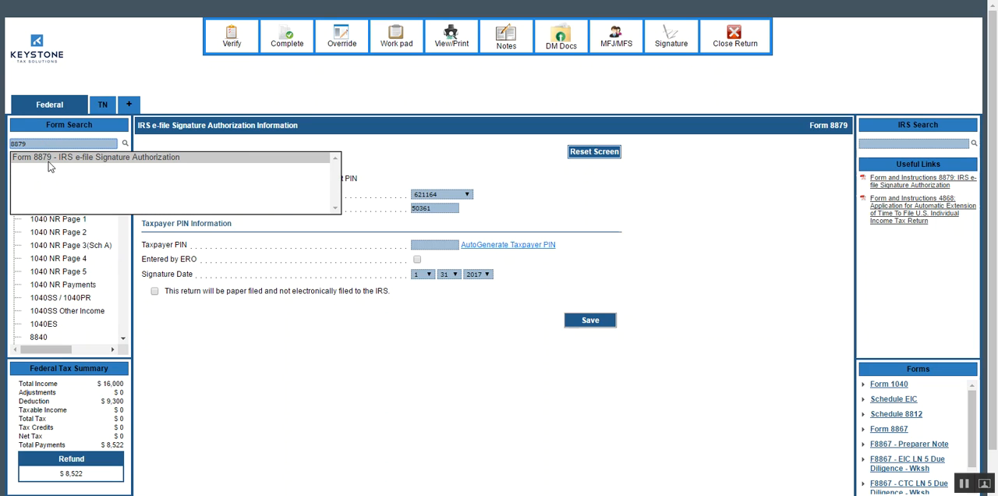
{"action": "left_click", "coordinate": [48, 165]}
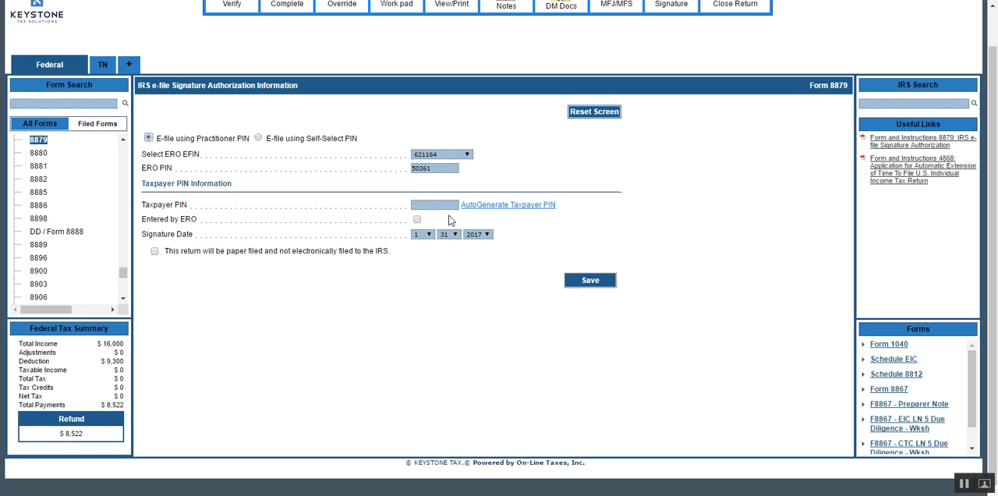
Auto-generate the taxpayer PIN on Form 8879 and save the form.
{"action": "left_click", "coordinate": [508, 206]}
{"action": "left_click", "coordinate": [584, 278]}
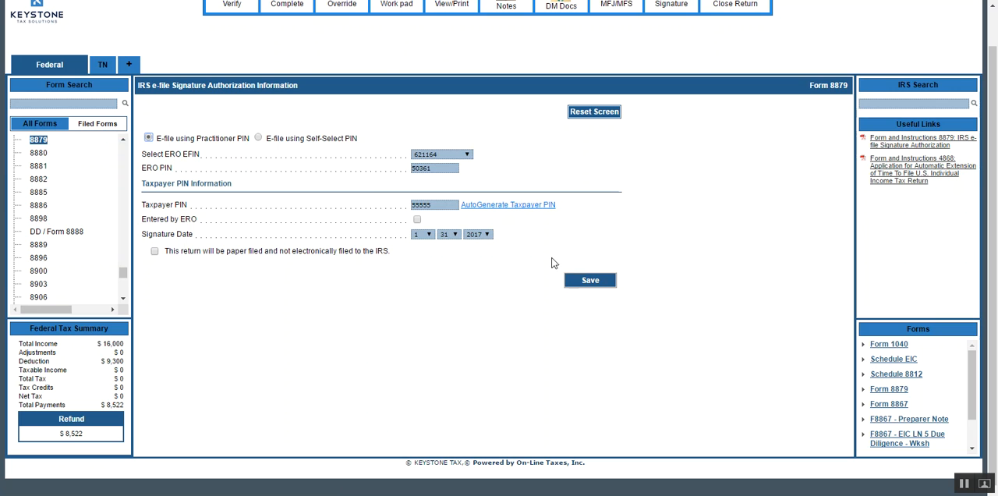
{"action": "scroll", "coordinate": [452, 24], "scroll_direction": "up", "scroll_amount": 1}
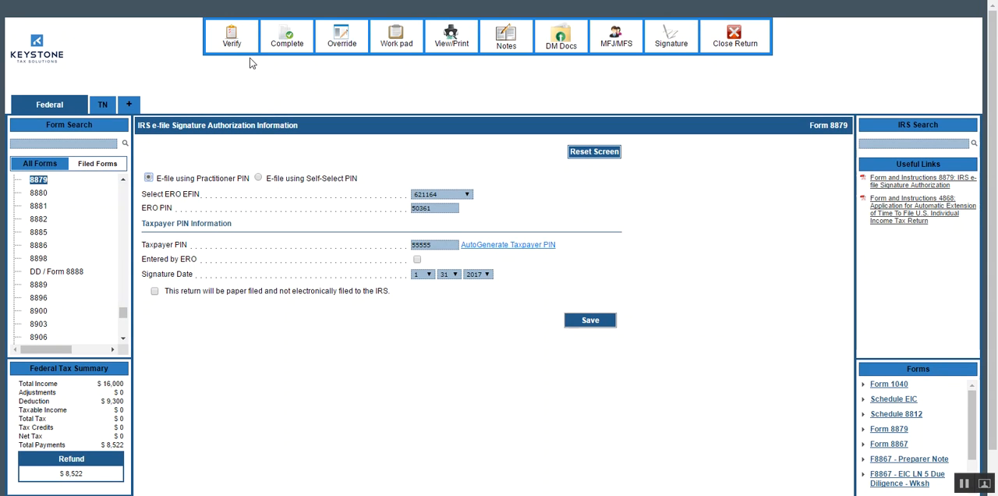
Verify the return for remaining errors, close the federal and state messages, and repeat the check.
{"action": "left_click", "coordinate": [235, 36]}
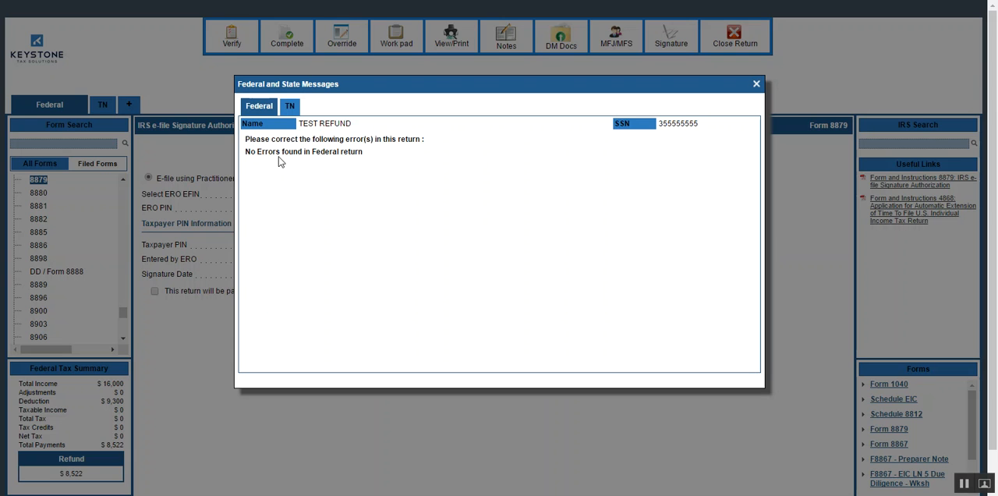
{"action": "left_click", "coordinate": [756, 83]}
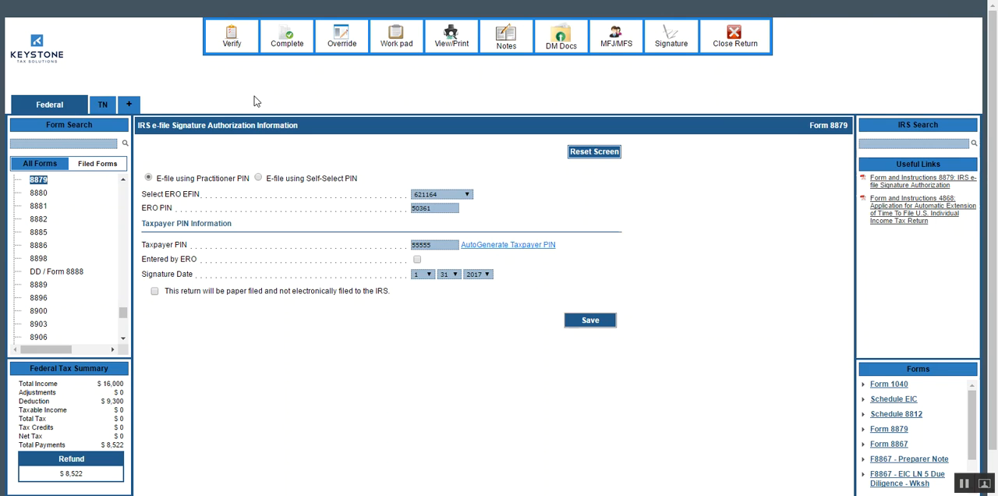
{"action": "left_click", "coordinate": [233, 38]}
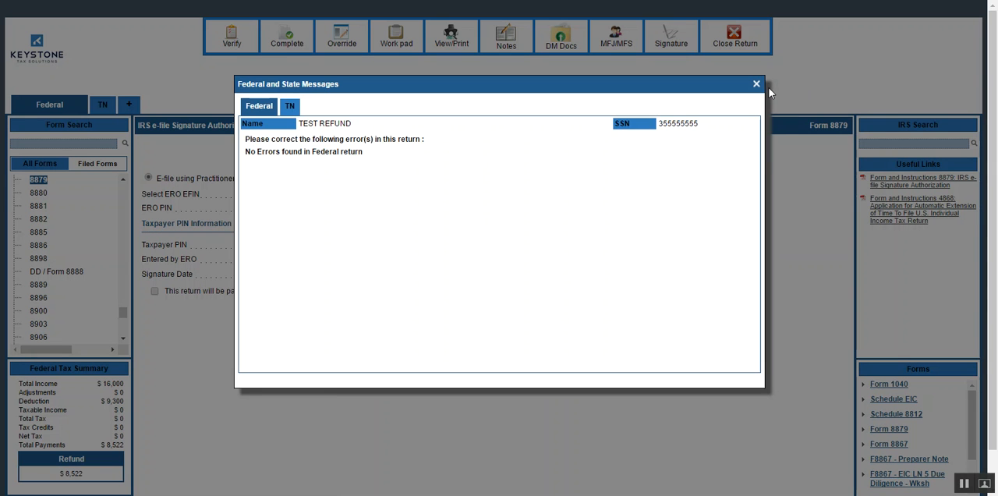
{"action": "left_click", "coordinate": [757, 84]}
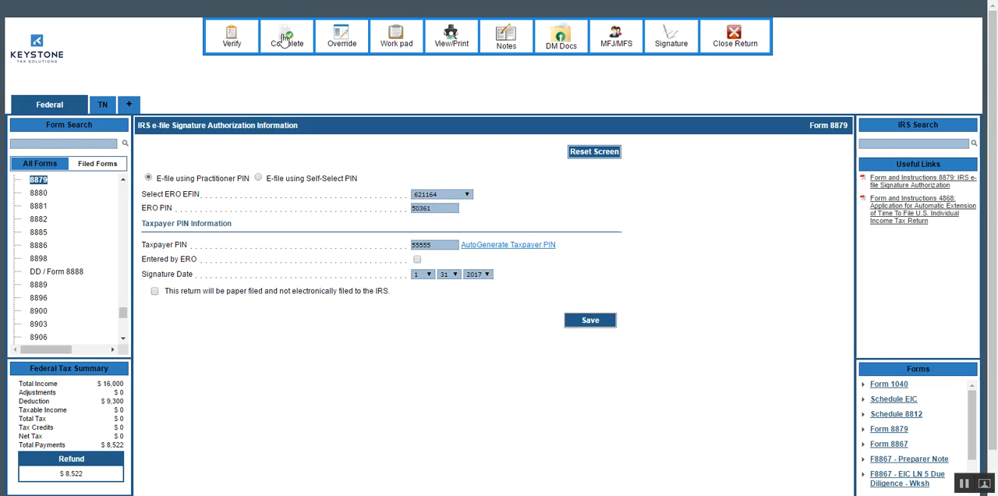
Mark the return as completed and reviewed for electronic filing, then save it and go to Manage Returns.
{"action": "left_click", "coordinate": [284, 40]}
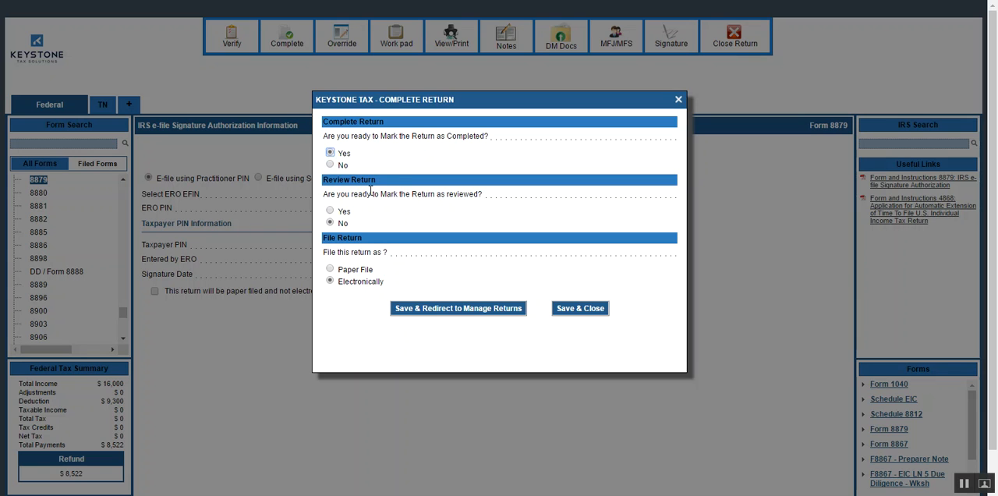
{"action": "left_click", "coordinate": [329, 211]}
{"action": "left_click", "coordinate": [455, 309]}
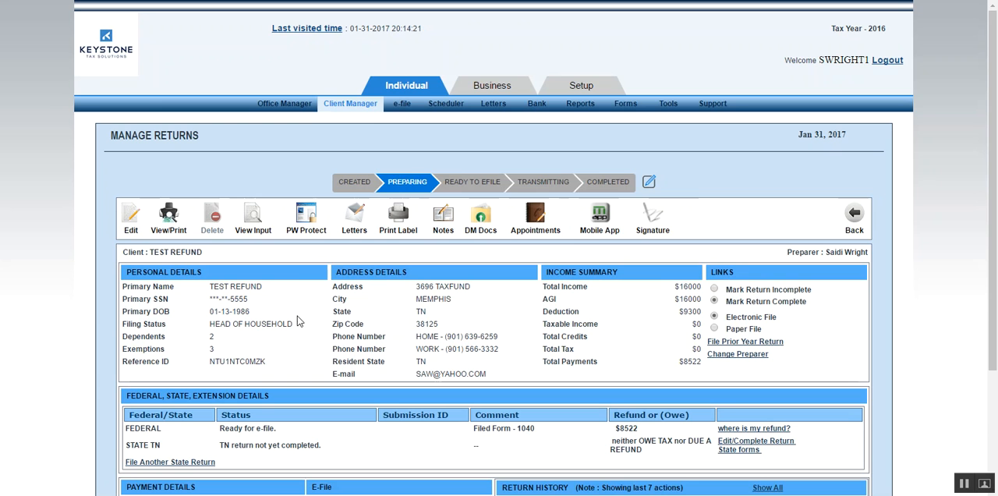
Mark the return incomplete, then mark it complete again, confirming the changes.
{"action": "scroll", "coordinate": [303, 321], "scroll_direction": "down", "scroll_amount": 3}
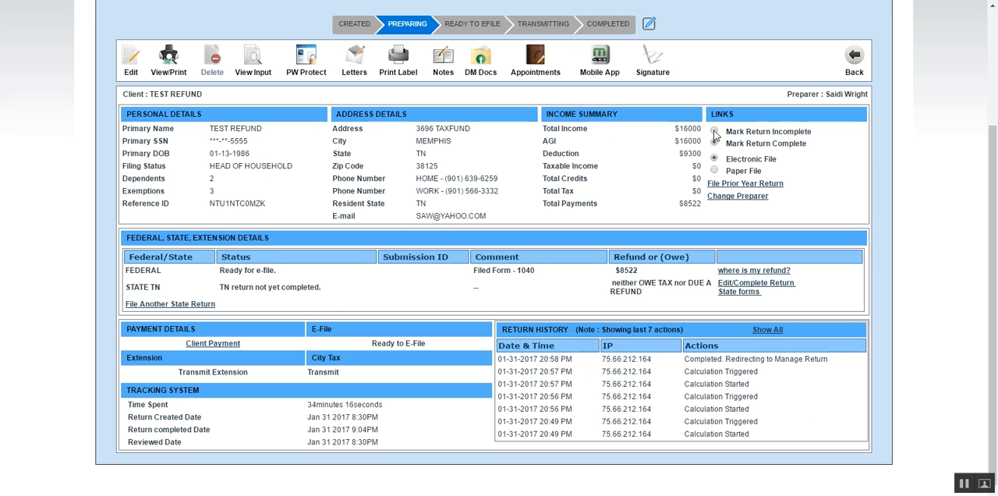
{"action": "left_click", "coordinate": [715, 132]}
{"action": "left_click", "coordinate": [563, 65]}
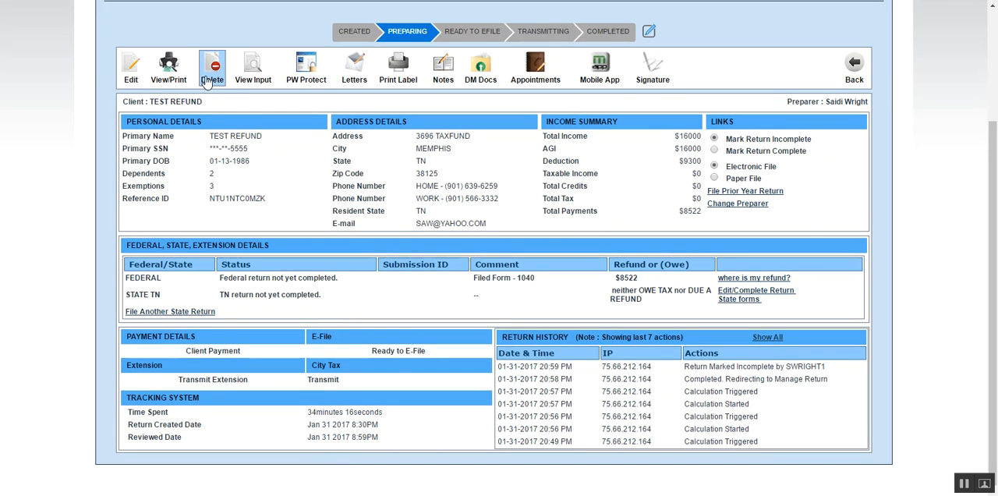
{"action": "left_click", "coordinate": [714, 152]}
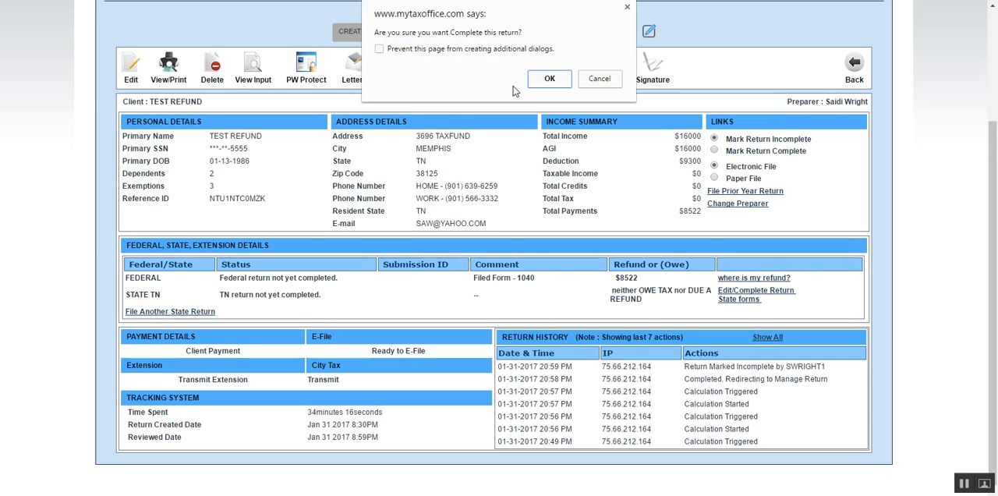
{"action": "left_click", "coordinate": [543, 79]}
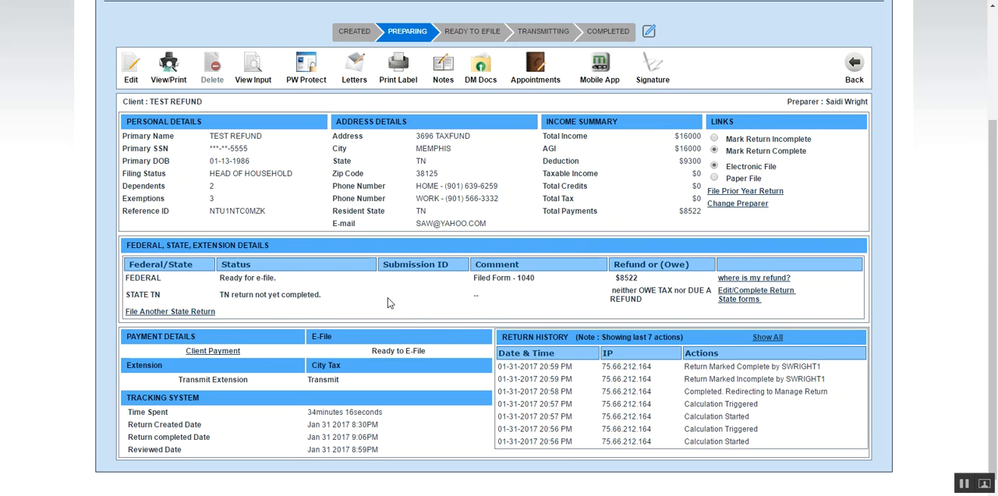
Add a new client payment invoice with a $500 federal charge and continue with the Banking payment option.
{"action": "left_click", "coordinate": [221, 353]}
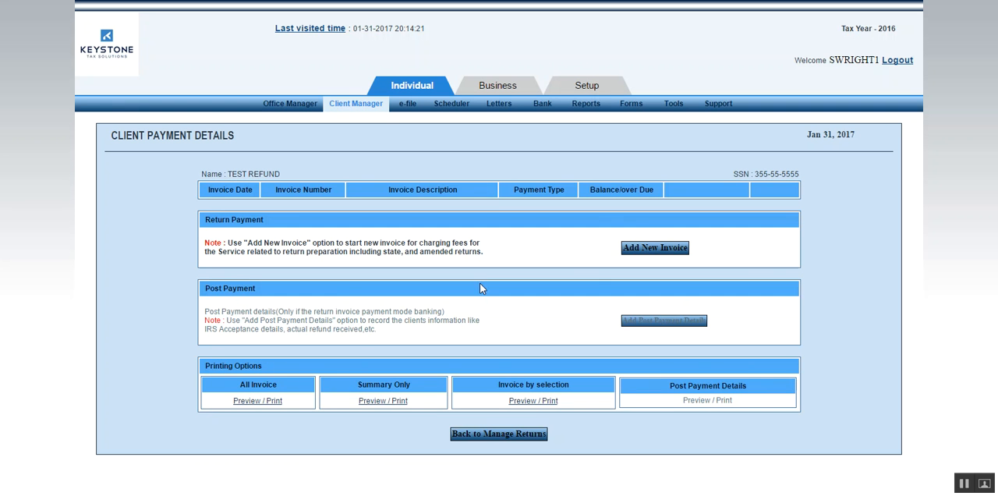
{"action": "left_click", "coordinate": [655, 248]}
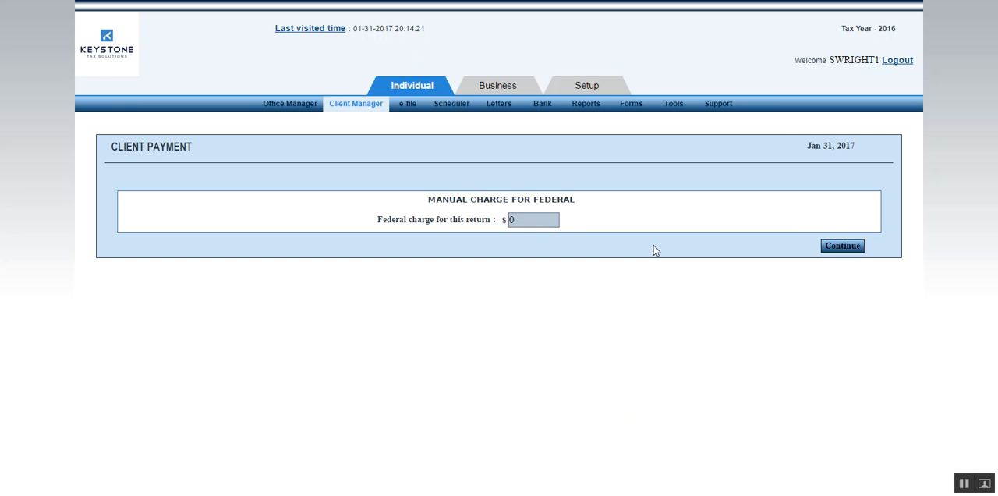
{"action": "left_click", "coordinate": [547, 222]}
{"action": "type", "text": "500"}
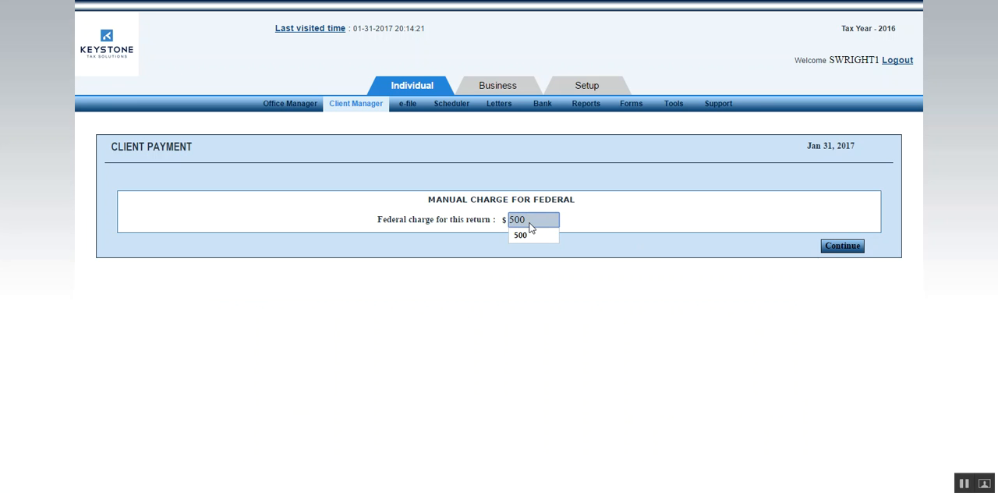
{"action": "key", "text": "Return"}
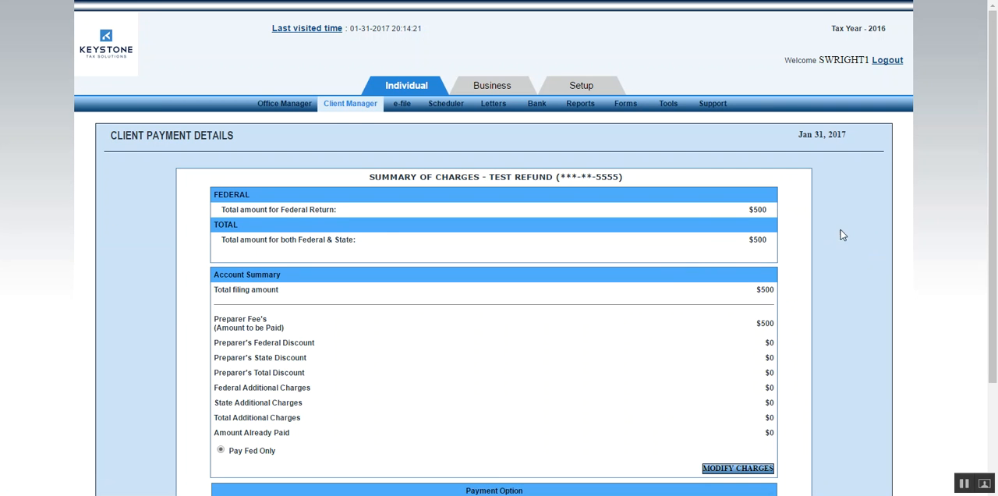
{"action": "scroll", "coordinate": [845, 232], "scroll_direction": "down", "scroll_amount": 3}
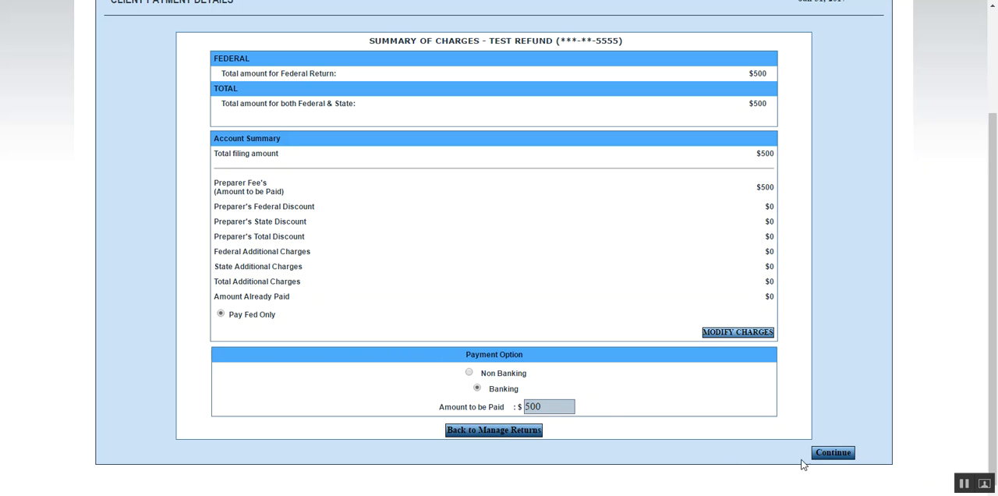
{"action": "left_click", "coordinate": [833, 453]}
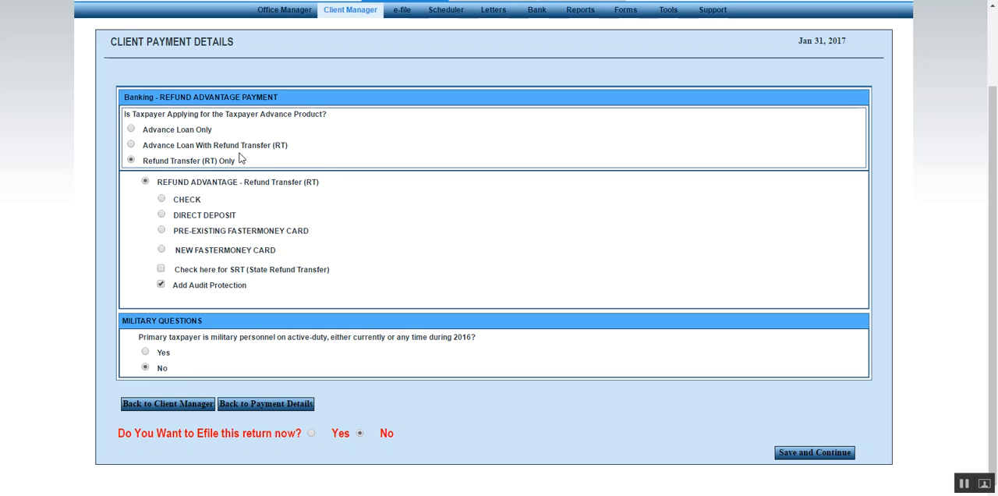
Select Advance Loan With Refund Transfer (RT) and set the refund advance loan amount to $1200.
{"action": "left_click", "coordinate": [131, 159]}
{"action": "left_click", "coordinate": [131, 145]}
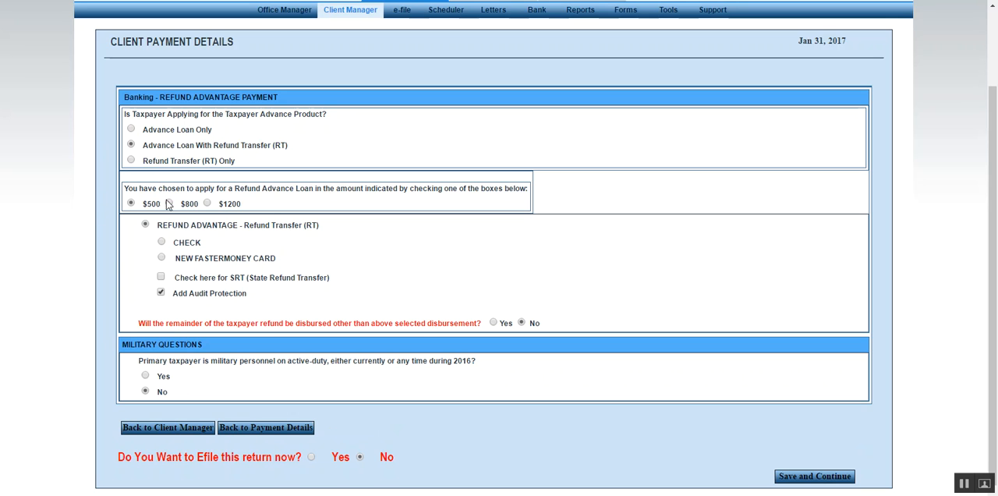
{"action": "left_click", "coordinate": [130, 202]}
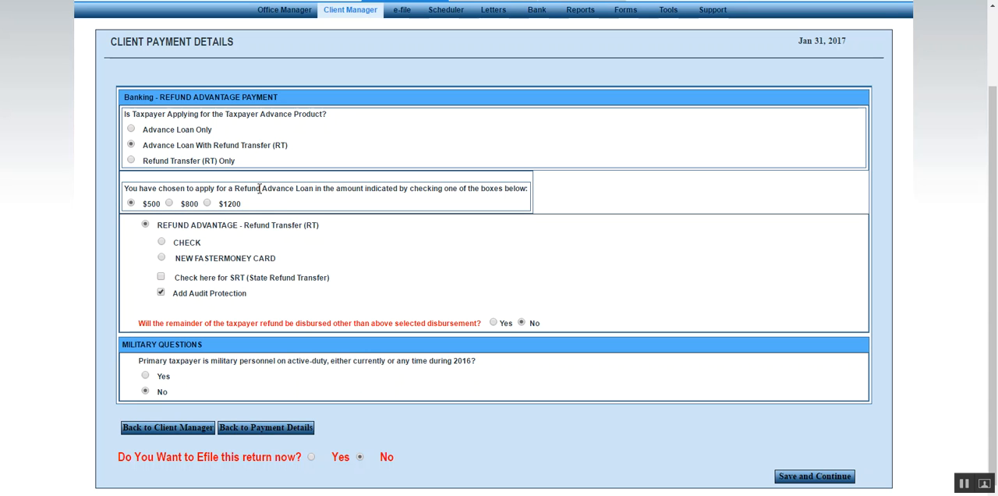
{"action": "left_click", "coordinate": [208, 205]}
Try the disbursement options under Refund Transfer (RT) Only, then return to Advance Loan With Refund Transfer (RT).
{"action": "left_click", "coordinate": [131, 161]}
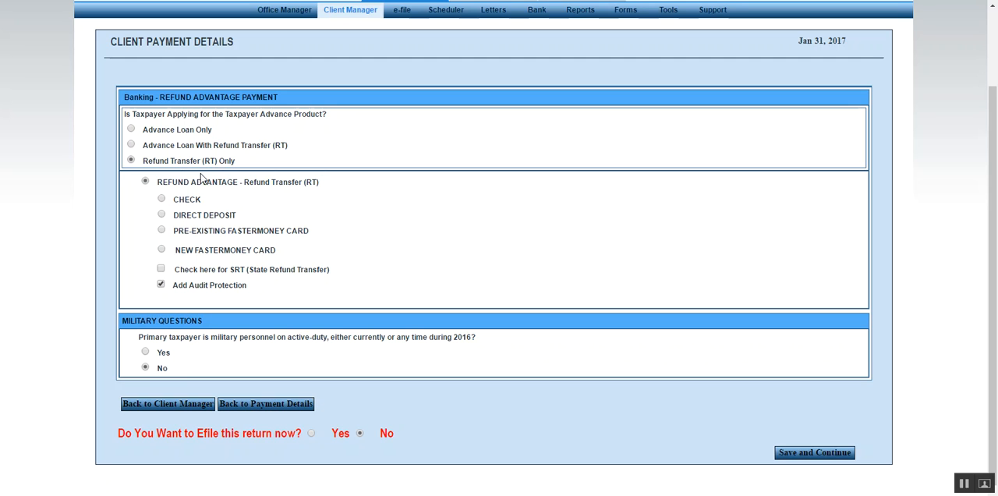
{"action": "left_click", "coordinate": [162, 200]}
{"action": "left_click", "coordinate": [163, 215]}
{"action": "left_click", "coordinate": [161, 231]}
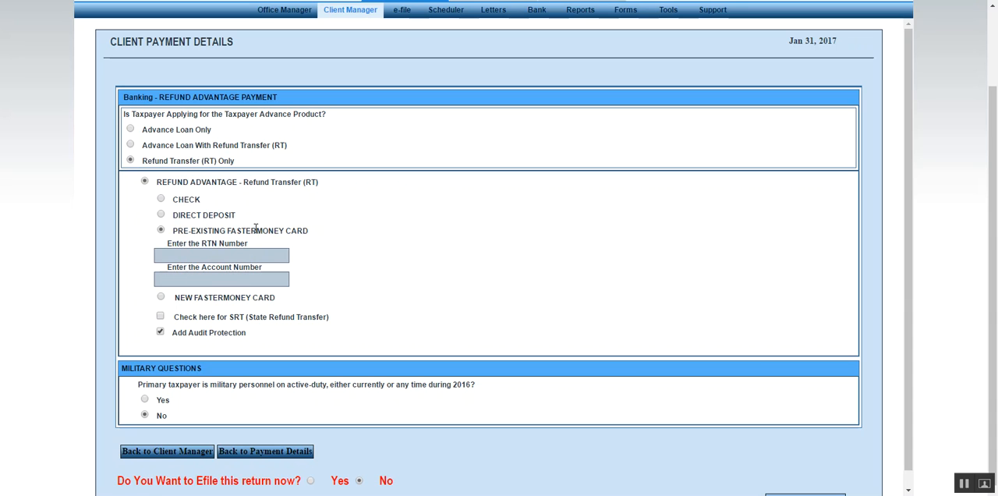
{"action": "left_click", "coordinate": [162, 298]}
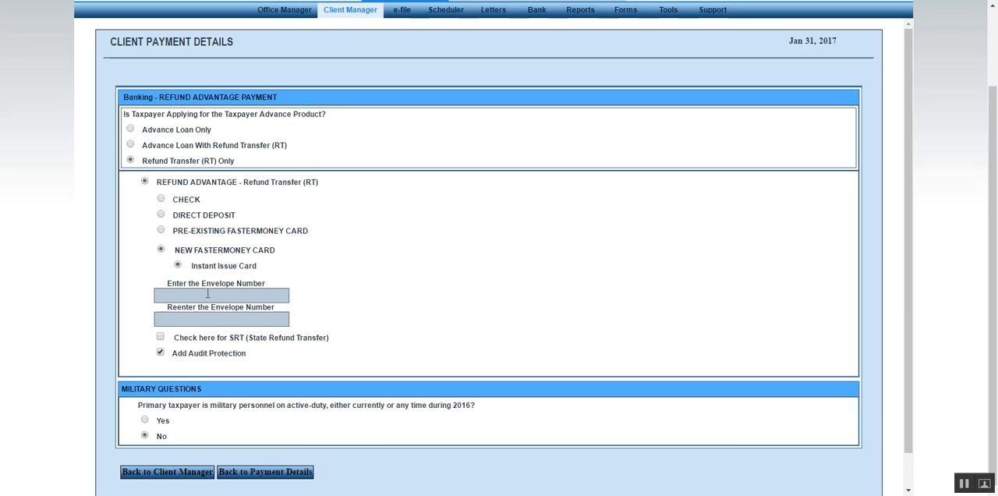
{"action": "left_click", "coordinate": [130, 145]}
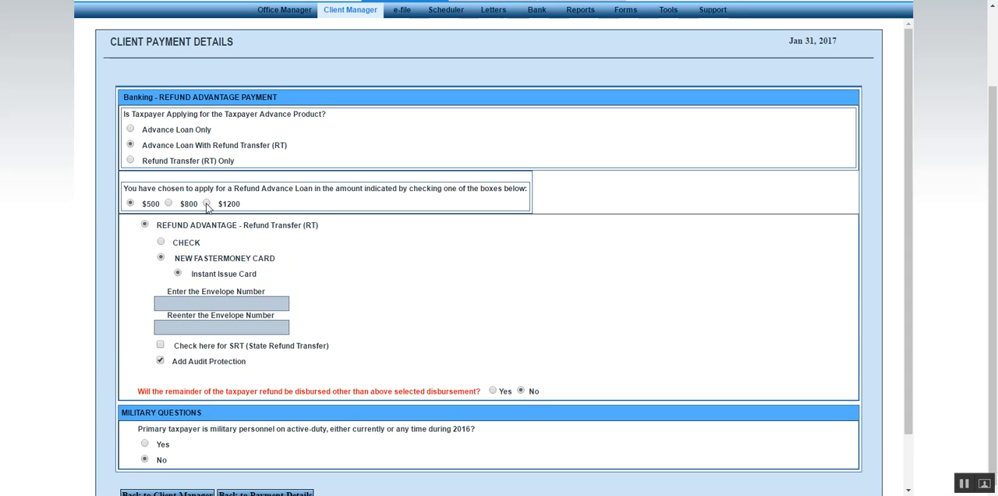
Try different disbursement combinations for the loan and the refund remainder, then choose Check with no separate remainder disbursement.
{"action": "left_click", "coordinate": [161, 242]}
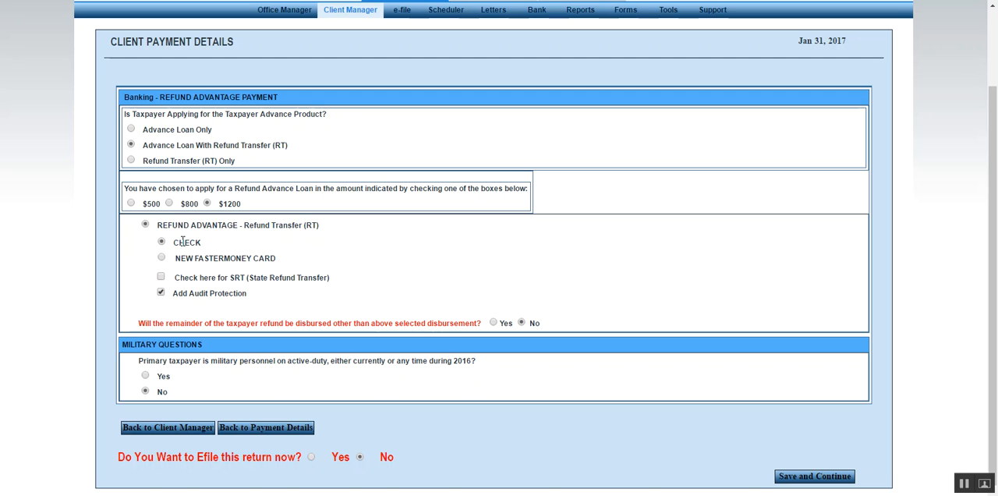
{"action": "left_click", "coordinate": [495, 324]}
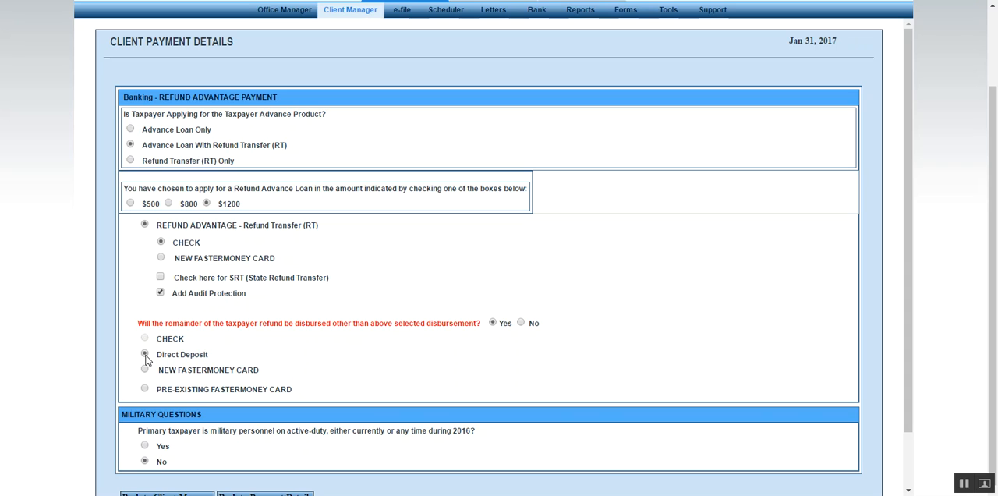
{"action": "left_click", "coordinate": [146, 354]}
{"action": "left_click", "coordinate": [145, 371]}
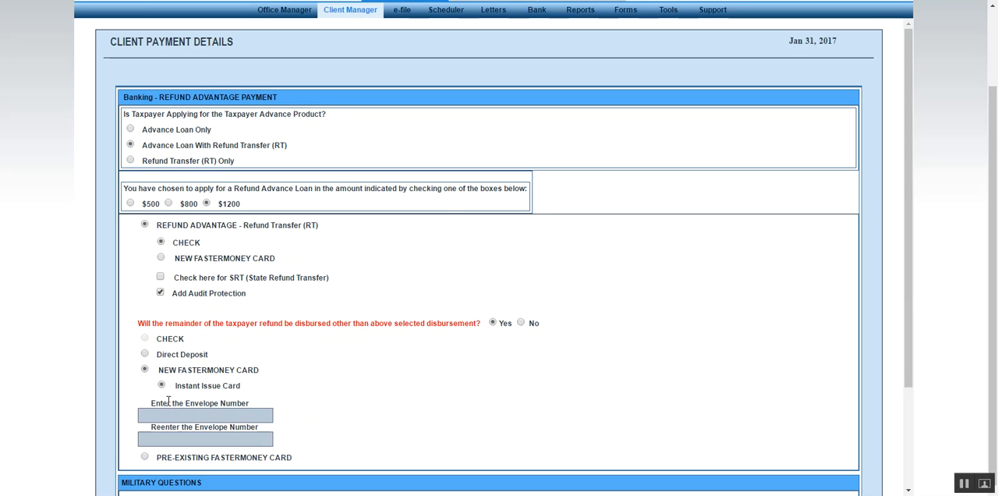
{"action": "left_click", "coordinate": [146, 355]}
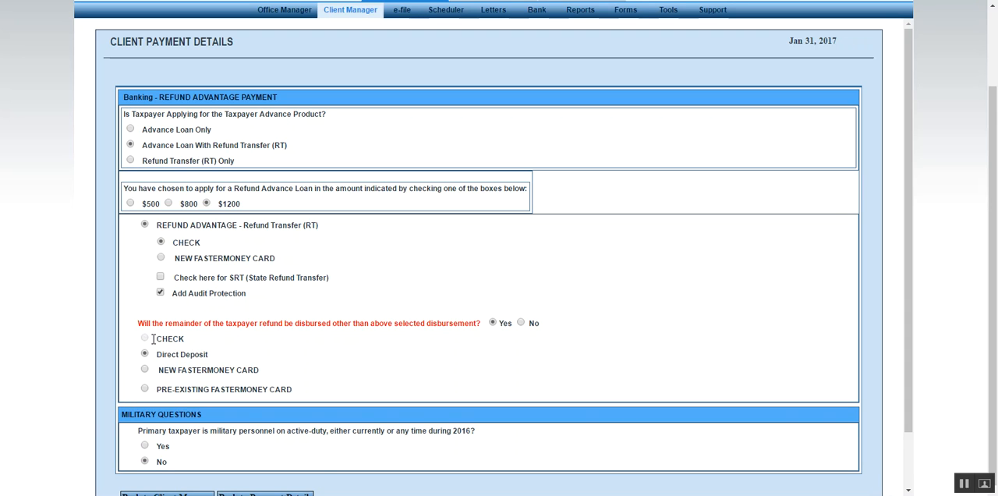
{"action": "left_click", "coordinate": [161, 257]}
{"action": "left_click", "coordinate": [145, 407]}
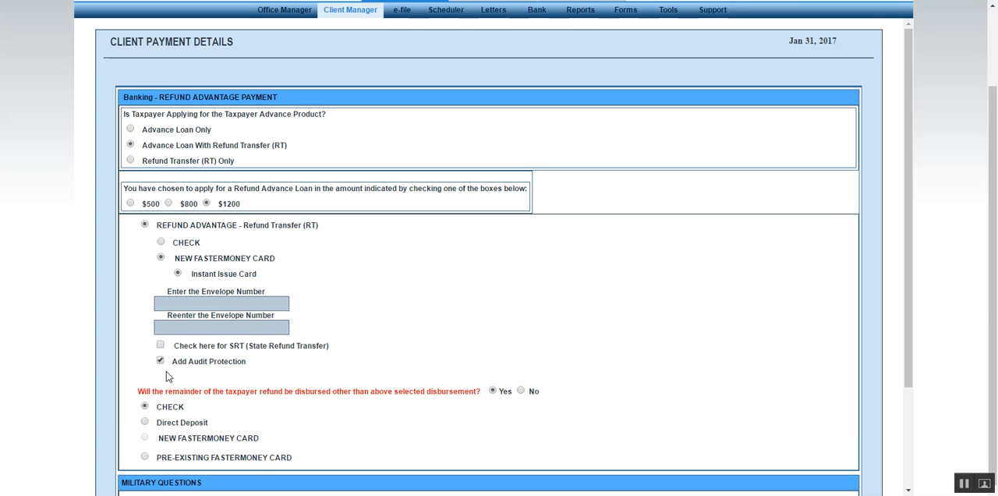
{"action": "left_click", "coordinate": [161, 242]}
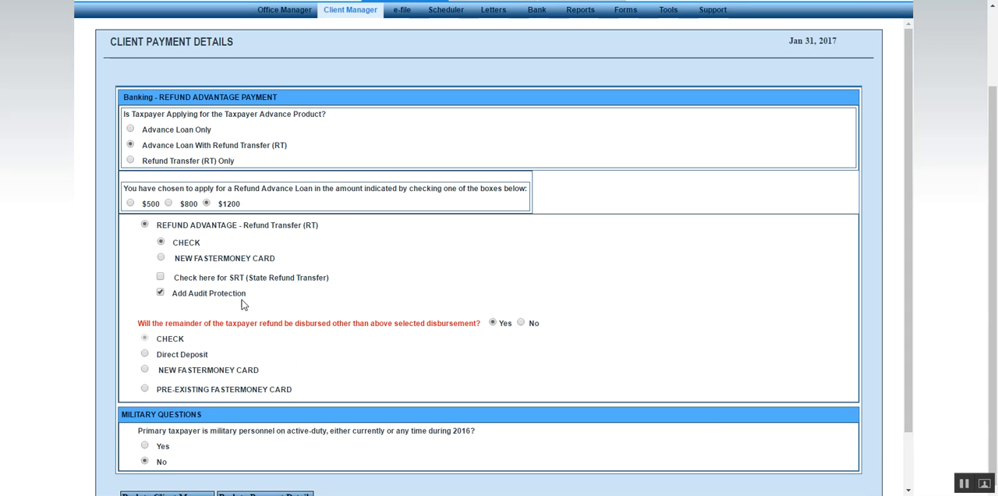
{"action": "left_click", "coordinate": [521, 323]}
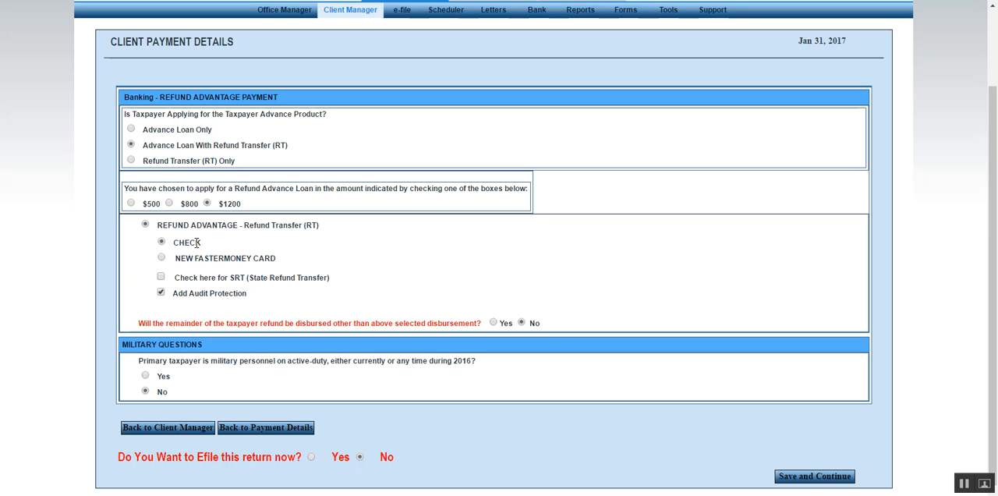
Choose Check disbursement without Audit Protection, and save the payment details with the option to e-file now set to Yes.
{"action": "left_click", "coordinate": [161, 258]}
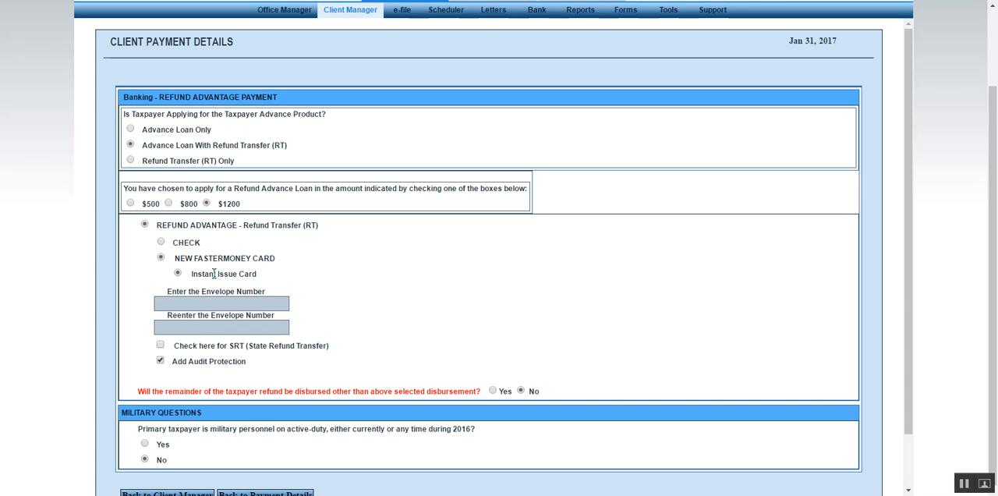
{"action": "left_click", "coordinate": [160, 243]}
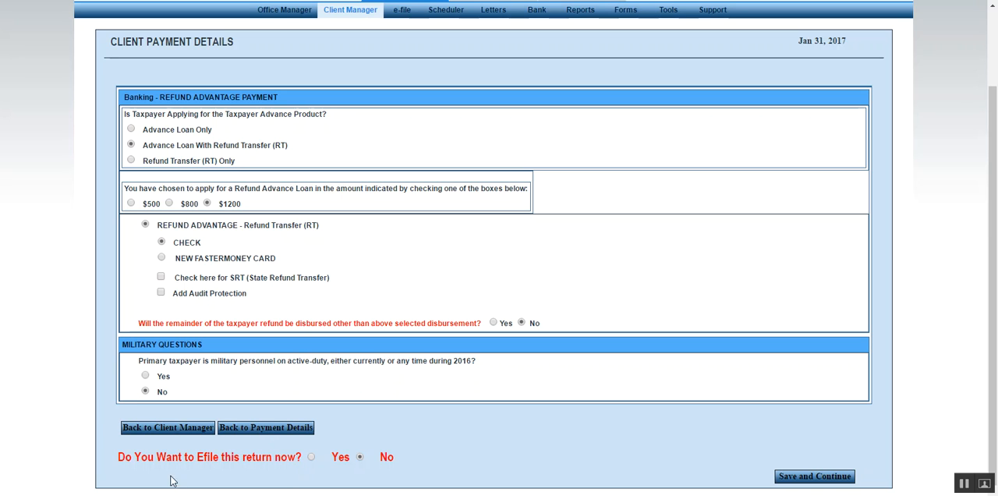
{"action": "left_click", "coordinate": [312, 458]}
{"action": "left_click", "coordinate": [805, 481]}
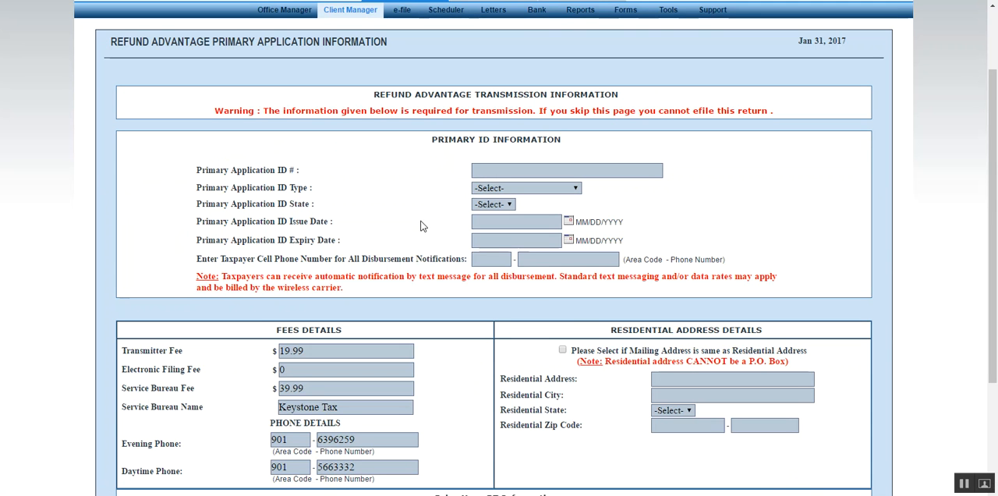
Enter the primary applicant's ID number, and set the ID type to Drivers License and the ID state to TN.
{"action": "left_click", "coordinate": [499, 174]}
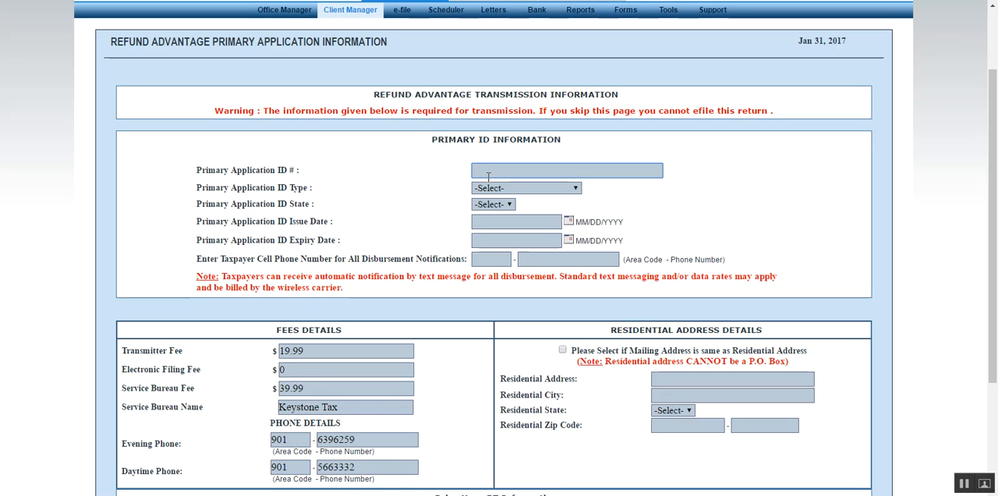
{"action": "type", "text": "10002222222"}
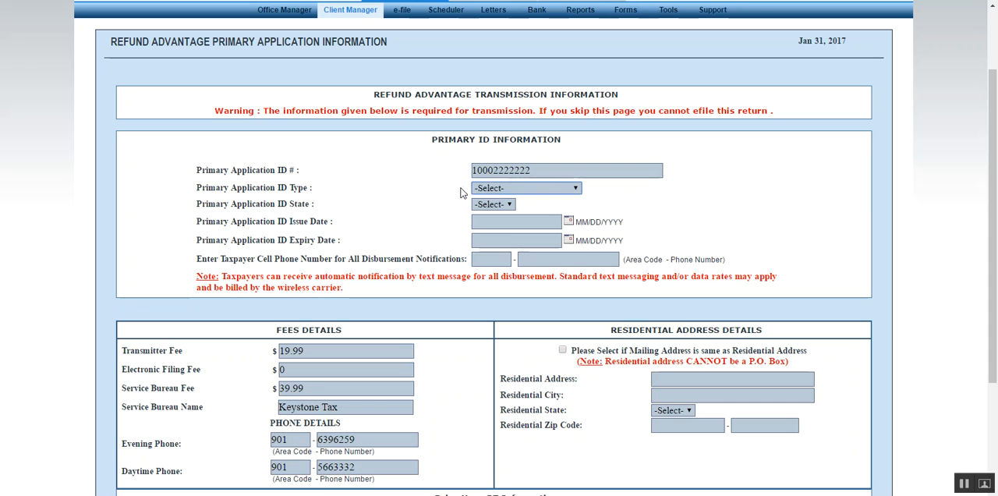
{"action": "left_click", "coordinate": [482, 189]}
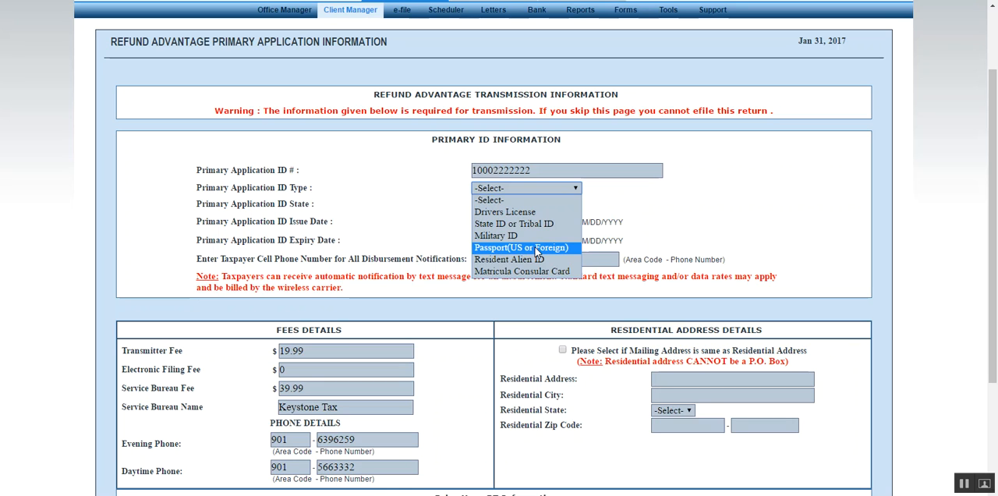
{"action": "left_click", "coordinate": [520, 211]}
{"action": "left_click", "coordinate": [505, 206]}
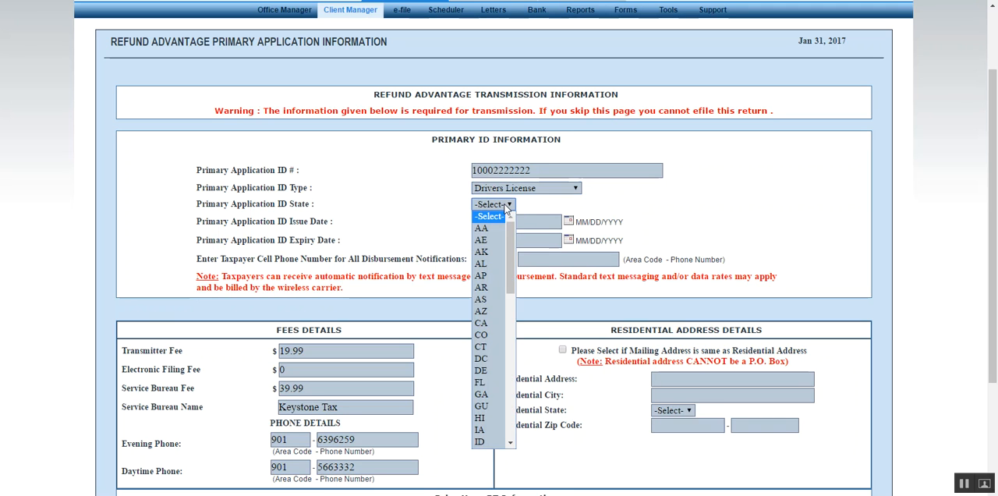
{"action": "key", "text": "t"}
{"action": "key", "text": "Return"}
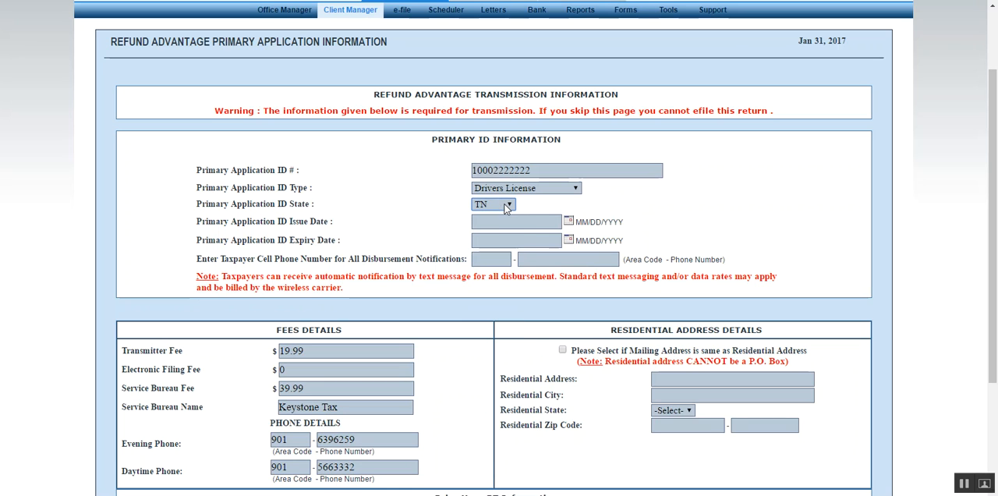
Set the primary application ID issue date to 03/20/2014 and the expiry date to 03/20/2020.
{"action": "left_click", "coordinate": [499, 225]}
{"action": "type", "text": "03/20/2014"}
{"action": "key", "text": "Tab"}
{"action": "type", "text": "03/20/2020"}
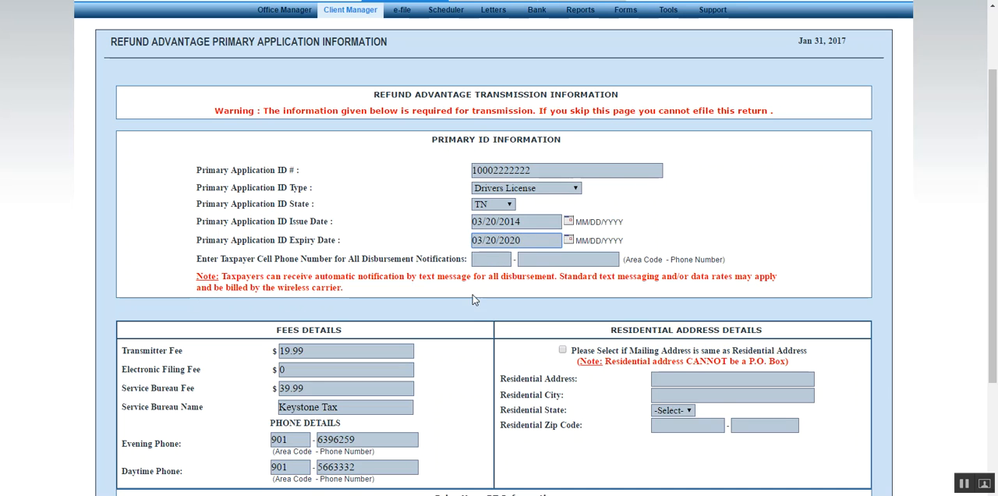
Mark the mailing address as the residential address, and save the application with both prior-year RT questions answered Yes.
{"action": "scroll", "coordinate": [459, 307], "scroll_direction": "down", "scroll_amount": 3}
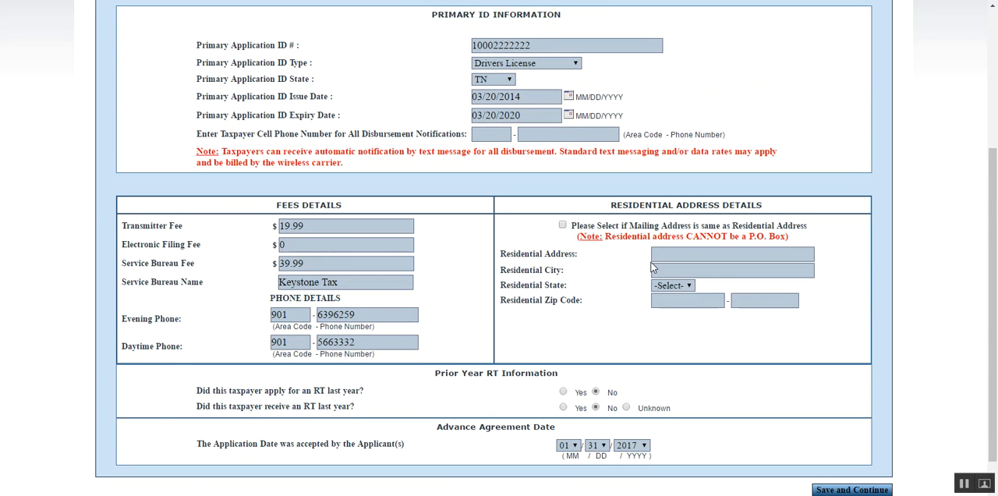
{"action": "left_click", "coordinate": [562, 225]}
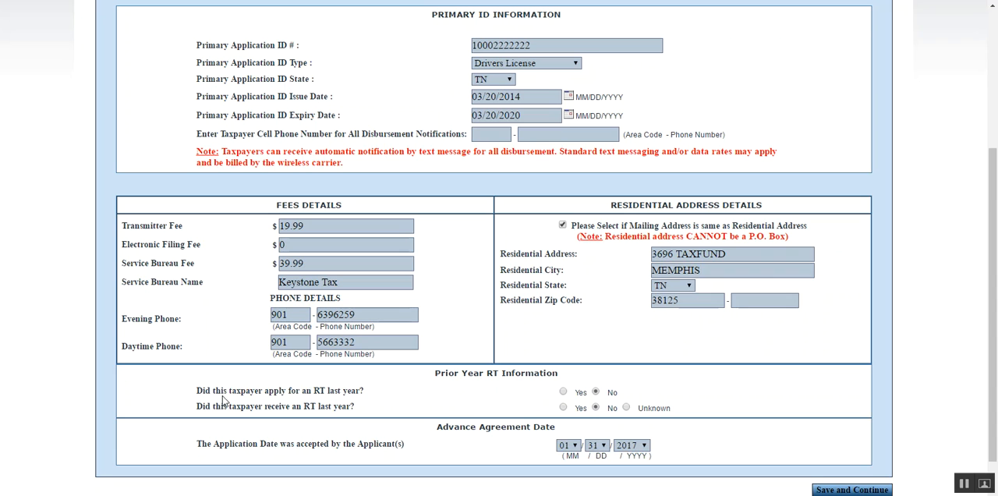
{"action": "left_click", "coordinate": [563, 392]}
{"action": "left_click", "coordinate": [563, 407]}
{"action": "scroll", "coordinate": [497, 389], "scroll_direction": "down", "scroll_amount": 1}
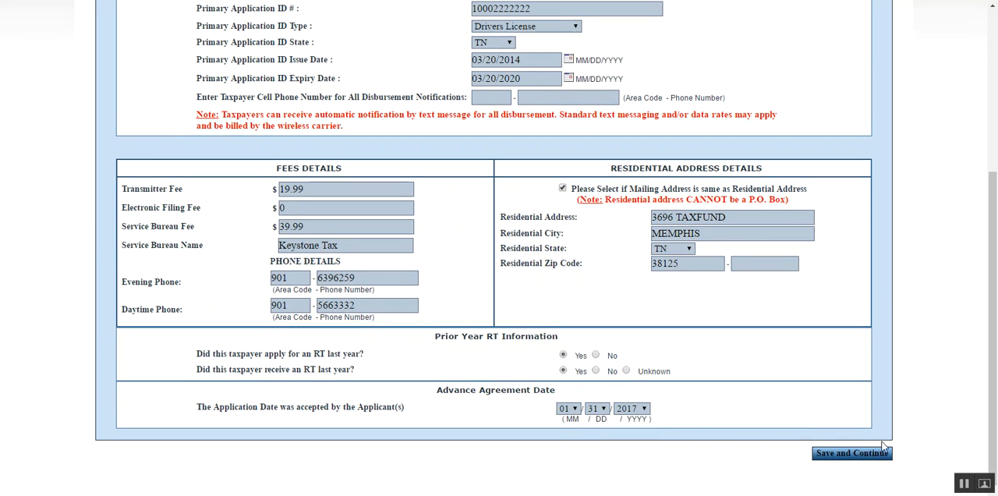
{"action": "left_click", "coordinate": [870, 458]}
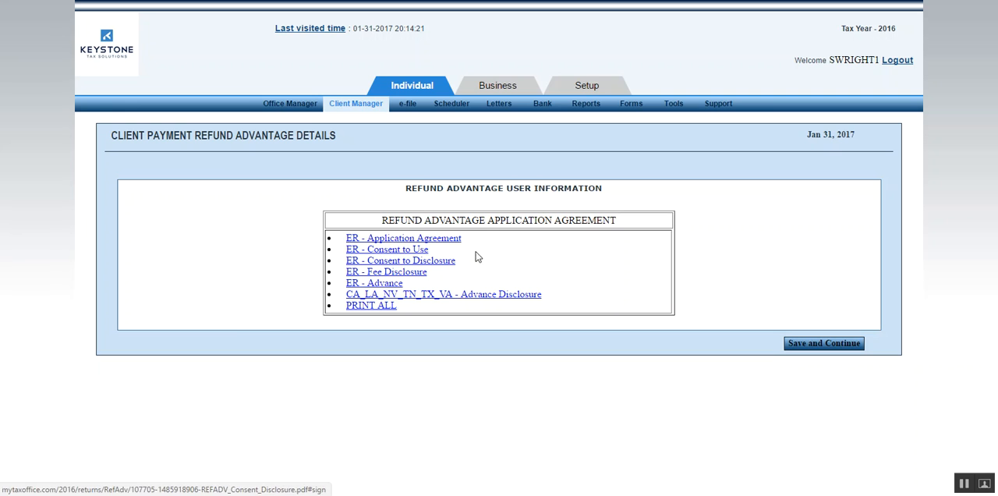
Examine the disclosures, authorized deductions and signature section of the ER - Application Agreement, and close the document.
{"action": "left_click", "coordinate": [406, 239]}
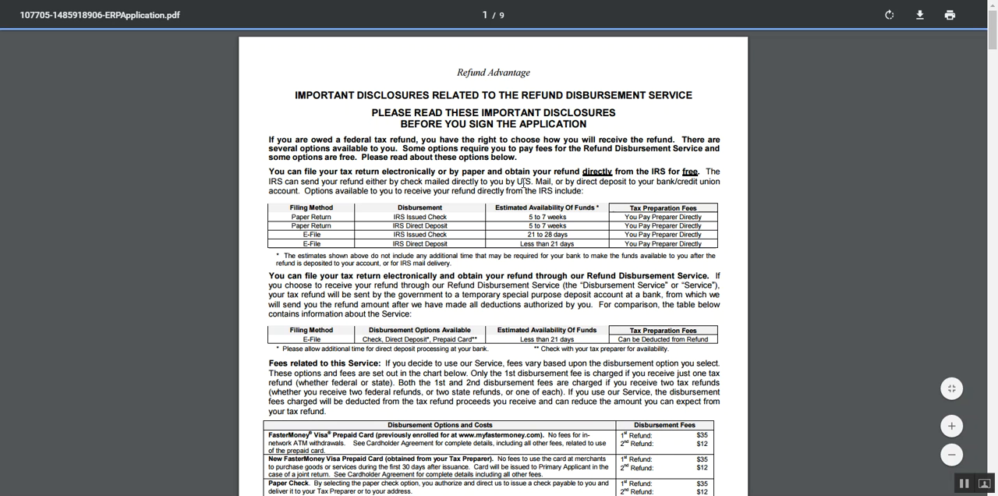
{"action": "scroll", "coordinate": [476, 216], "scroll_direction": "down", "scroll_amount": 2}
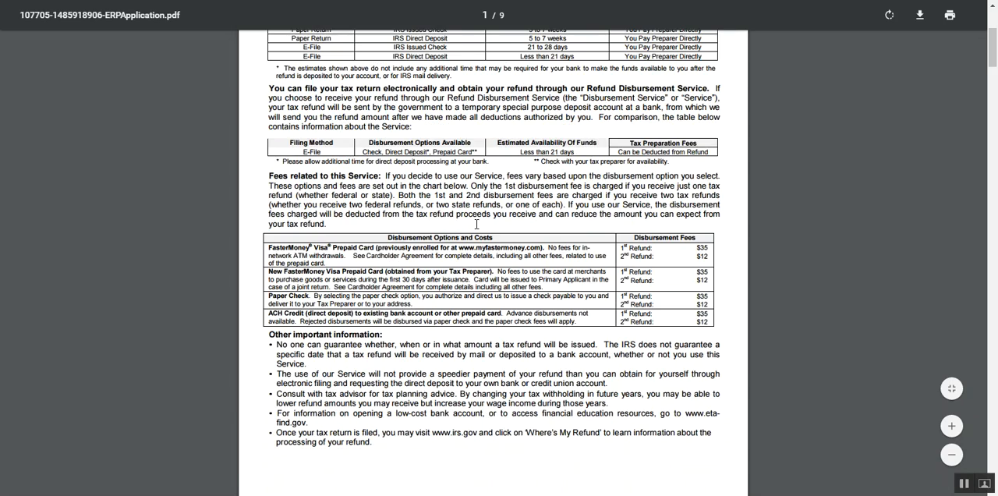
{"action": "scroll", "coordinate": [478, 223], "scroll_direction": "down", "scroll_amount": 5}
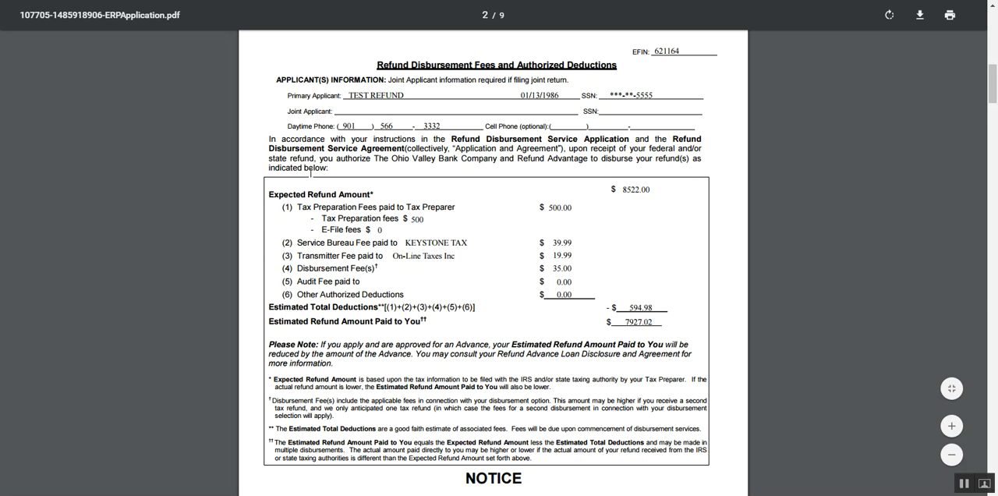
{"action": "scroll", "coordinate": [728, 237], "scroll_direction": "down", "scroll_amount": 3}
{"action": "scroll", "coordinate": [397, 430], "scroll_direction": "down", "scroll_amount": 9}
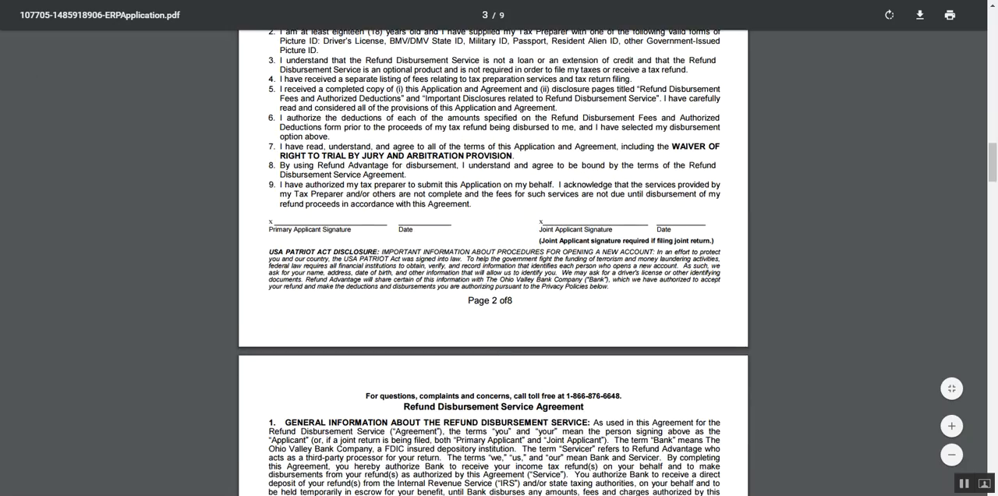
{"action": "key", "text": "ctrl+w"}
Look through the ER - Consent to Use document and open ER - Consent to Disclosure, closing each one.
{"action": "left_click", "coordinate": [378, 250]}
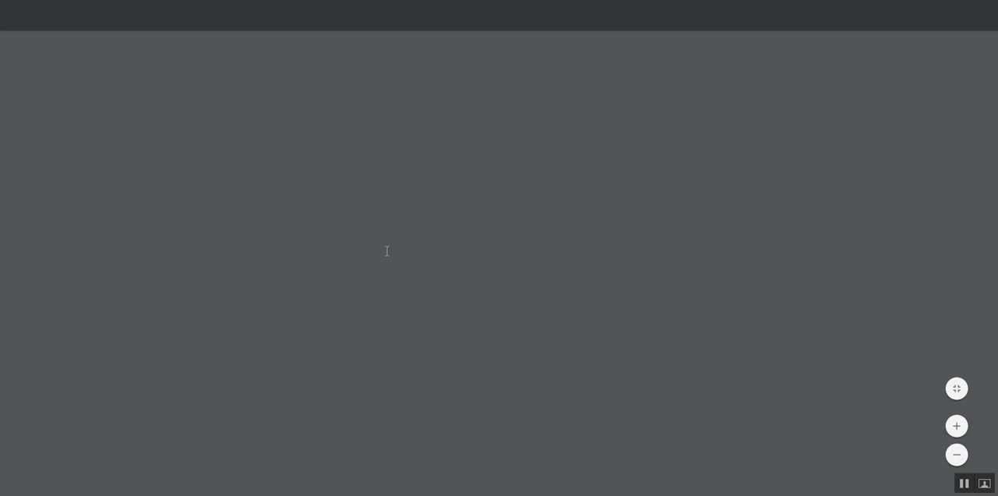
{"action": "scroll", "coordinate": [457, 305], "scroll_direction": "down", "scroll_amount": 5}
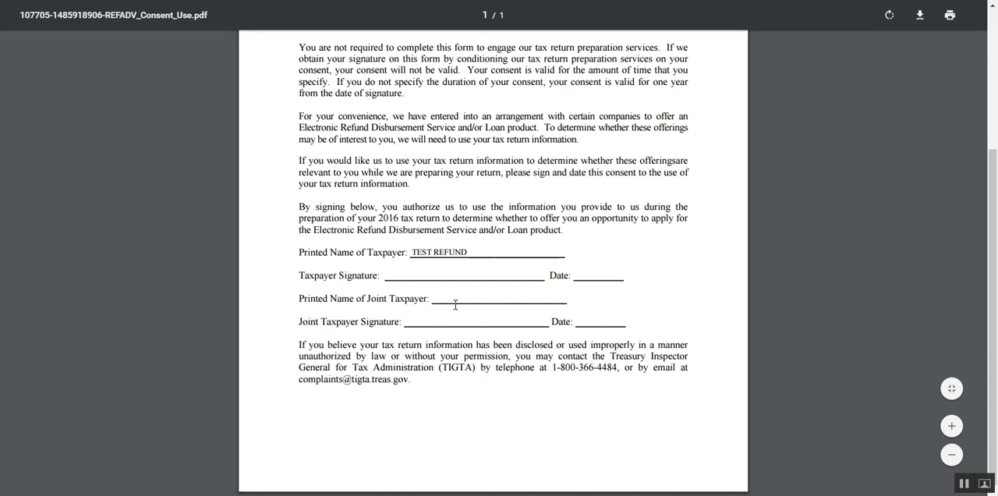
{"action": "key", "text": "ctrl+w"}
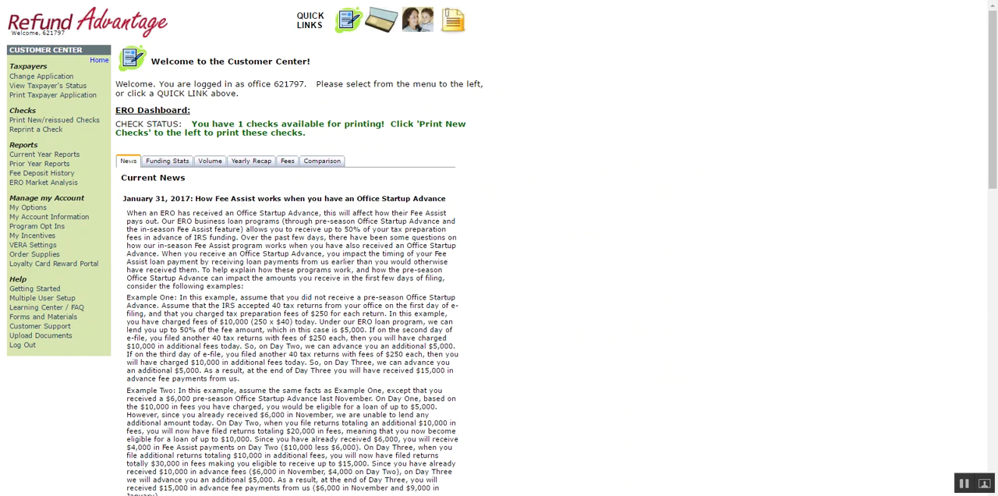
{"action": "key", "text": "ctrl+w"}
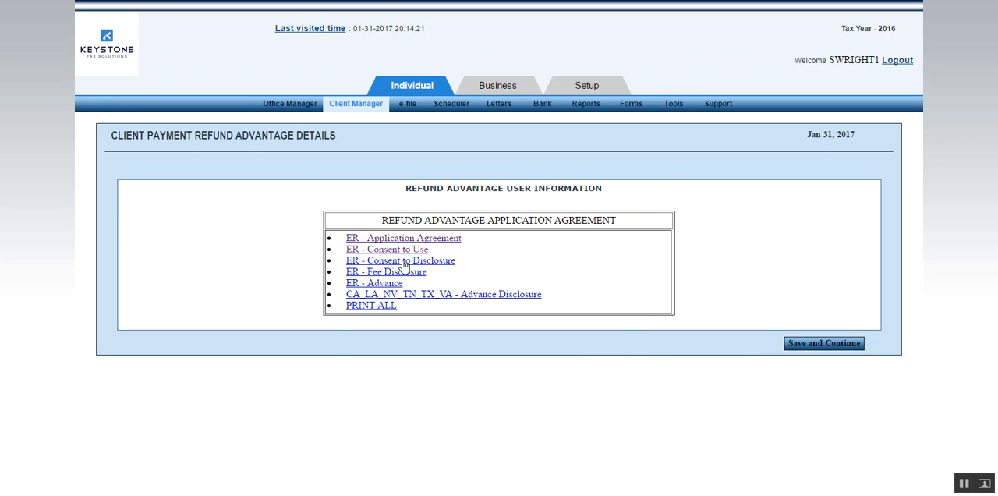
{"action": "left_click", "coordinate": [404, 263]}
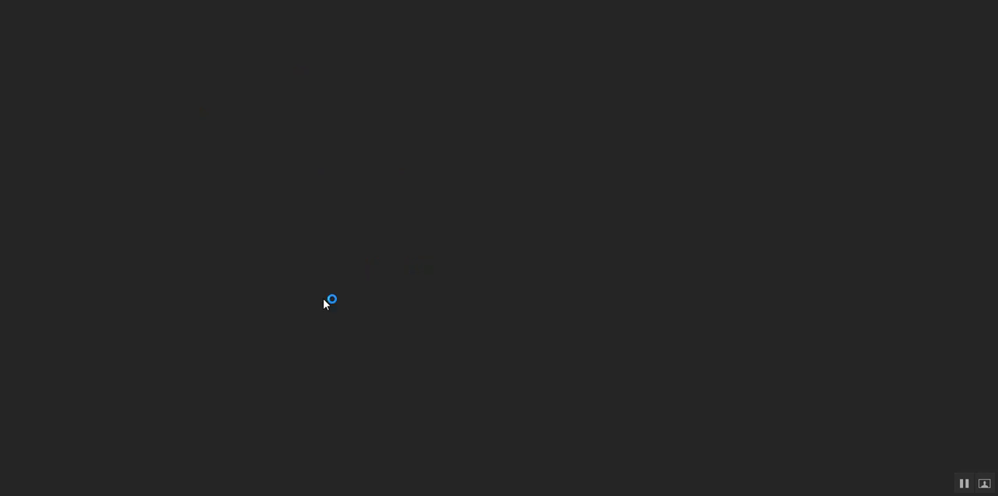
{"action": "key", "text": "ctrl+w"}
Review the refund and fee amounts in the ER - Fee Disclosure, and save and continue from the Refund Advantage agreement page.
{"action": "left_click", "coordinate": [373, 272]}
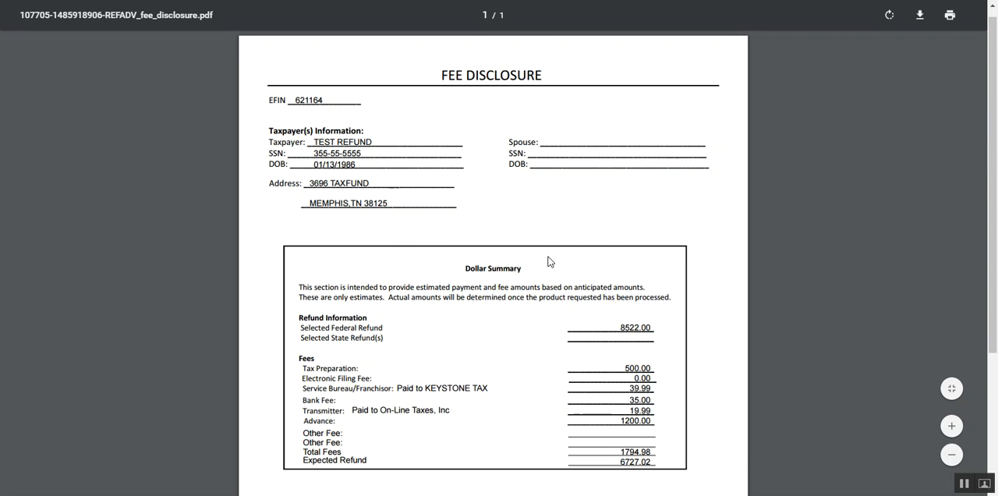
{"action": "scroll", "coordinate": [548, 261], "scroll_direction": "down", "scroll_amount": 5}
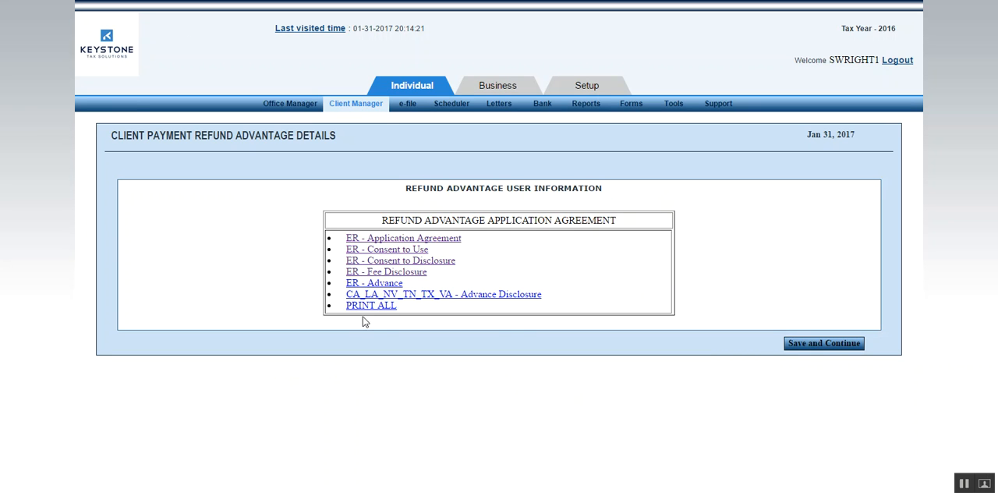
{"action": "left_click", "coordinate": [854, 344]}
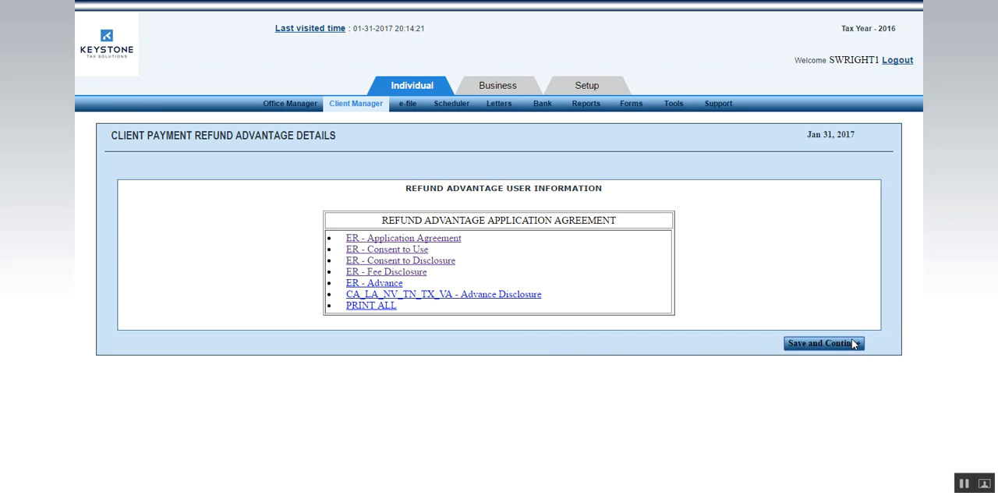
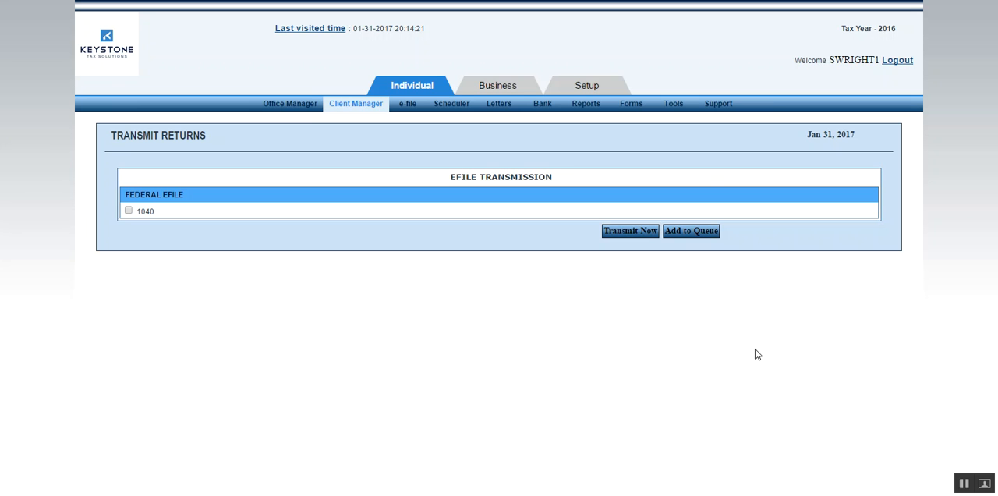
Select the federal 1040 for e-filing and add it to the transmission queue.
{"action": "left_click", "coordinate": [130, 211]}
{"action": "left_click", "coordinate": [693, 231]}
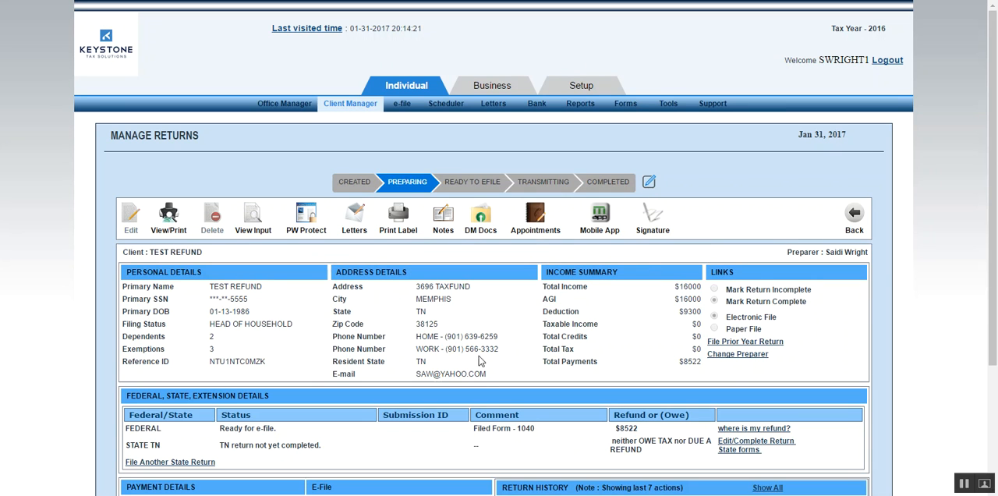
Draw the primary taxpayer's signature for the federal, state, bank product and EIC forms, save it, and close the signature pad.
{"action": "left_click", "coordinate": [660, 225]}
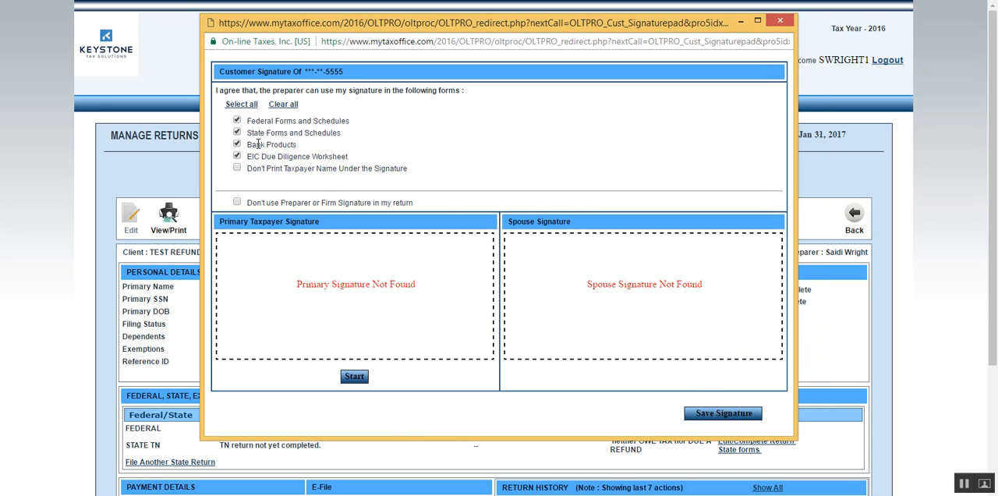
{"action": "left_click", "coordinate": [349, 376]}
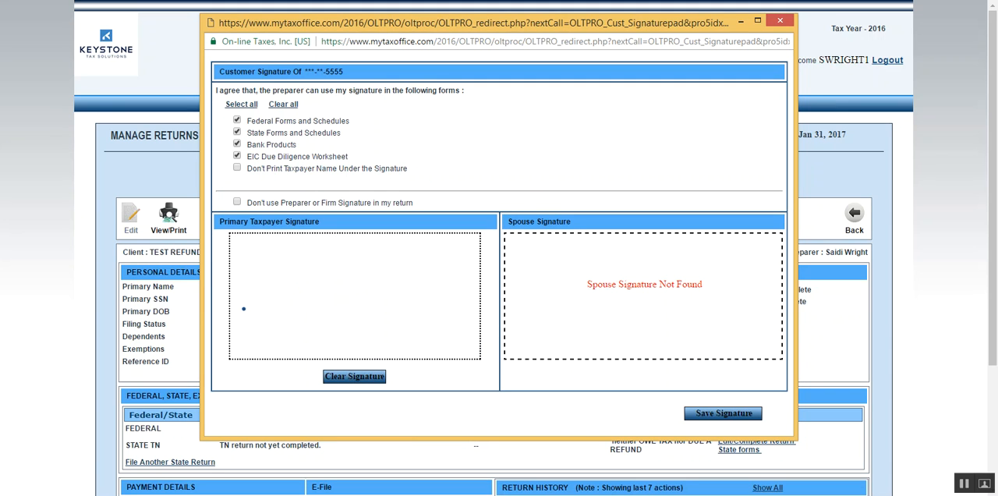
{"action": "mouse_move", "coordinate": [244, 317]}
{"action": "left_mouse_down"}
{"action": "mouse_move", "coordinate": [261, 285]}
{"action": "mouse_move", "coordinate": [323, 308]}
{"action": "mouse_move", "coordinate": [234, 339]}
{"action": "mouse_move", "coordinate": [299, 310]}
{"action": "mouse_move", "coordinate": [355, 312]}
{"action": "mouse_move", "coordinate": [421, 297]}
{"action": "left_mouse_up"}
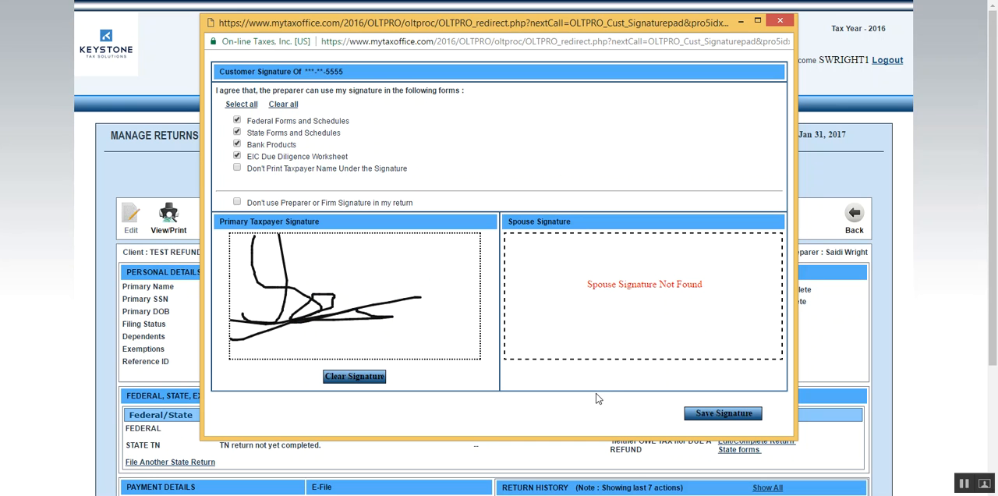
{"action": "left_click", "coordinate": [718, 413]}
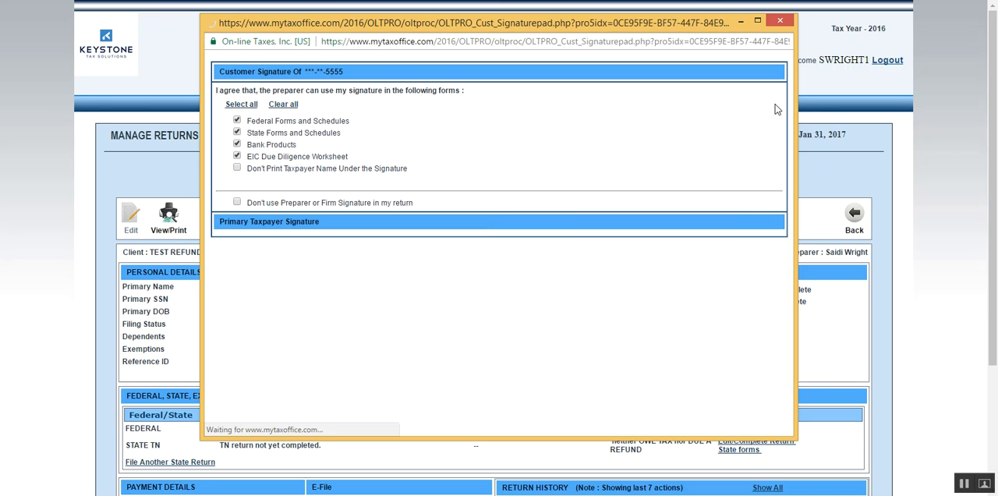
{"action": "left_click", "coordinate": [780, 21]}
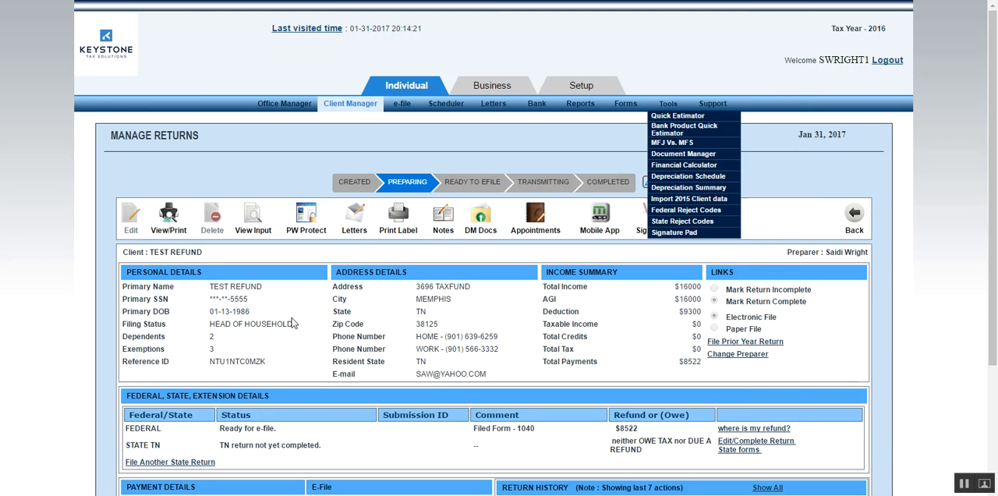
Open the return's view and print page in a maximized window with Customer Copy selected.
{"action": "left_click", "coordinate": [169, 222]}
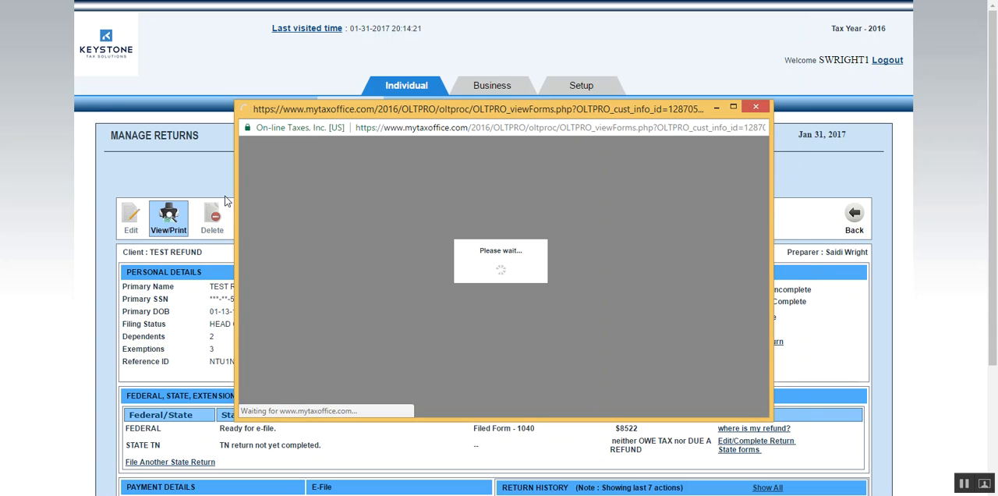
{"action": "left_click", "coordinate": [731, 113]}
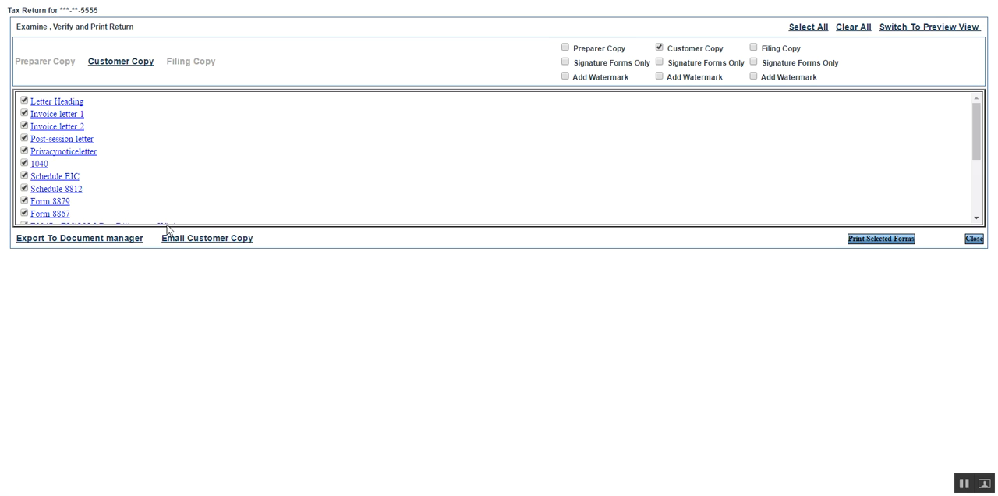
{"action": "left_click", "coordinate": [660, 48]}
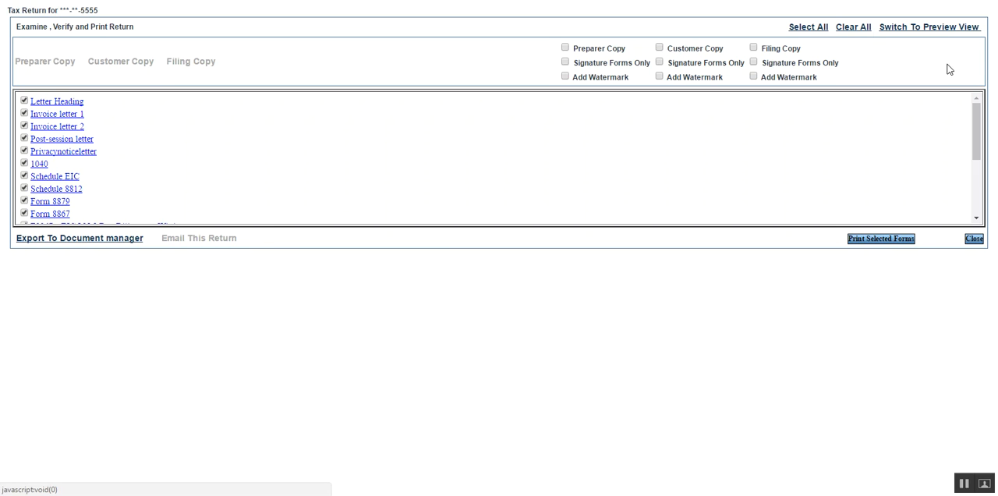
{"action": "left_click", "coordinate": [661, 48]}
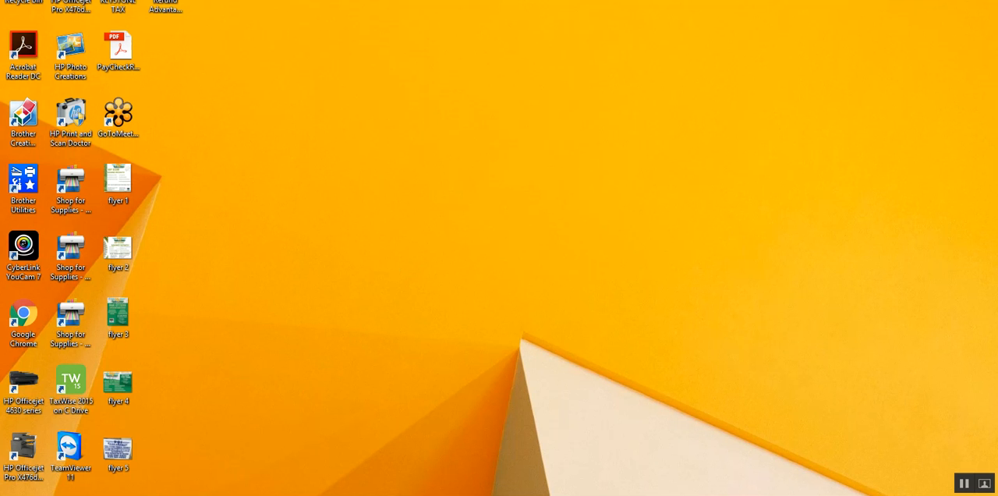
{"action": "mouse_move", "coordinate": [167, 494]}
{"action": "left_click", "coordinate": [216, 433]}
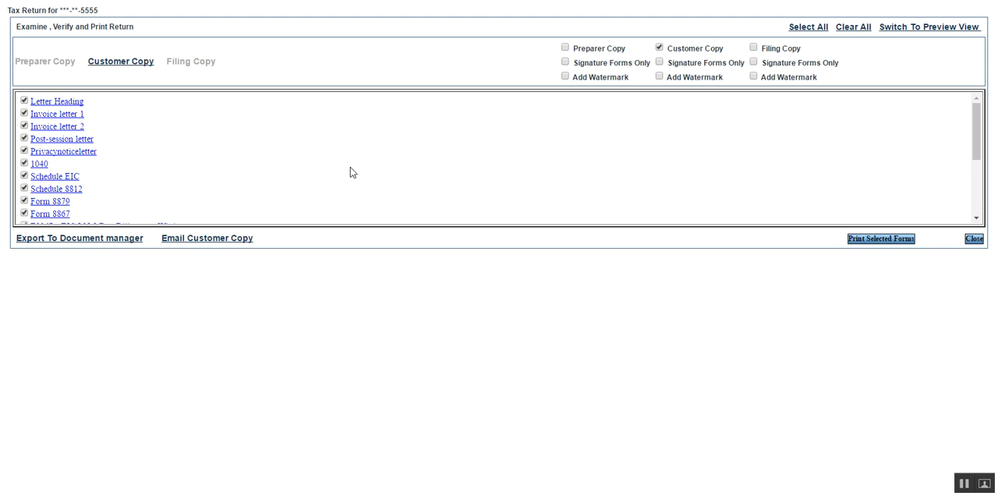
E-mail the customer copy of the return to the client's e-mail address on file.
{"action": "scroll", "coordinate": [353, 170], "scroll_direction": "down", "scroll_amount": 10}
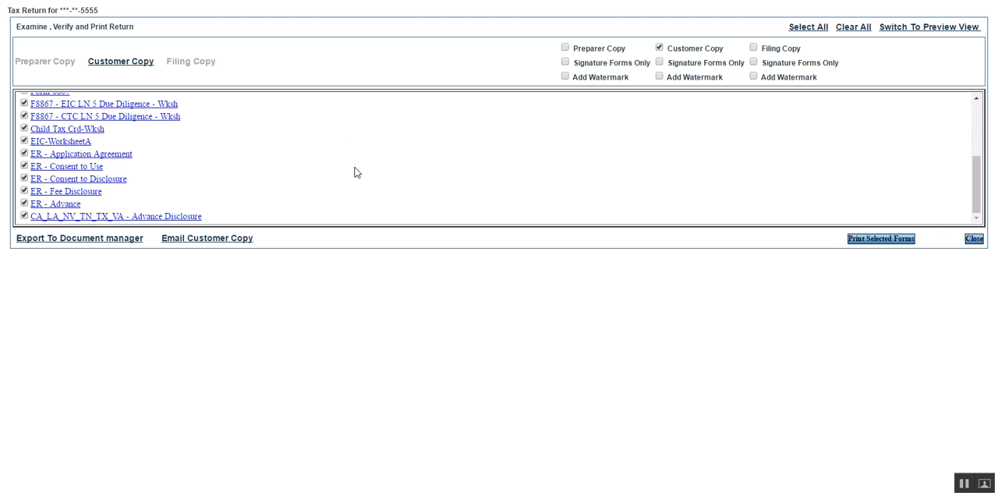
{"action": "left_click", "coordinate": [227, 239]}
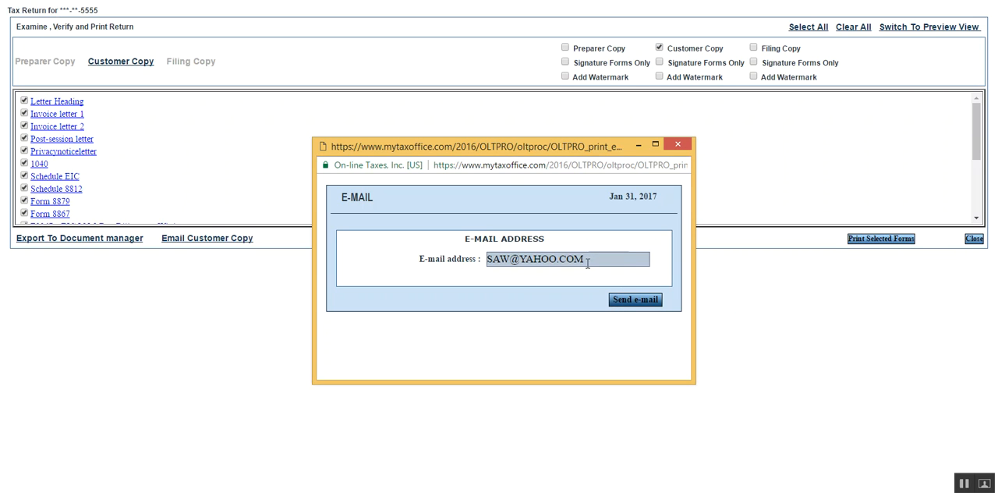
{"action": "left_click", "coordinate": [619, 302]}
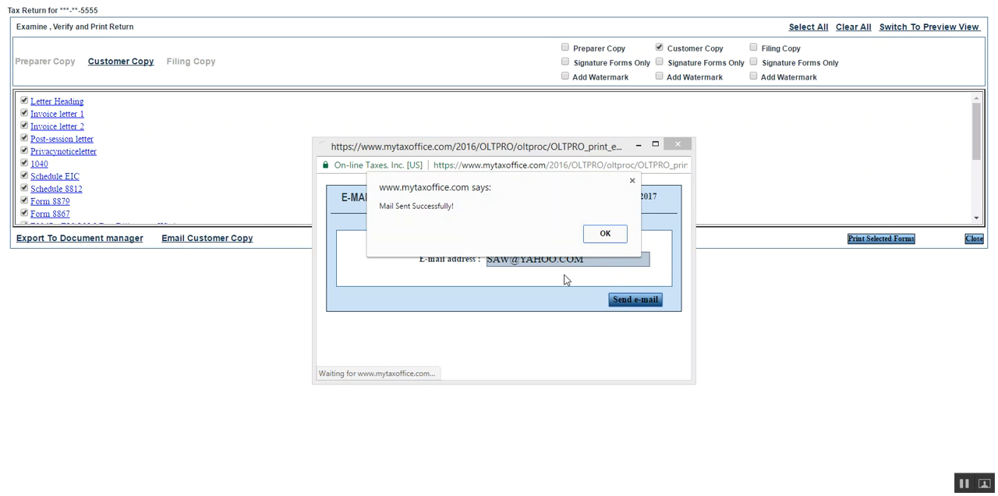
{"action": "left_click", "coordinate": [599, 233]}
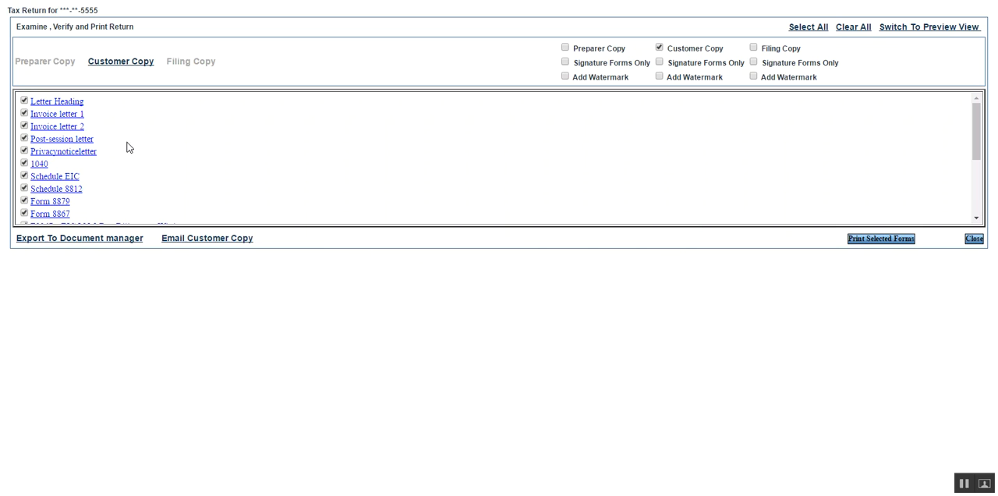
Exclude the Letter Heading, Invoice letter 1, Invoice letter 2, Post-session letter and Privacynoticeletter from the forms selected for printing.
{"action": "left_click", "coordinate": [24, 101]}
{"action": "left_click", "coordinate": [24, 113]}
{"action": "left_click", "coordinate": [24, 126]}
{"action": "left_click", "coordinate": [24, 138]}
{"action": "left_click", "coordinate": [24, 175]}
{"action": "scroll", "coordinate": [47, 187], "scroll_direction": "down", "scroll_amount": 3}
{"action": "scroll", "coordinate": [52, 176], "scroll_direction": "up", "scroll_amount": 5}
{"action": "scroll", "coordinate": [120, 161], "scroll_direction": "down", "scroll_amount": 1}
{"action": "scroll", "coordinate": [109, 165], "scroll_direction": "down", "scroll_amount": 2}
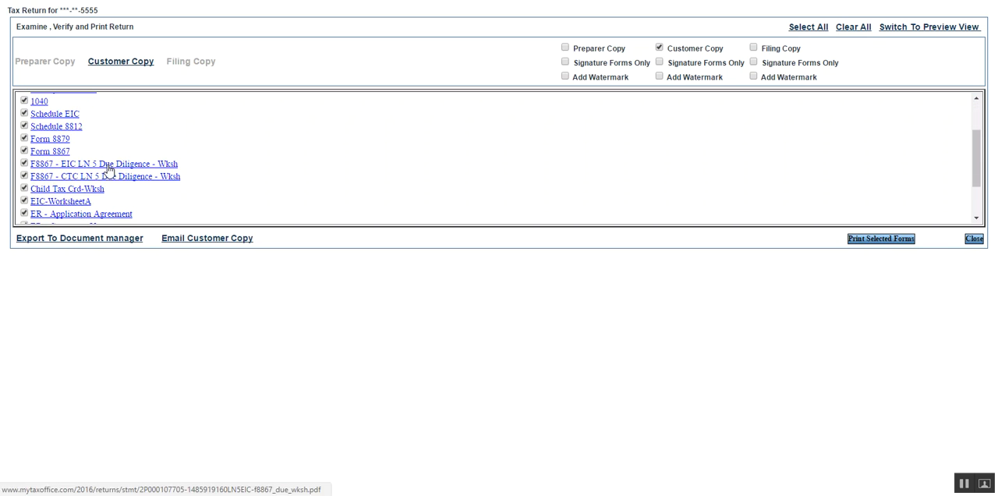
{"action": "scroll", "coordinate": [105, 168], "scroll_direction": "down", "scroll_amount": 2}
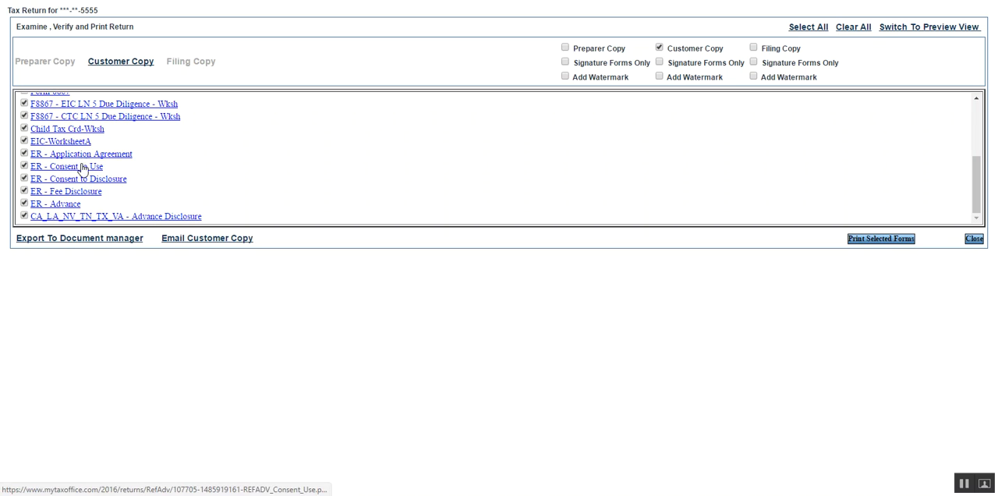
{"action": "scroll", "coordinate": [81, 166], "scroll_direction": "up", "scroll_amount": 5}
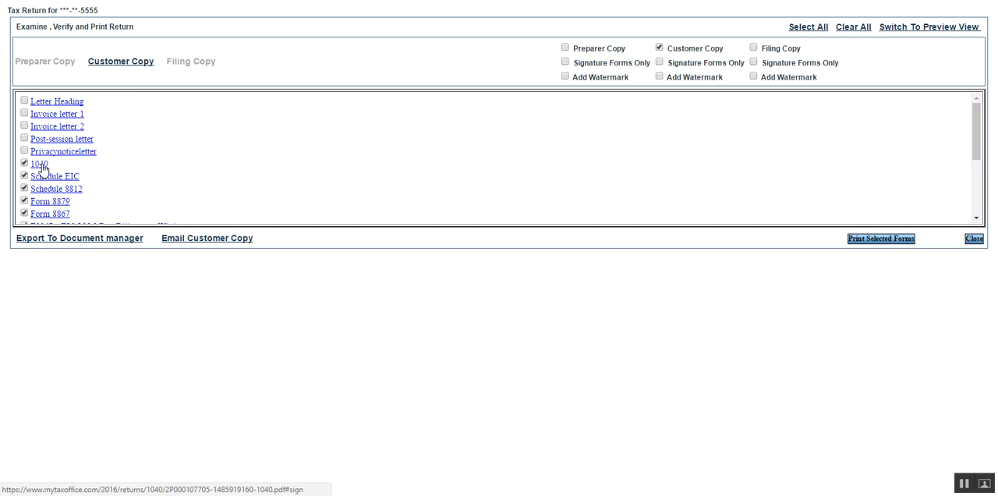
Examine both pages of the completed Form 1040, including the refund lines and signature section, and return to the forms list.
{"action": "left_click", "coordinate": [41, 164]}
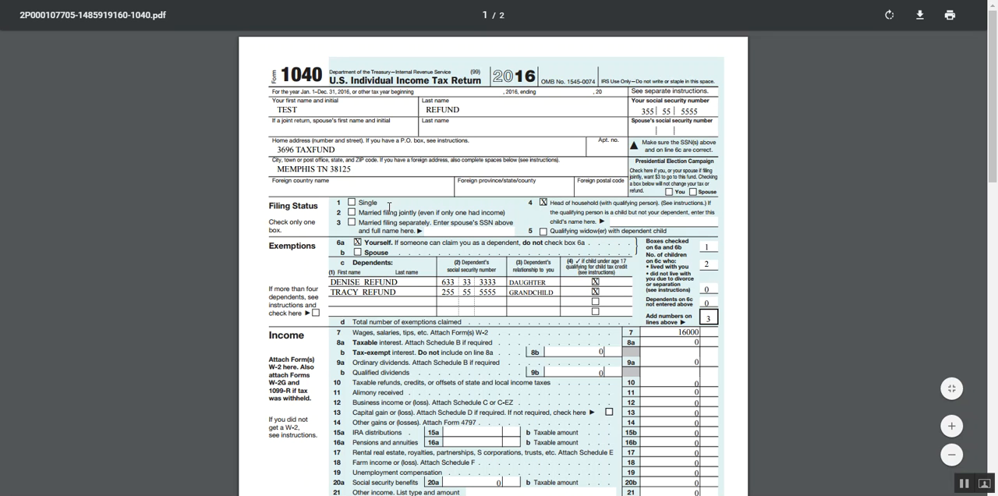
{"action": "scroll", "coordinate": [389, 206], "scroll_direction": "down", "scroll_amount": 10}
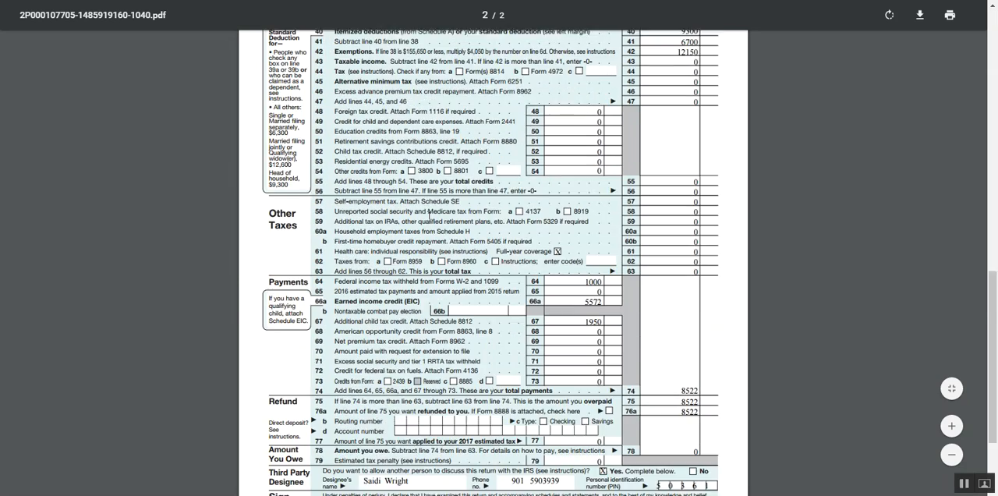
{"action": "scroll", "coordinate": [429, 214], "scroll_direction": "down", "scroll_amount": 3}
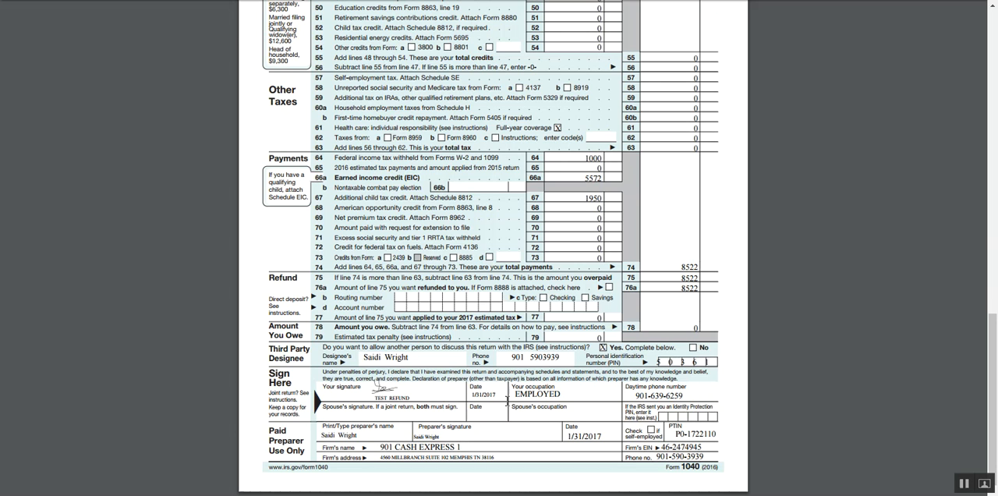
{"action": "scroll", "coordinate": [398, 379], "scroll_direction": "up", "scroll_amount": 6}
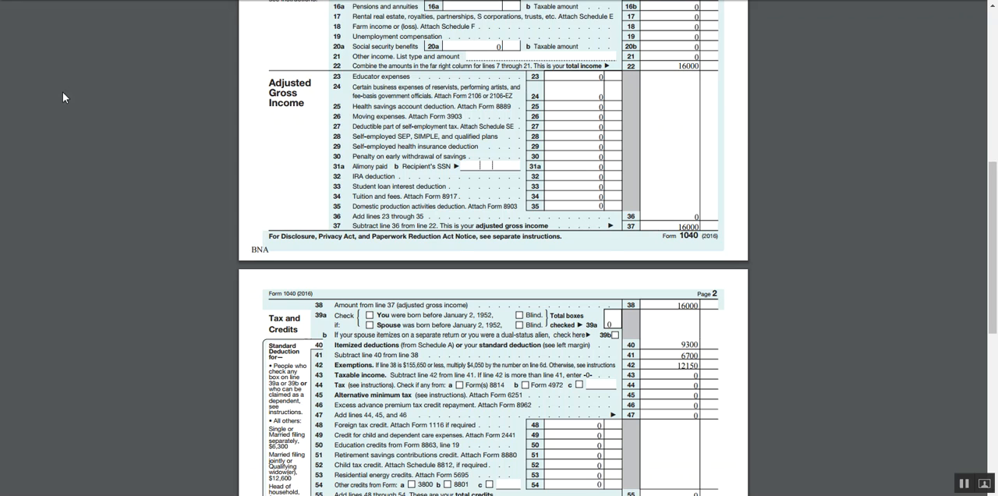
{"action": "key", "text": "alt+Tab"}
{"action": "key", "text": "Tab"}
{"action": "key", "text": "Tab"}
{"action": "key", "text": "Tab"}
{"action": "key", "text": "Tab"}
{"action": "key", "text": "Tab"}
{"action": "key", "text": "Tab"}
{"action": "key", "text": "Tab"}
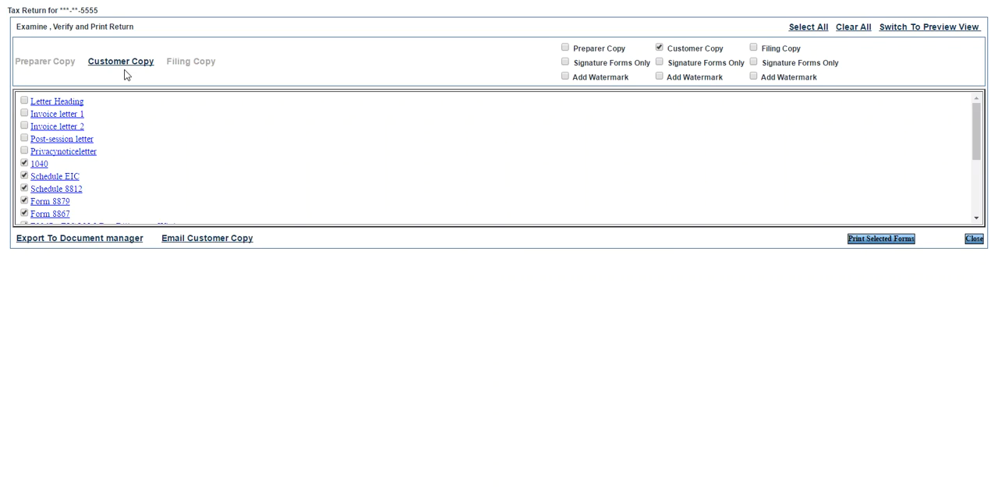
Examine the authorized deductions, disbursement option and applicant signature in the ER - Application Agreement.
{"action": "scroll", "coordinate": [104, 162], "scroll_direction": "down", "scroll_amount": 3}
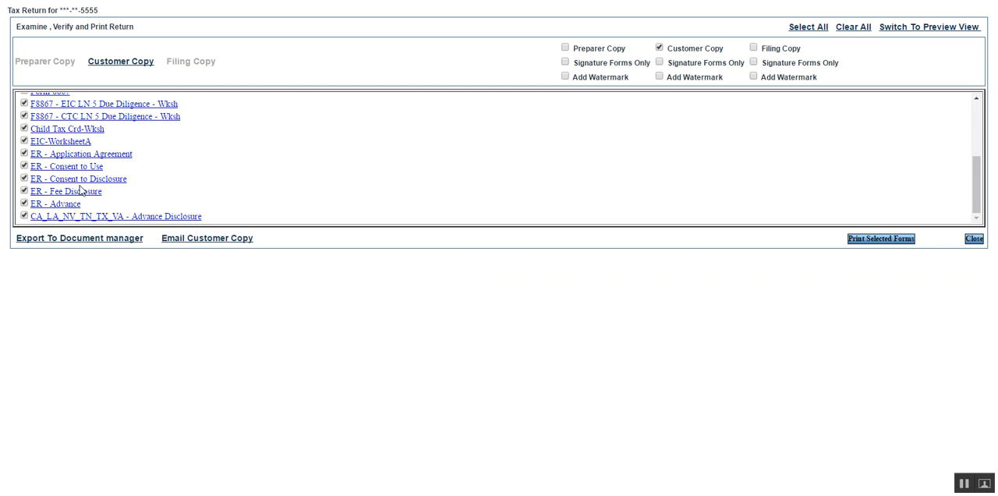
{"action": "left_click", "coordinate": [77, 154]}
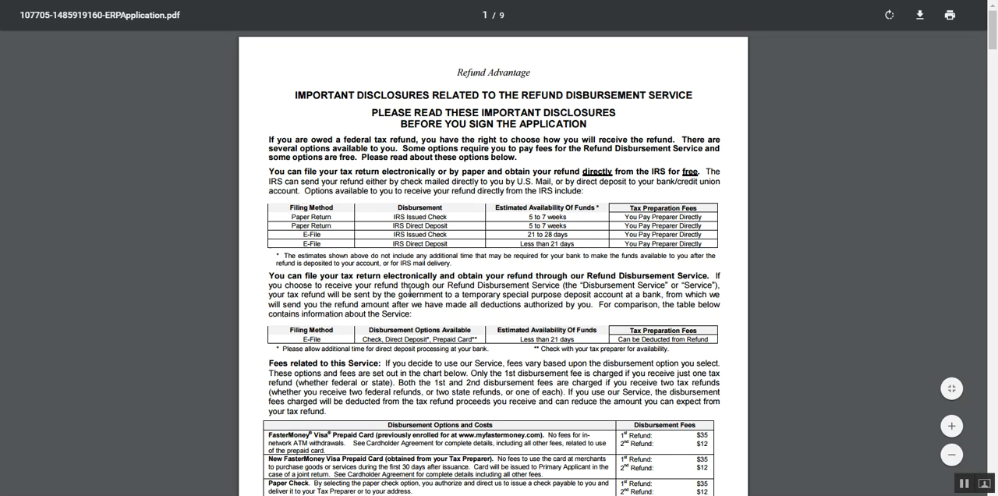
{"action": "scroll", "coordinate": [441, 283], "scroll_direction": "down", "scroll_amount": 10}
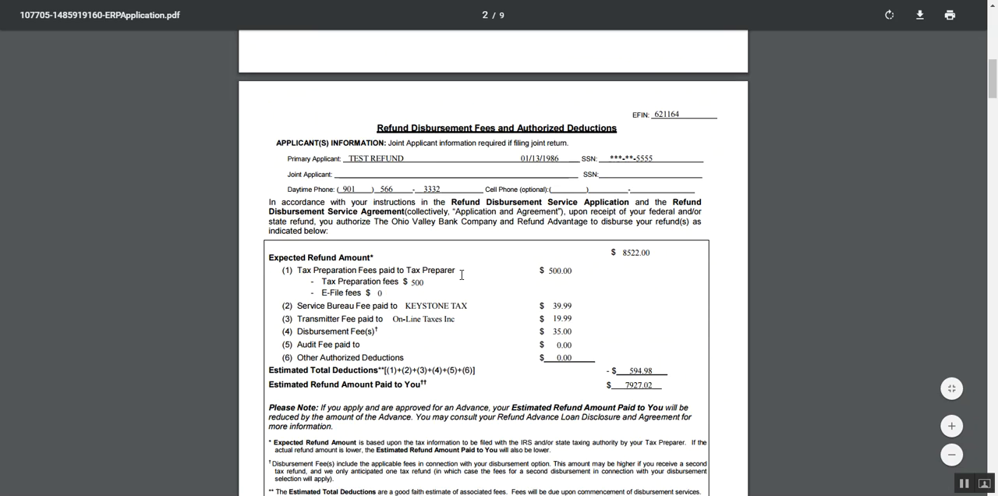
{"action": "scroll", "coordinate": [460, 288], "scroll_direction": "down", "scroll_amount": 4}
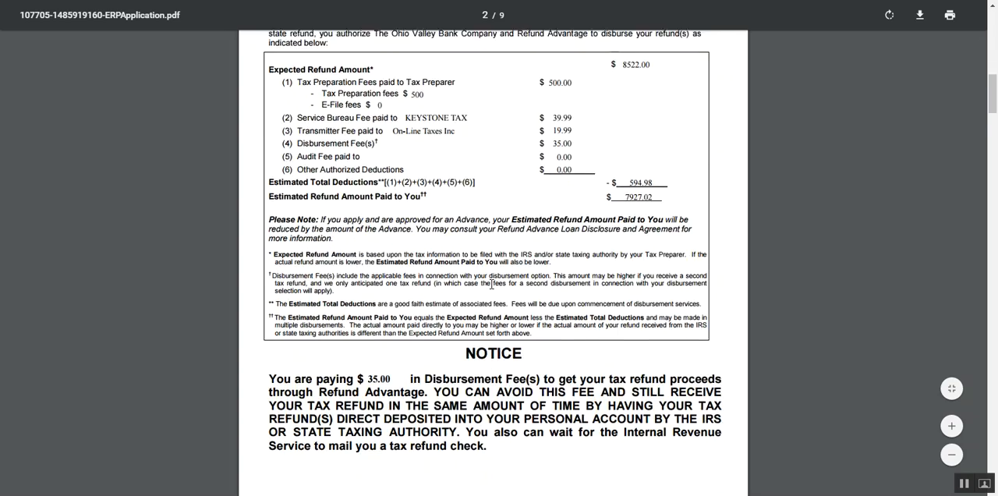
{"action": "scroll", "coordinate": [460, 296], "scroll_direction": "down", "scroll_amount": 10}
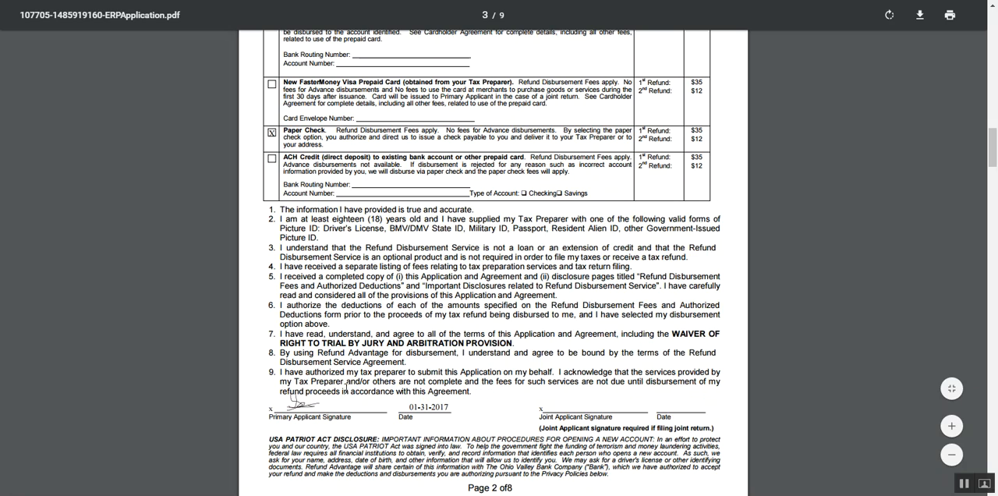
{"action": "scroll", "coordinate": [501, 364], "scroll_direction": "up", "scroll_amount": 15}
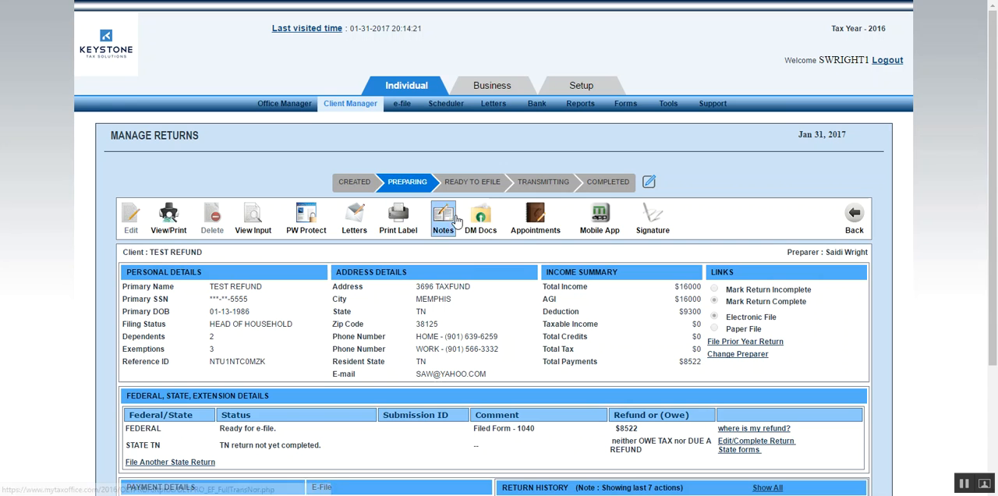
Look through the upload and scan forms in the client's uploaded documents, and close the document window.
{"action": "left_click", "coordinate": [481, 218]}
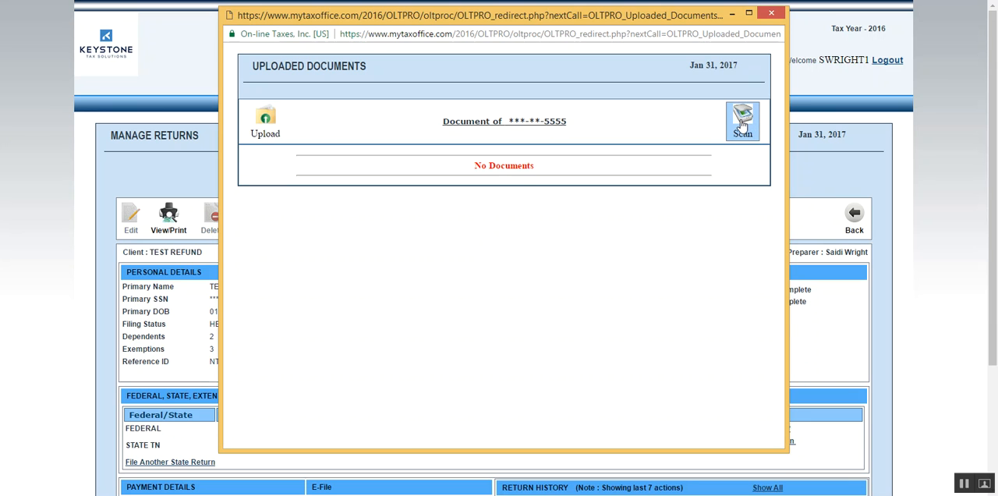
{"action": "left_click", "coordinate": [266, 125]}
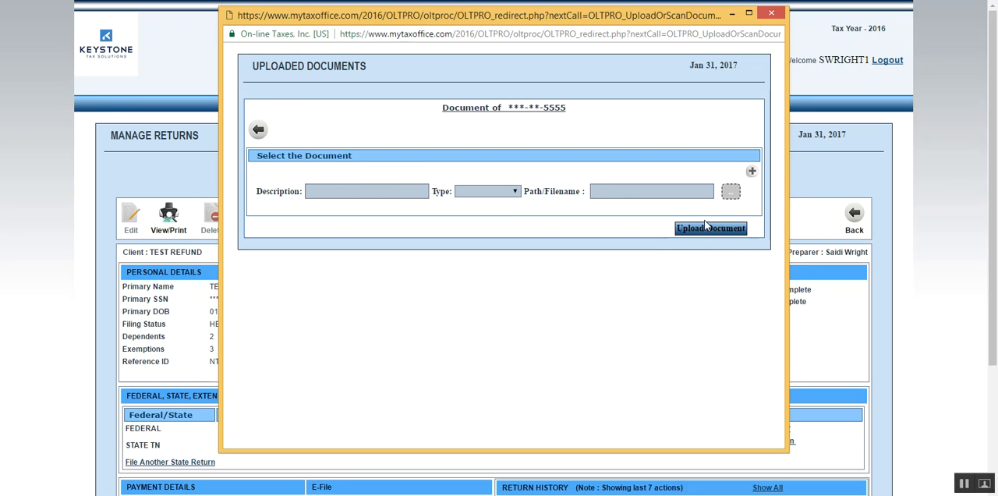
{"action": "left_click", "coordinate": [260, 131]}
{"action": "left_click", "coordinate": [733, 122]}
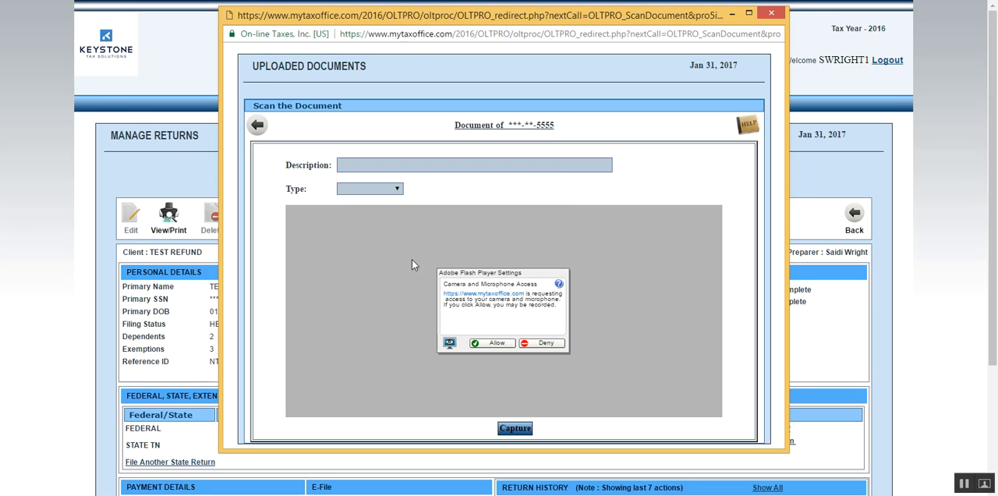
{"action": "left_click", "coordinate": [771, 13]}
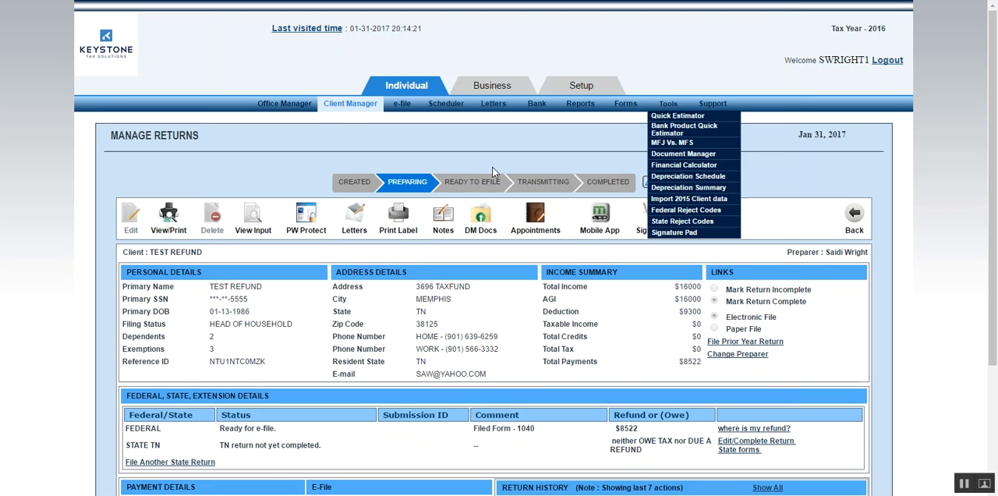
Reopen the return's view and print page and export the customer copy with all its forms to the document manager.
{"action": "left_click", "coordinate": [166, 230]}
{"action": "left_click", "coordinate": [115, 244]}
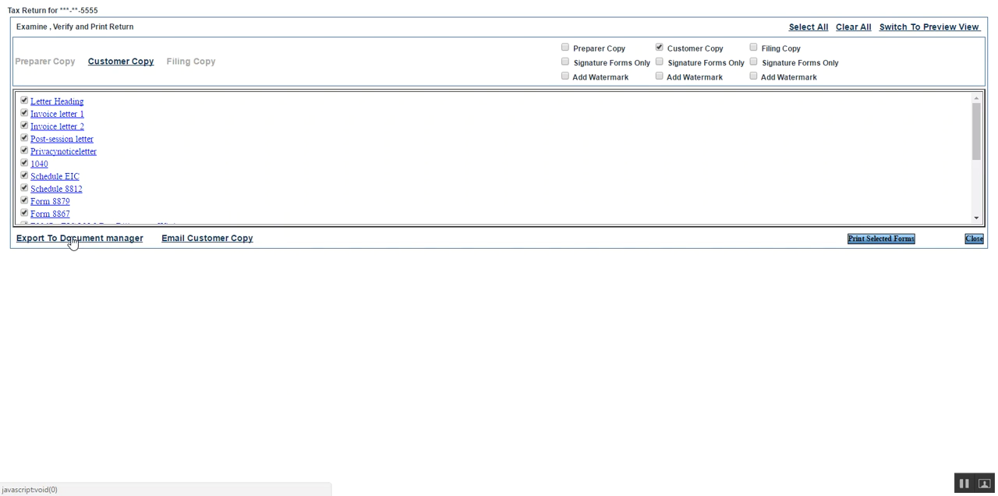
{"action": "left_click", "coordinate": [72, 240]}
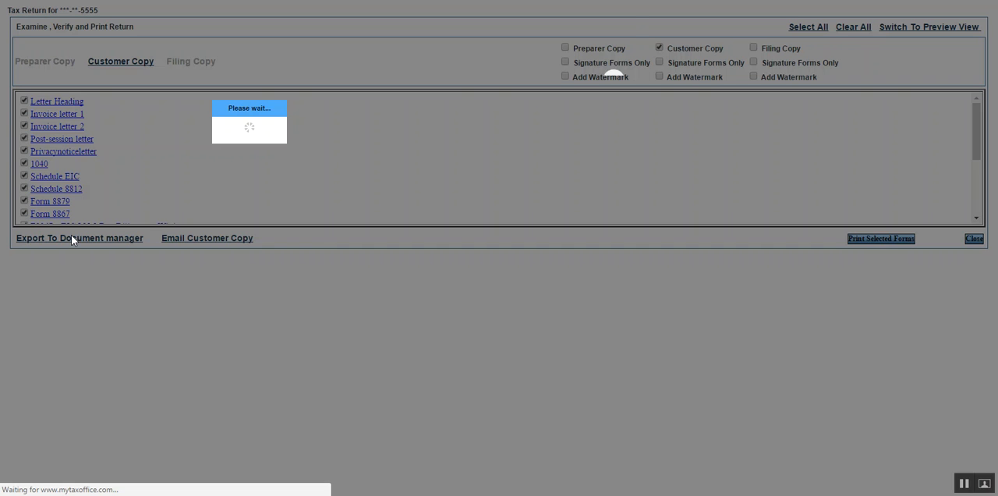
Look through the exported client forms in the client's uploaded documents, including the post session letter and Form 1040, and close the document window.
{"action": "left_click", "coordinate": [597, 51]}
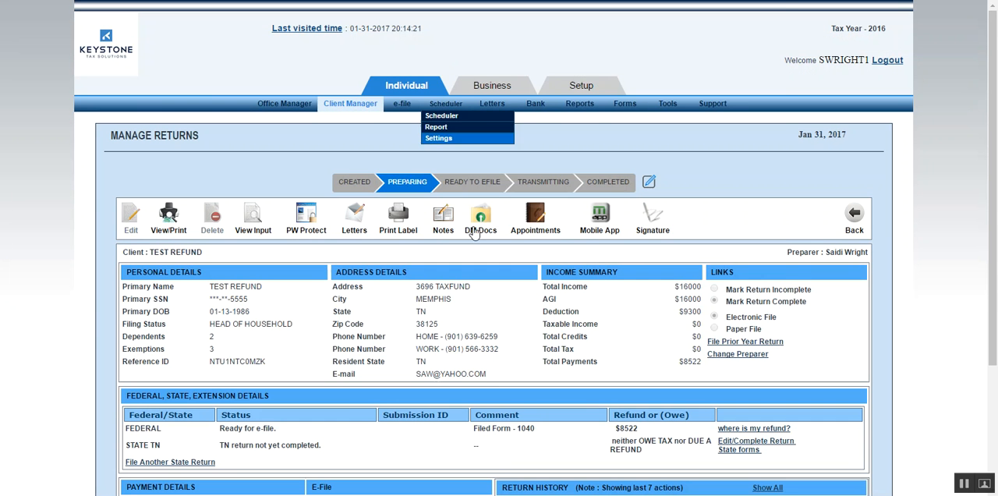
{"action": "left_click", "coordinate": [478, 231]}
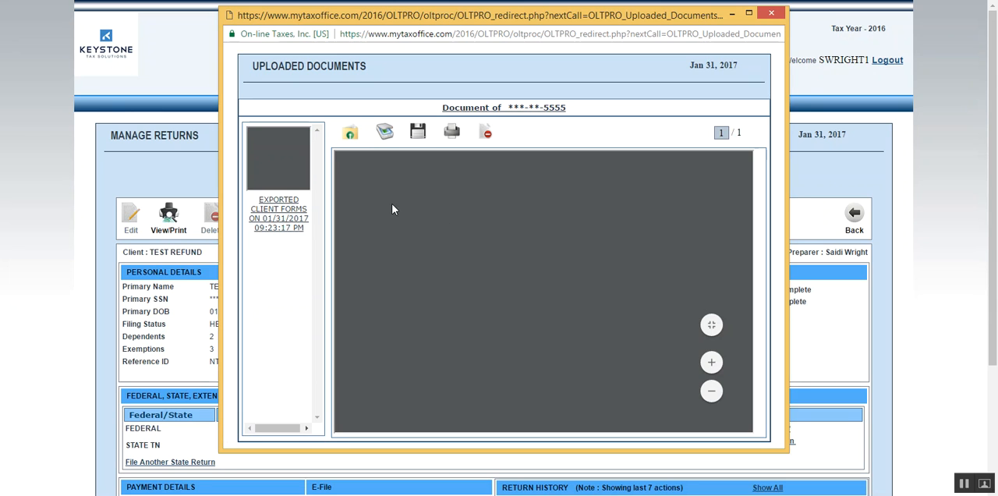
{"action": "scroll", "coordinate": [544, 263], "scroll_direction": "down", "scroll_amount": 5}
{"action": "scroll", "coordinate": [555, 267], "scroll_direction": "down", "scroll_amount": 15}
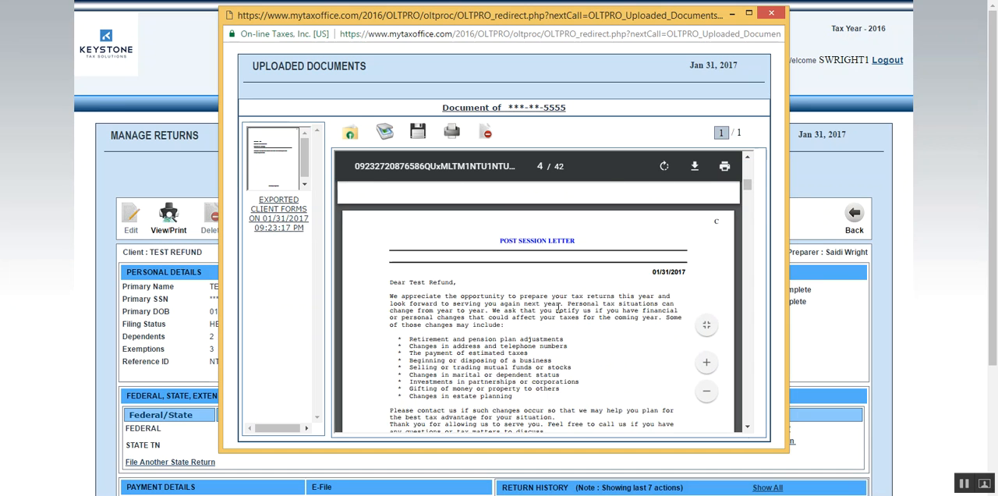
{"action": "scroll", "coordinate": [528, 258], "scroll_direction": "down", "scroll_amount": 10}
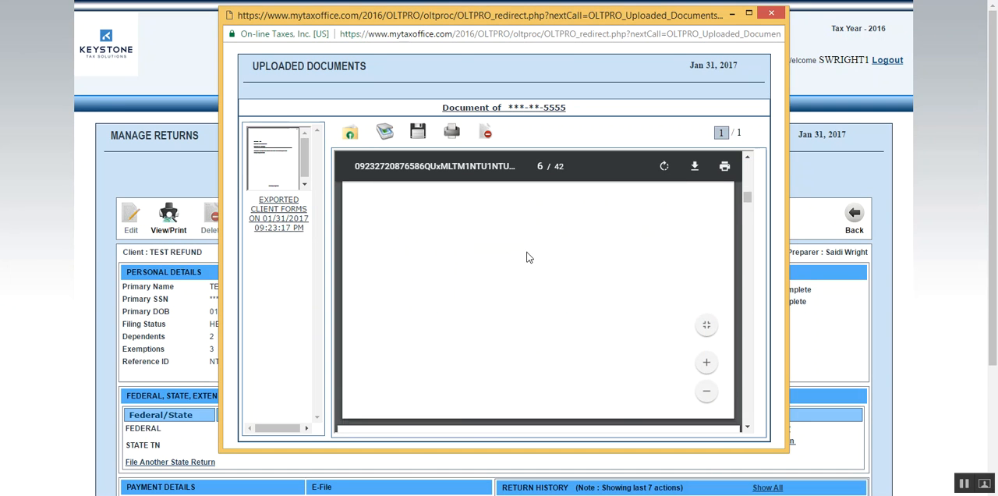
{"action": "scroll", "coordinate": [511, 271], "scroll_direction": "up", "scroll_amount": 20}
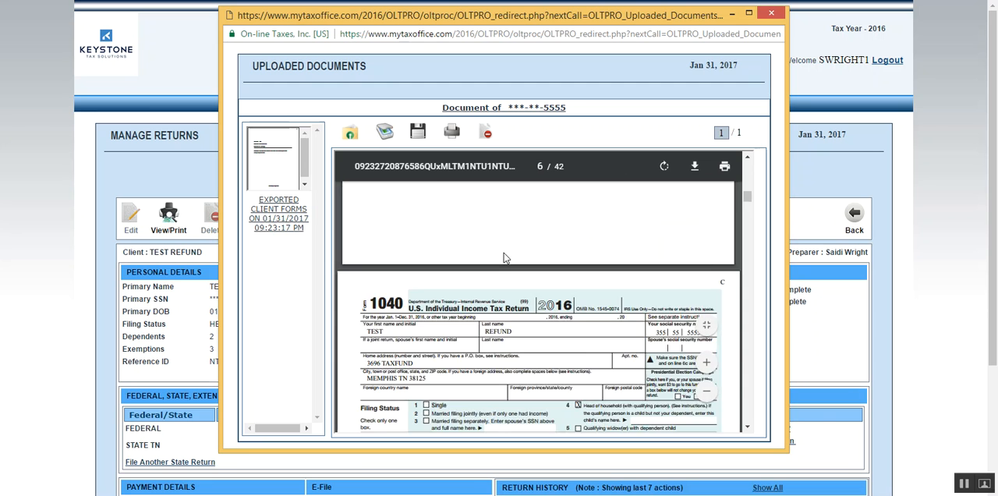
{"action": "scroll", "coordinate": [508, 281], "scroll_direction": "up", "scroll_amount": 10}
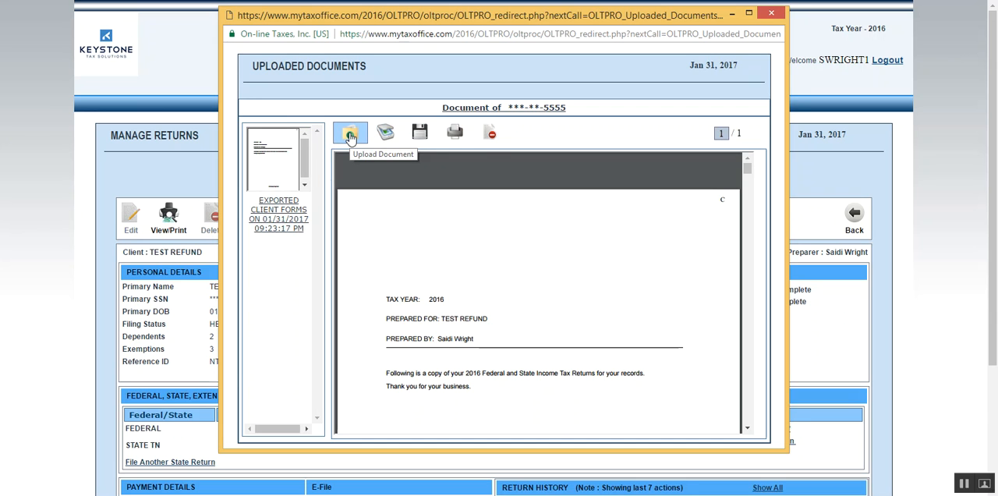
{"action": "left_click", "coordinate": [771, 15]}
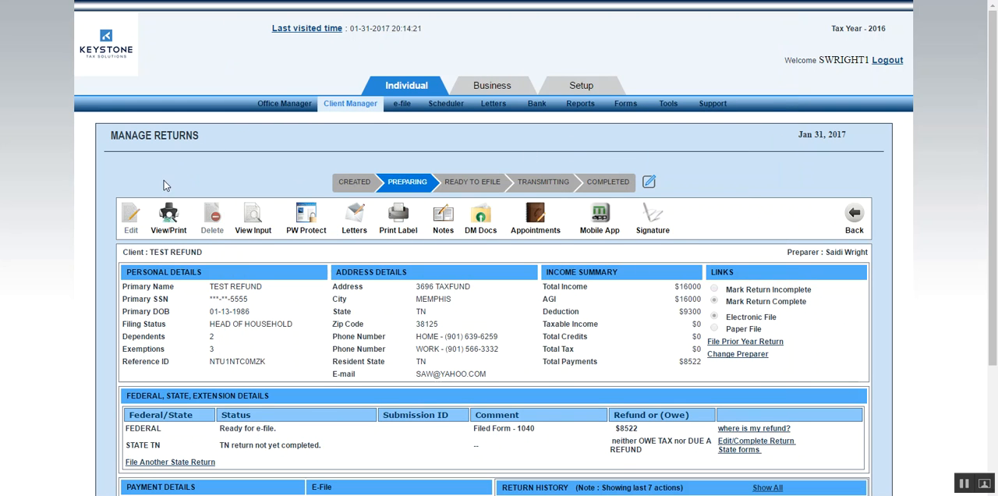
Remove the selected test return from the e-file transmit queue.
{"action": "scroll", "coordinate": [840, 166], "scroll_direction": "down", "scroll_amount": 3}
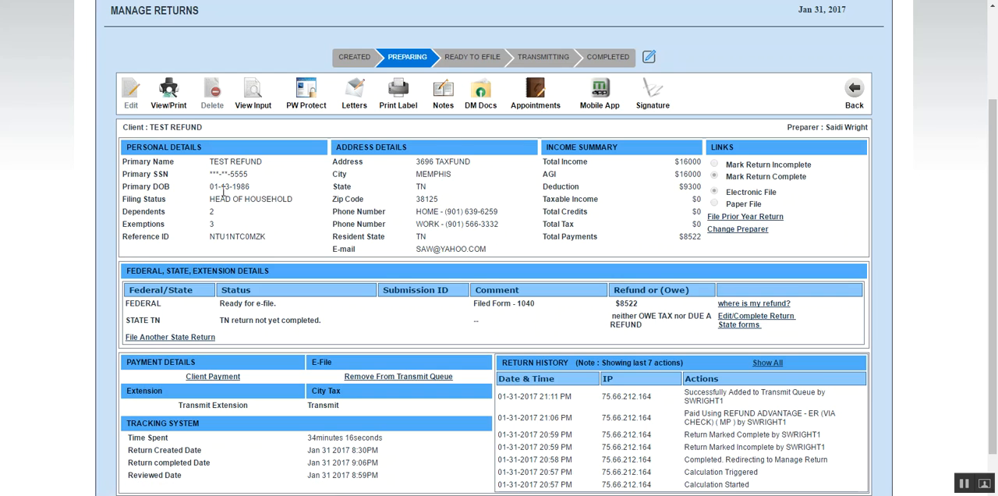
{"action": "scroll", "coordinate": [385, 320], "scroll_direction": "up", "scroll_amount": 3}
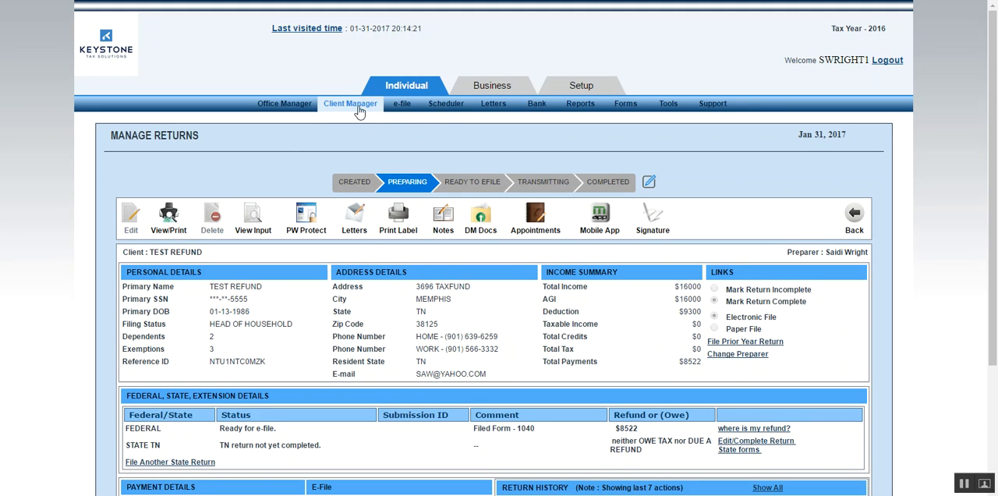
{"action": "mouse_move", "coordinate": [404, 112]}
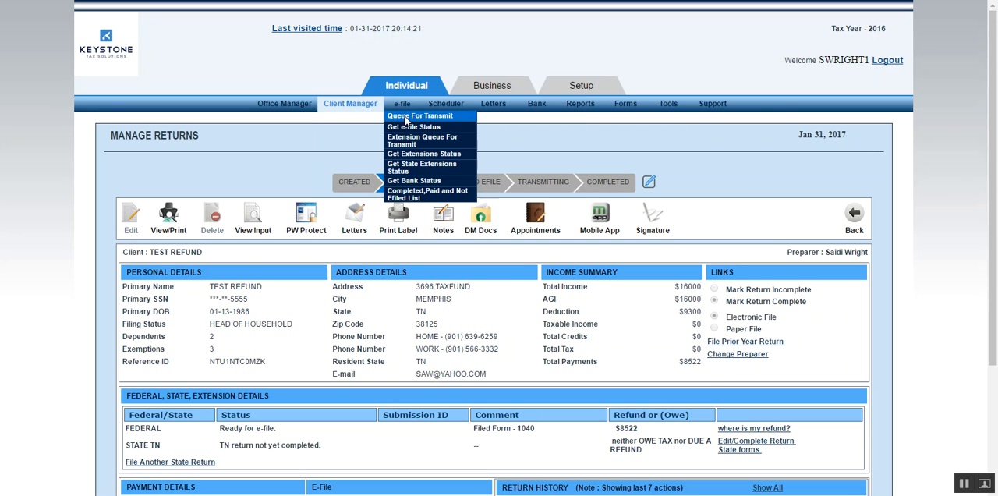
{"action": "left_click", "coordinate": [404, 117]}
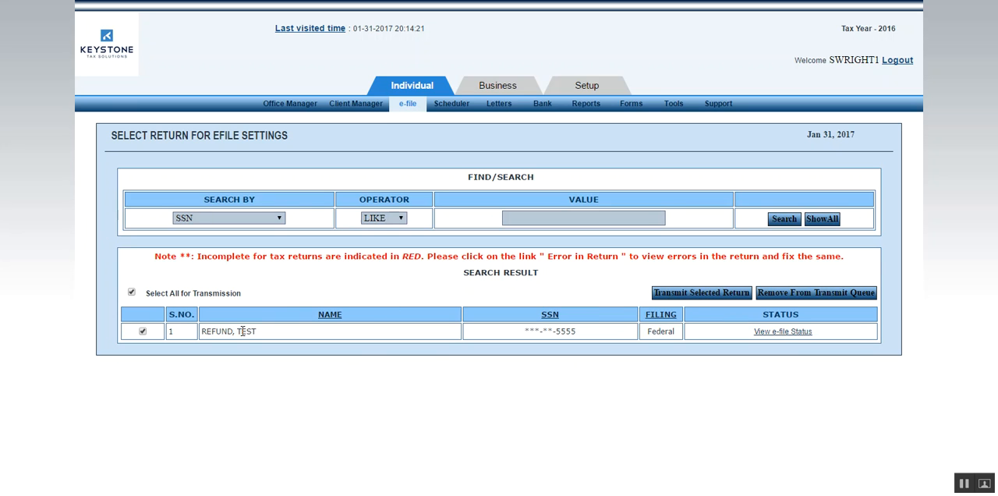
{"action": "left_click", "coordinate": [837, 295]}
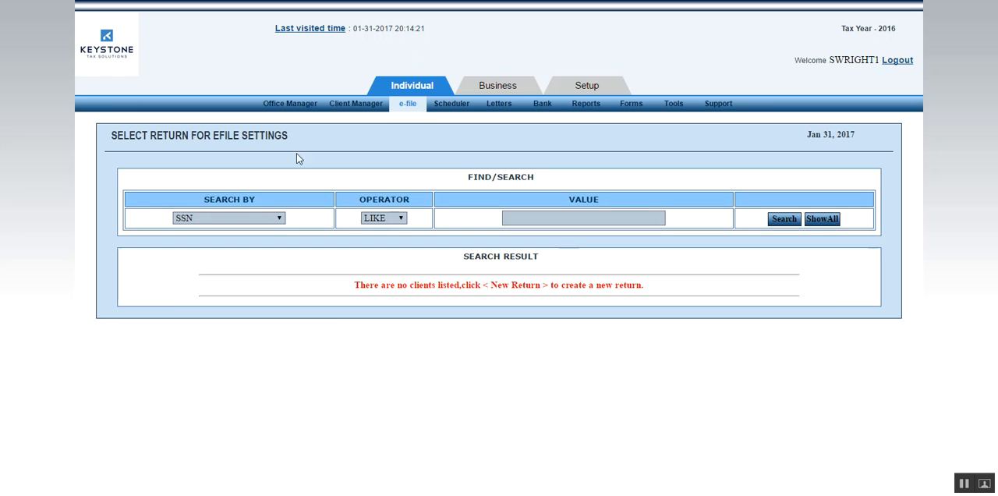
Open the federal rejected list in the office summary, examine the first return's rejection details, and close that return.
{"action": "left_click", "coordinate": [289, 106]}
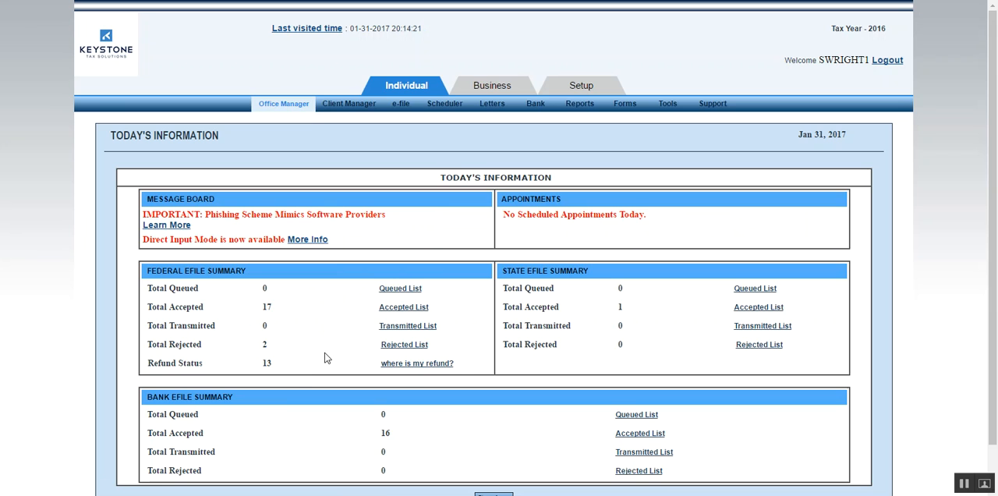
{"action": "left_click", "coordinate": [396, 345]}
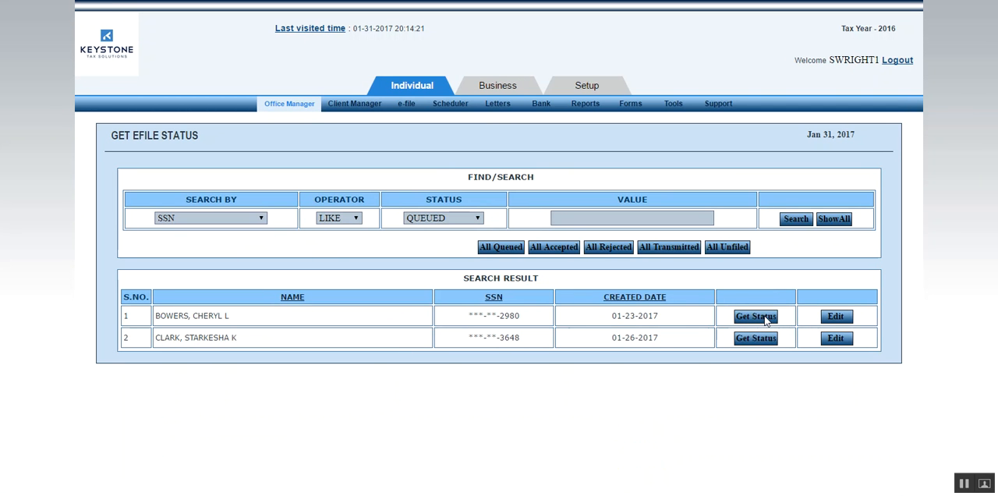
{"action": "left_click", "coordinate": [766, 321]}
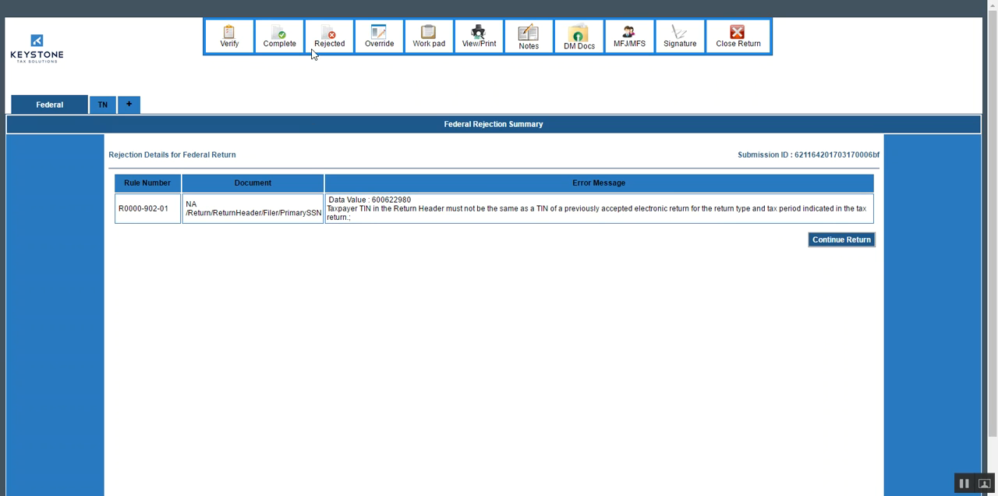
{"action": "left_click", "coordinate": [741, 37]}
{"action": "left_click", "coordinate": [456, 249]}
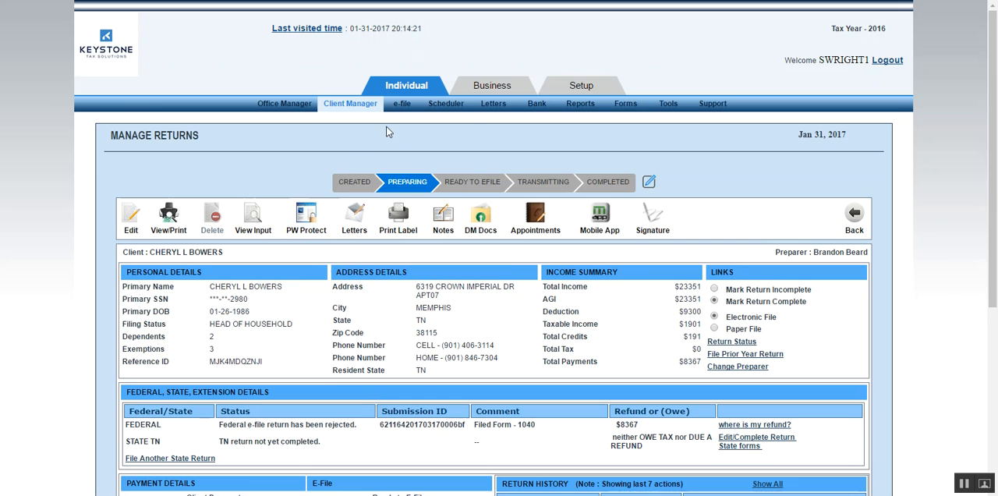
Look up the prior year returns page and the previous years offered for editing or creating a return.
{"action": "mouse_move", "coordinate": [403, 112]}
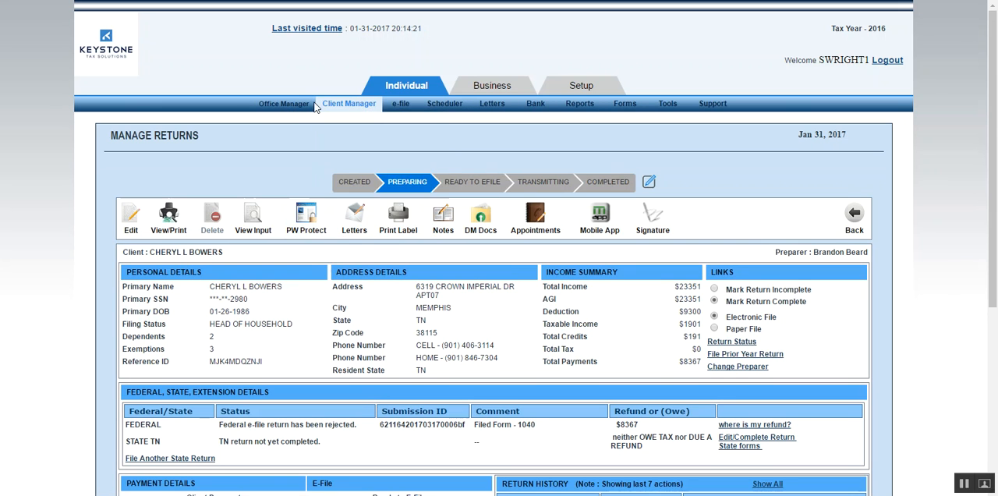
{"action": "mouse_move", "coordinate": [348, 105]}
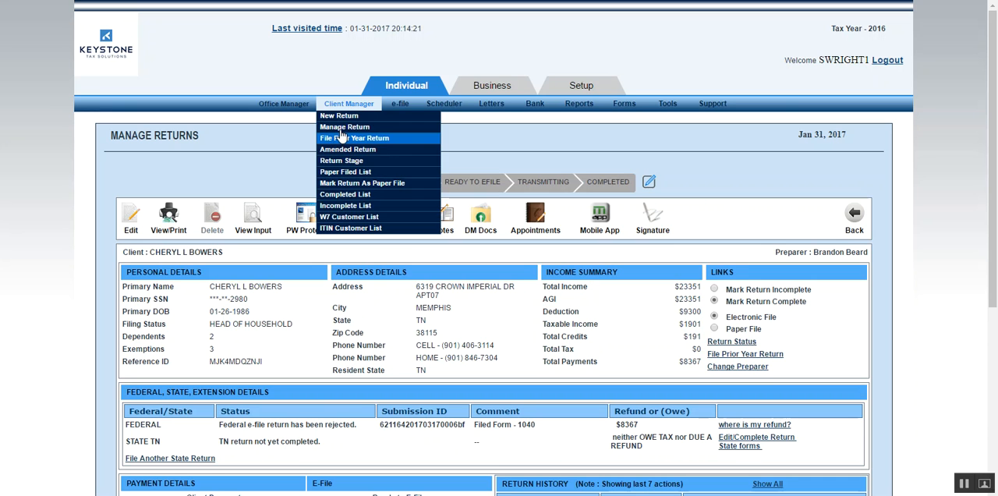
{"action": "left_click", "coordinate": [343, 140]}
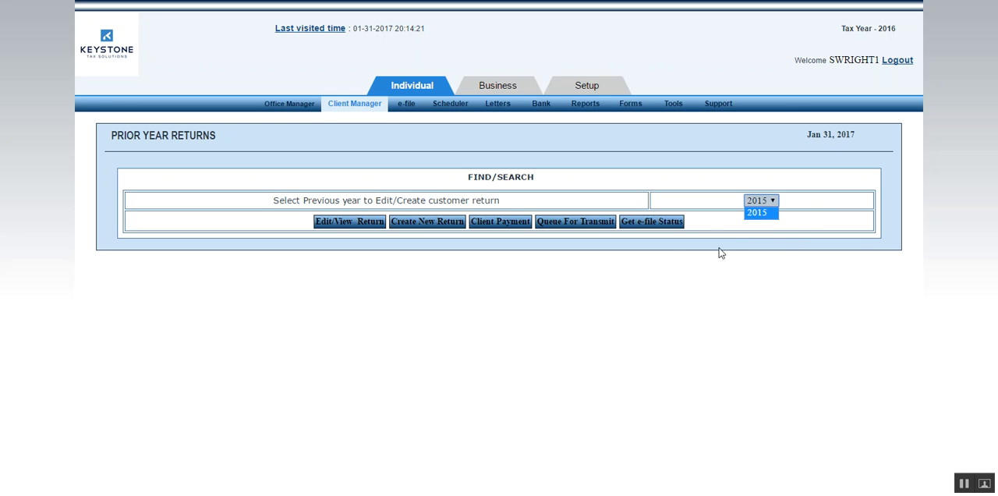
{"action": "mouse_move", "coordinate": [363, 105]}
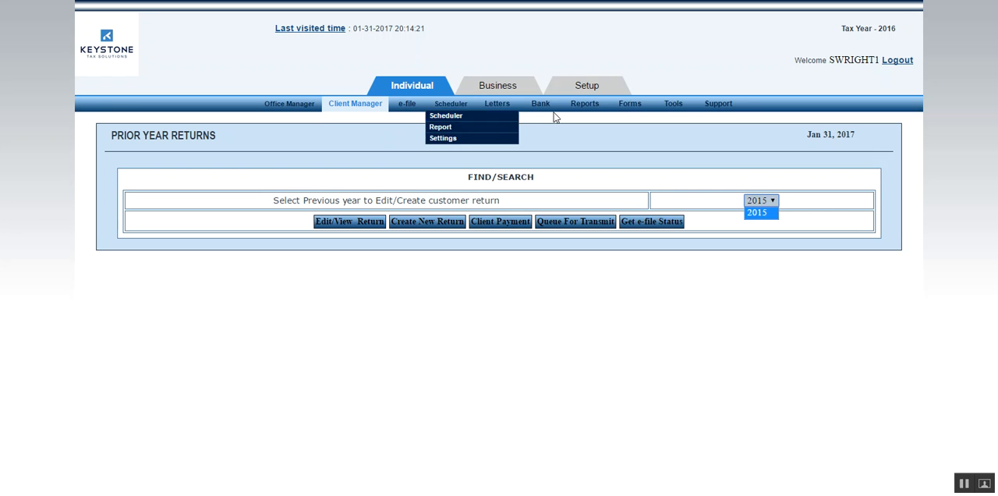
Look at the standard report options for Refund Advantage data and bank data.
{"action": "mouse_move", "coordinate": [588, 114]}
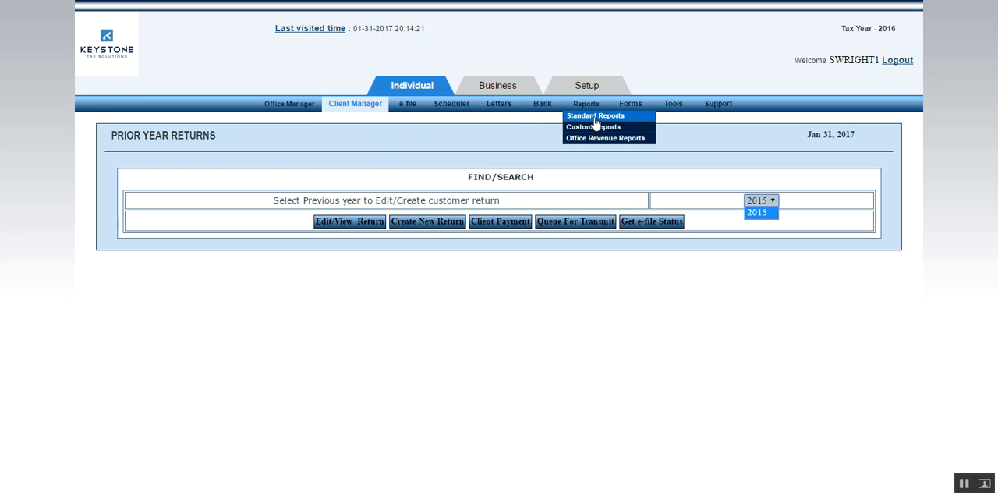
{"action": "left_click", "coordinate": [594, 118]}
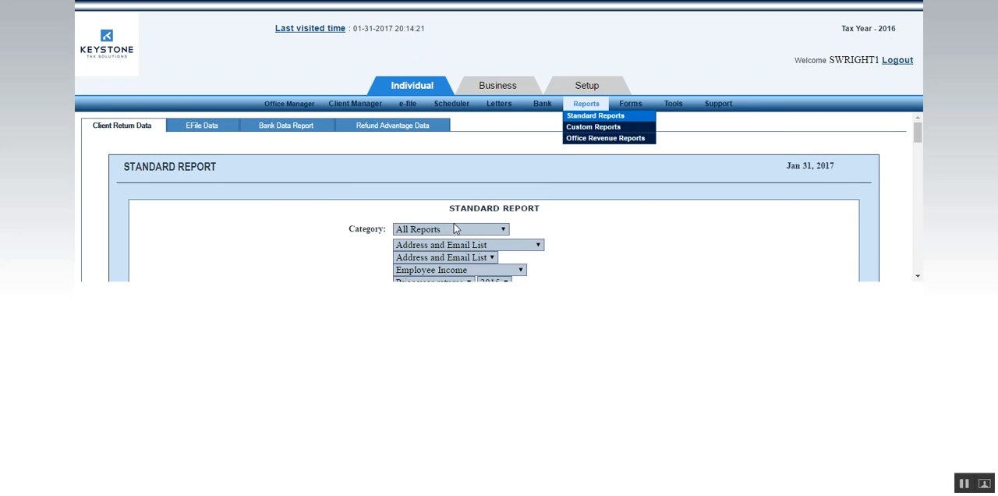
{"action": "left_click", "coordinate": [392, 129]}
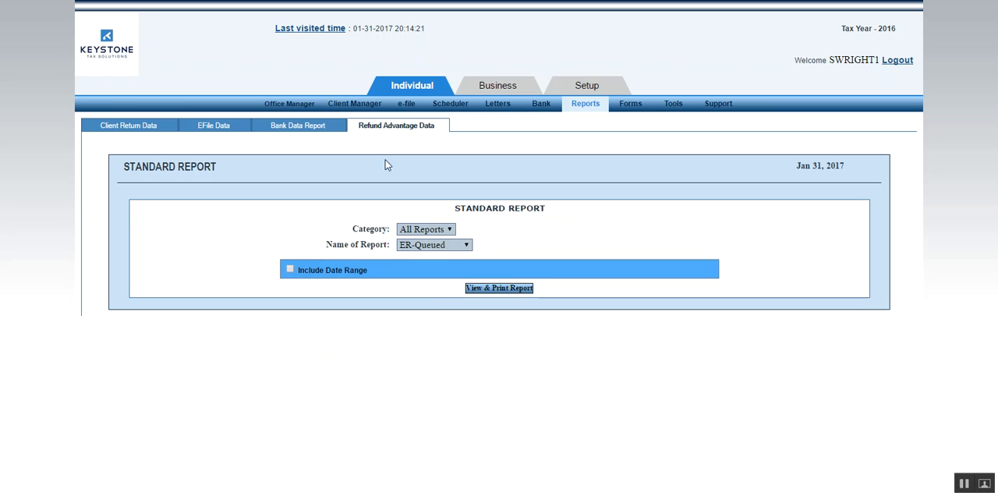
{"action": "left_click", "coordinate": [286, 133]}
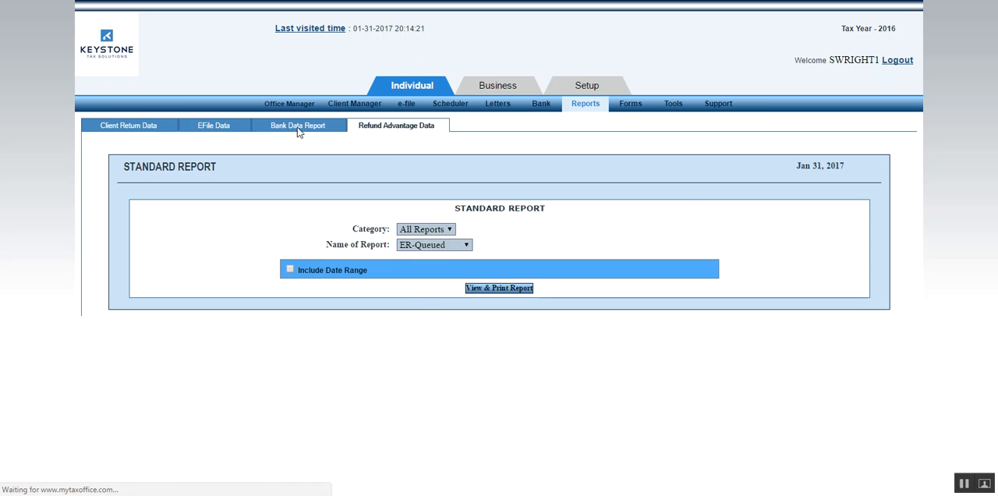
Start a new quick estimate and enter the taxpayer's SSN, first name and last name.
{"action": "mouse_move", "coordinate": [633, 109]}
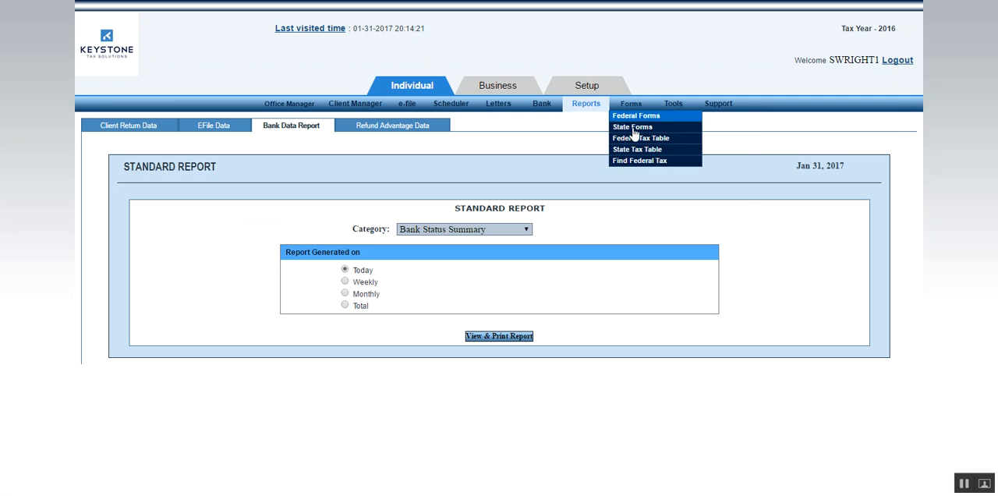
{"action": "mouse_move", "coordinate": [674, 106]}
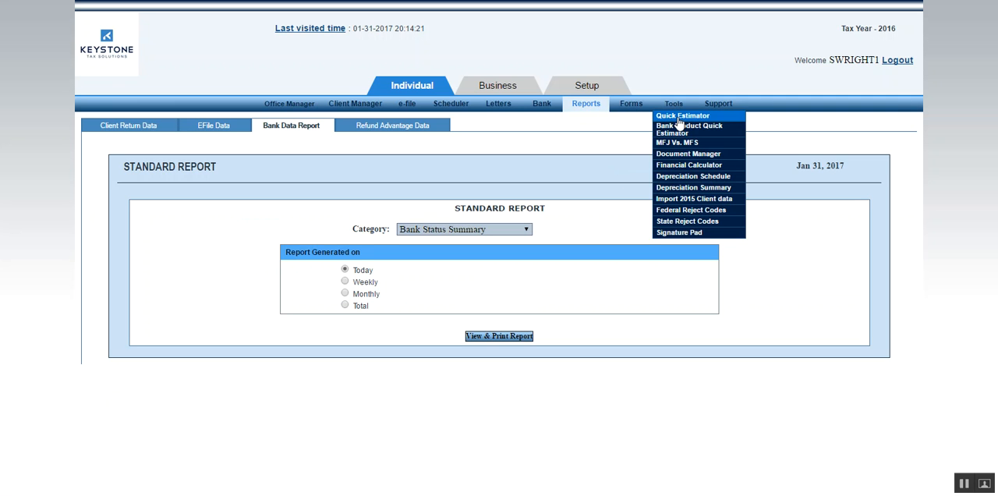
{"action": "left_click", "coordinate": [680, 118]}
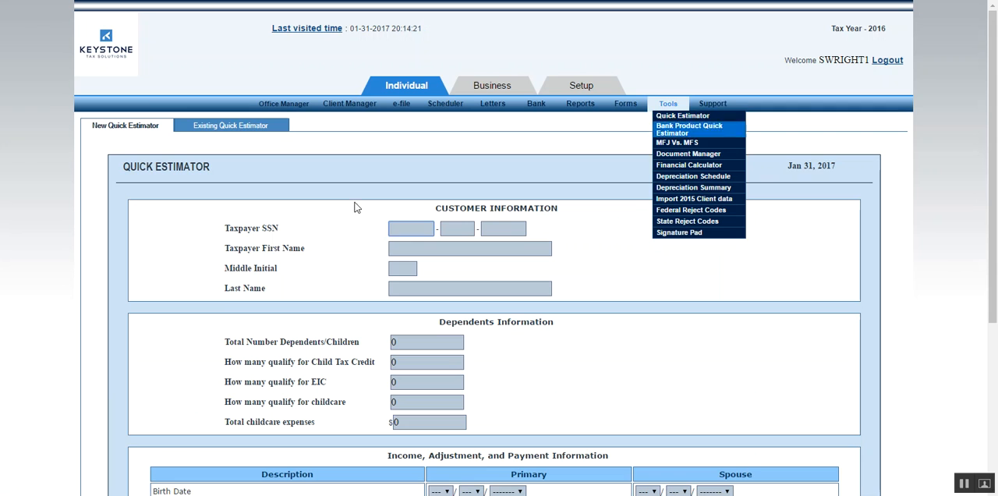
{"action": "type", "text": "333-33-3333"}
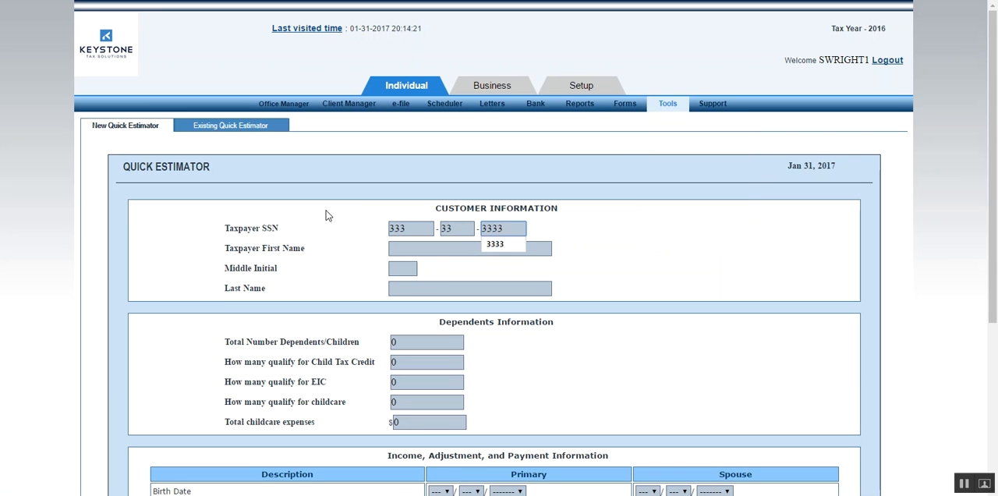
{"action": "key", "text": "Tab"}
{"action": "type", "text": "SAW"}
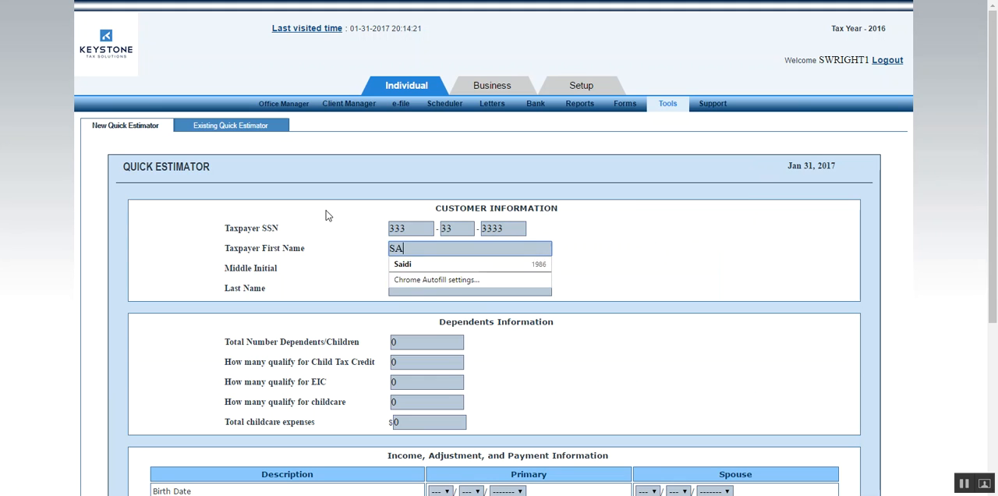
{"action": "key", "text": "Tab"}
{"action": "key", "text": "Tab"}
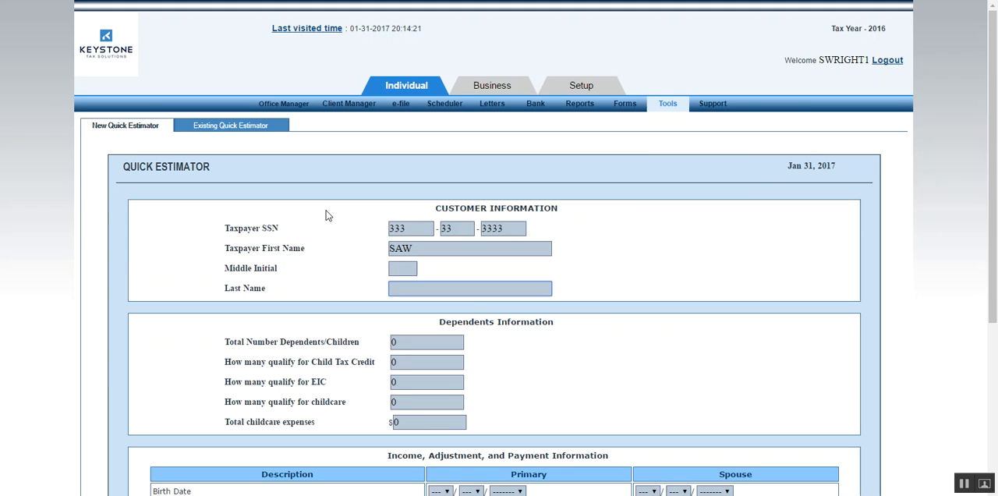
{"action": "type", "text": "WR"}
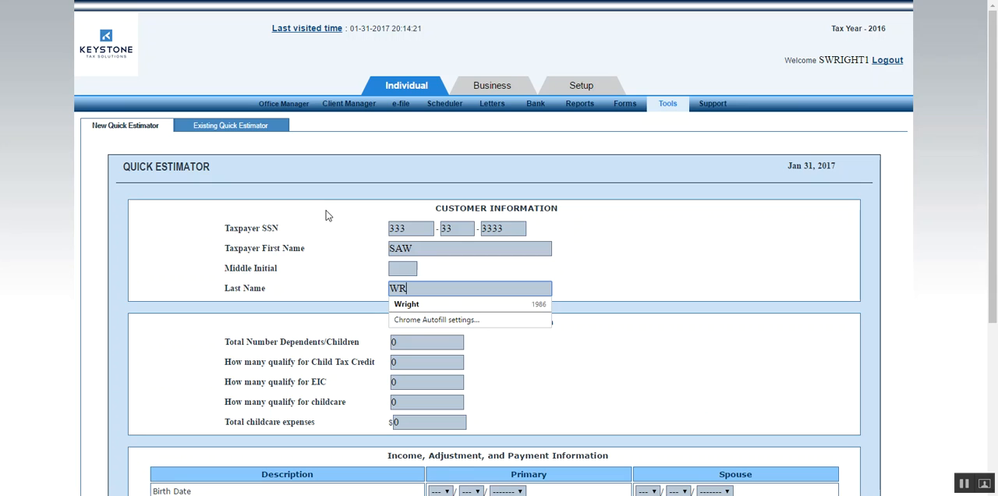
Set the total dependents, the number qualifying for Child Tax Credit and the number qualifying for EIC to 3 each.
{"action": "key", "text": "Tab"}
{"action": "type", "text": "3"}
{"action": "key", "text": "Tab"}
{"action": "type", "text": "3"}
{"action": "key", "text": "Tab"}
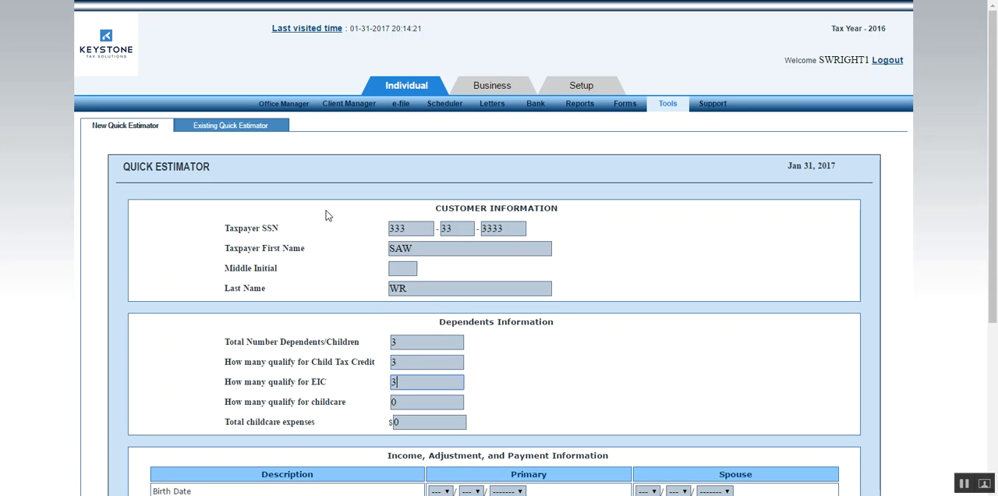
{"action": "left_click", "coordinate": [575, 381]}
Enter the primary taxpayer's birth date in the income, adjustment and payment information.
{"action": "scroll", "coordinate": [433, 365], "scroll_direction": "down", "scroll_amount": 1}
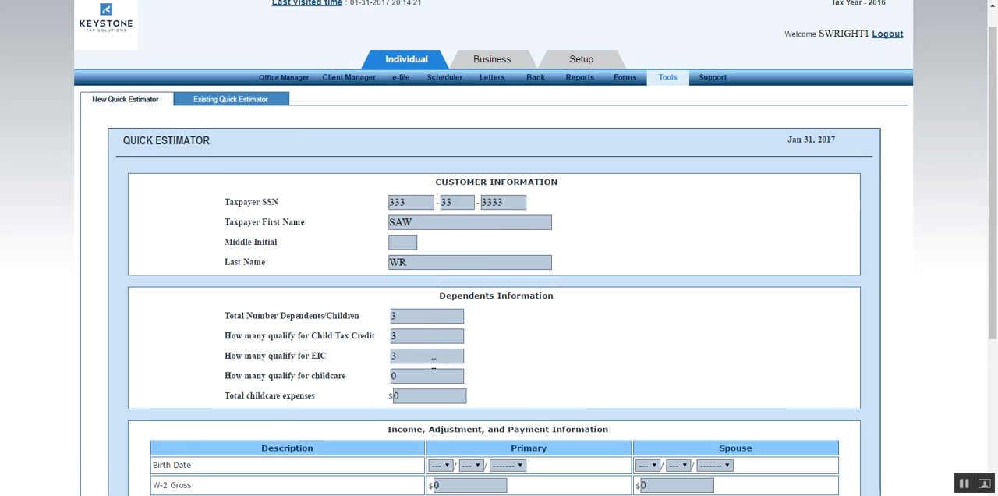
{"action": "scroll", "coordinate": [433, 364], "scroll_direction": "down", "scroll_amount": 1}
{"action": "left_click", "coordinate": [440, 428]}
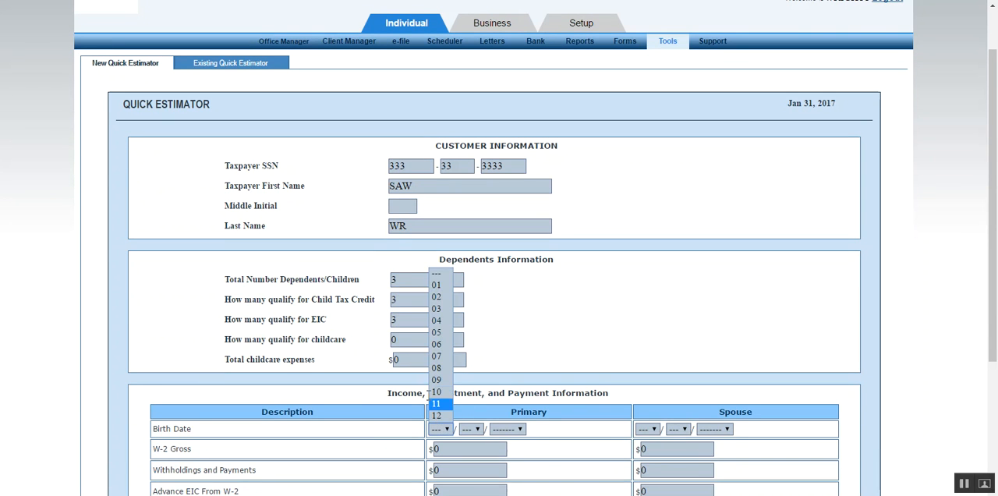
{"action": "left_click", "coordinate": [440, 376]}
{"action": "left_click", "coordinate": [468, 429]}
{"action": "left_click", "coordinate": [472, 397]}
{"action": "left_click", "coordinate": [510, 429]}
{"action": "scroll", "coordinate": [514, 334], "scroll_direction": "down", "scroll_amount": 10}
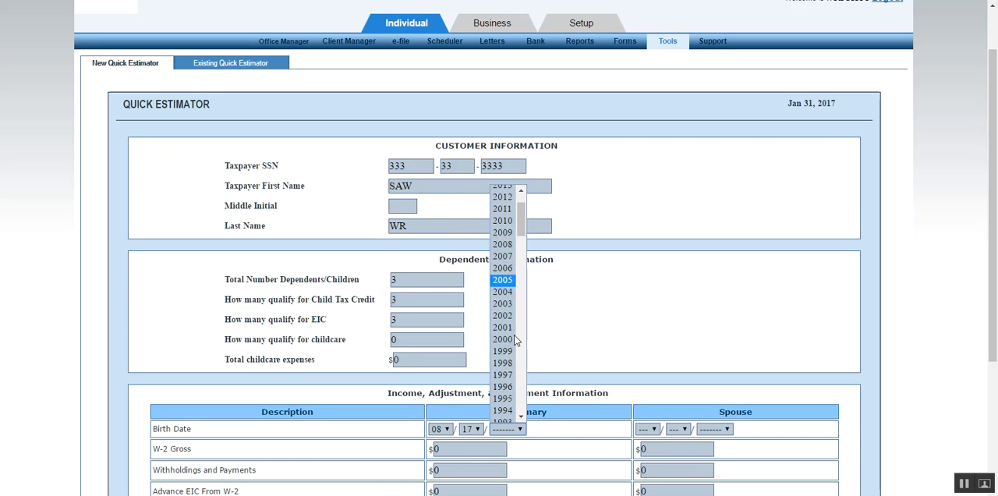
{"action": "left_click", "coordinate": [503, 325]}
Set the primary taxpayer's W-2 gross to 16000 and withholdings and payments to 1000, and calculate the estimate.
{"action": "left_click", "coordinate": [465, 448]}
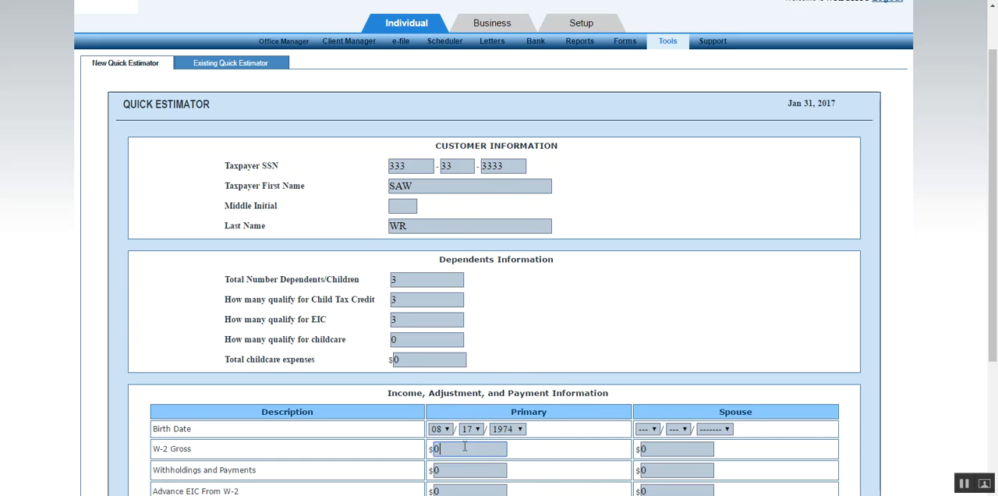
{"action": "type", "text": "16000"}
{"action": "key", "text": "Tab"}
{"action": "key", "text": "Tab"}
{"action": "type", "text": "10000"}
{"action": "scroll", "coordinate": [639, 304], "scroll_direction": "down", "scroll_amount": 3}
{"action": "left_click", "coordinate": [782, 449]}
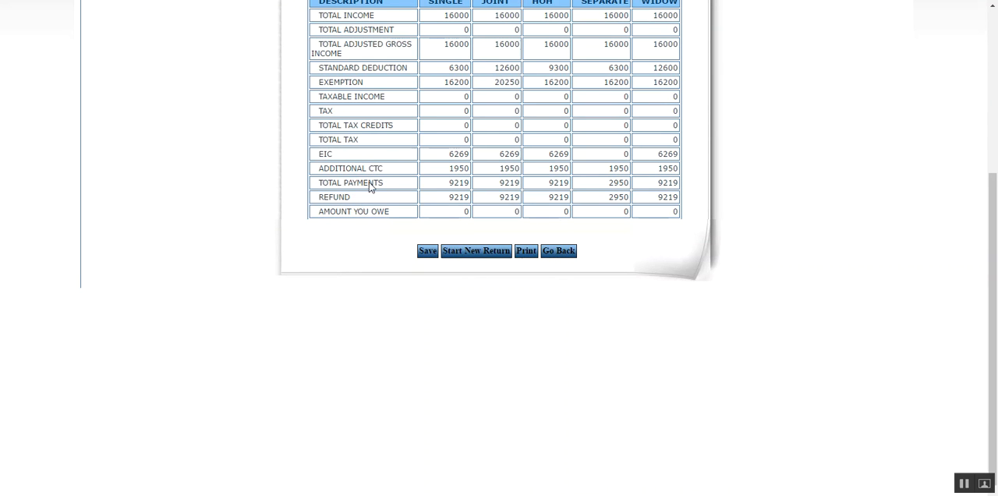
Review the estimated refund figures for each filing status and go back to the estimate's entry form.
{"action": "scroll", "coordinate": [371, 188], "scroll_direction": "up", "scroll_amount": 2}
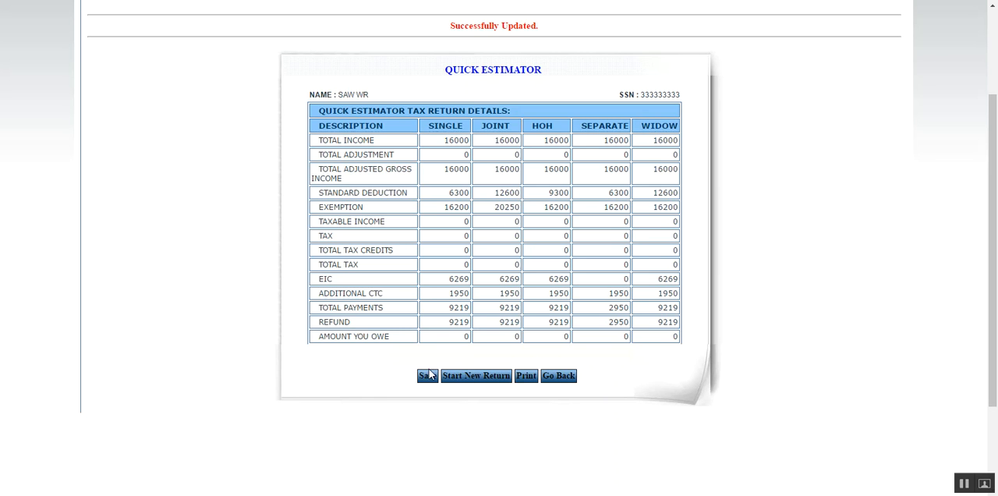
{"action": "left_click", "coordinate": [556, 377]}
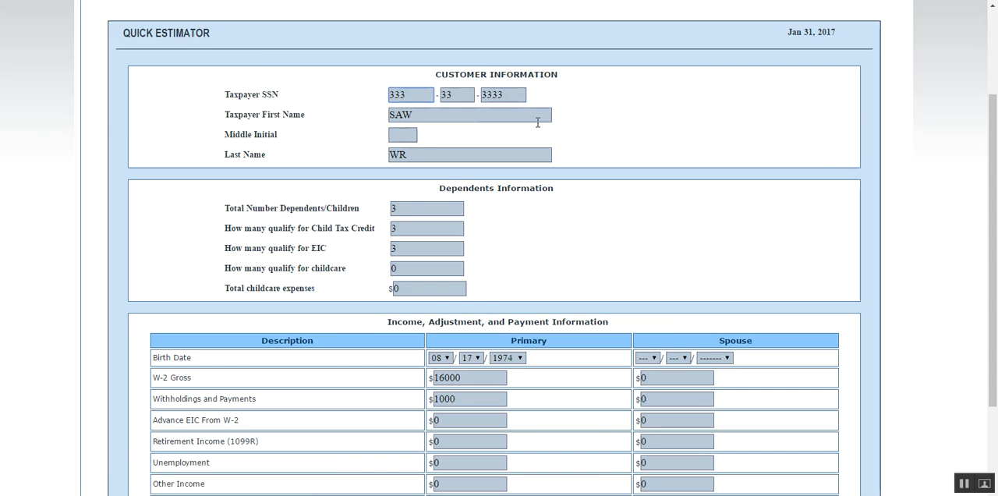
Look at the signature pad page for firm and preparer signatures.
{"action": "scroll", "coordinate": [854, 209], "scroll_direction": "up", "scroll_amount": 3}
{"action": "mouse_move", "coordinate": [670, 105]}
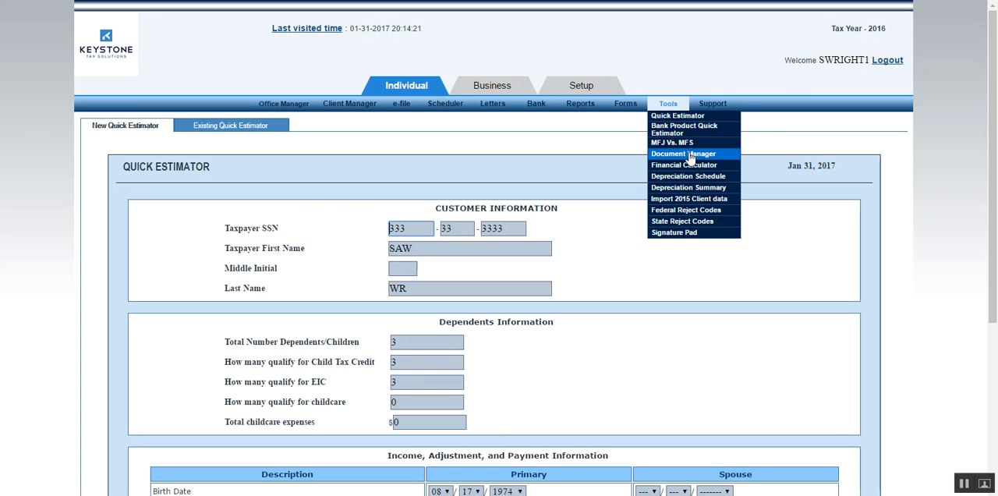
{"action": "left_click", "coordinate": [683, 234]}
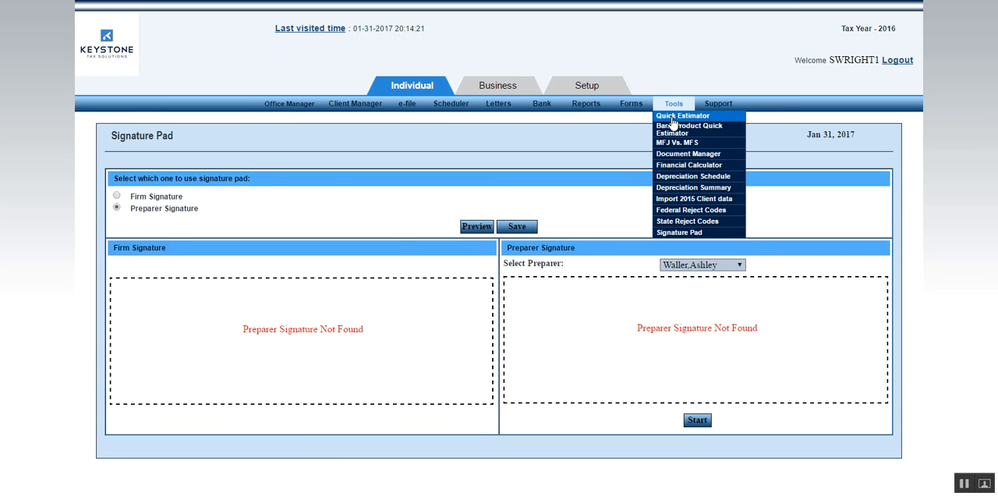
Look at the federal reject codes list and the state reject code lookup.
{"action": "left_click", "coordinate": [677, 212]}
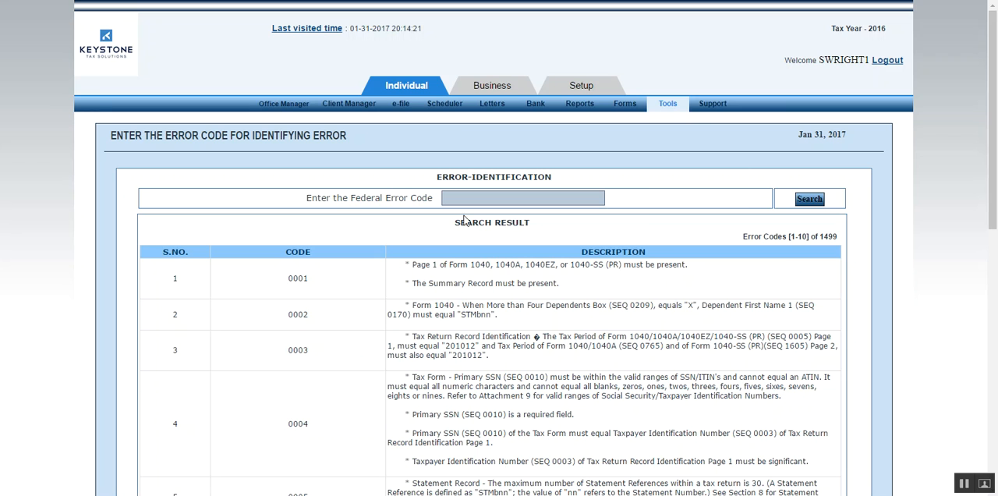
{"action": "mouse_move", "coordinate": [674, 104]}
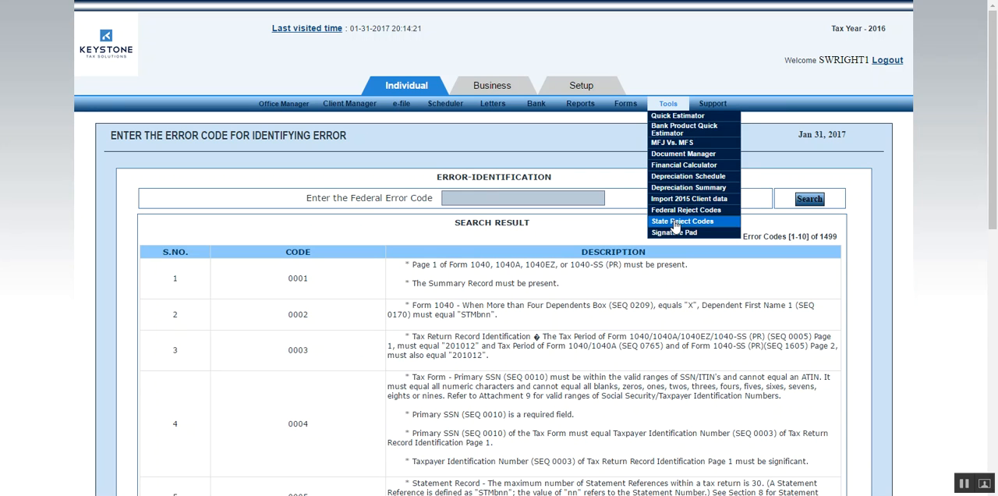
{"action": "left_click", "coordinate": [675, 224]}
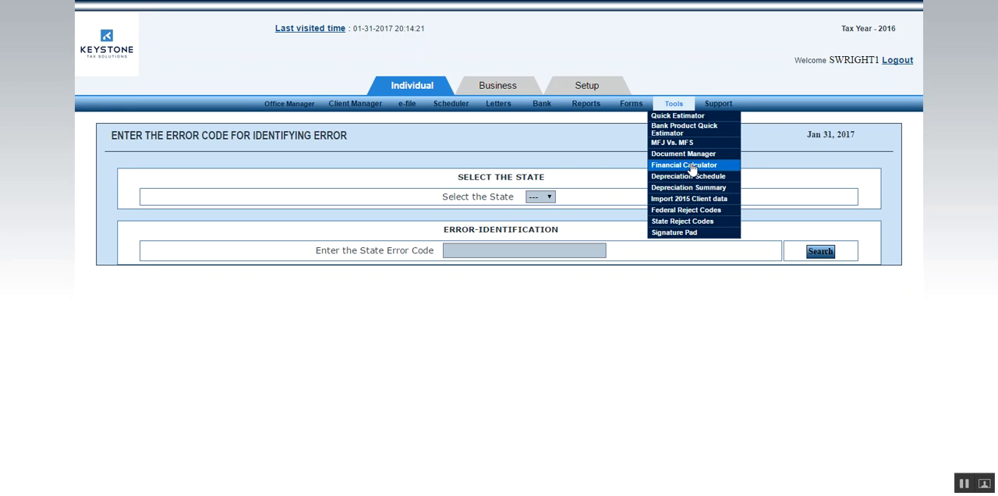
Look at the IRS support links.
{"action": "mouse_move", "coordinate": [725, 108]}
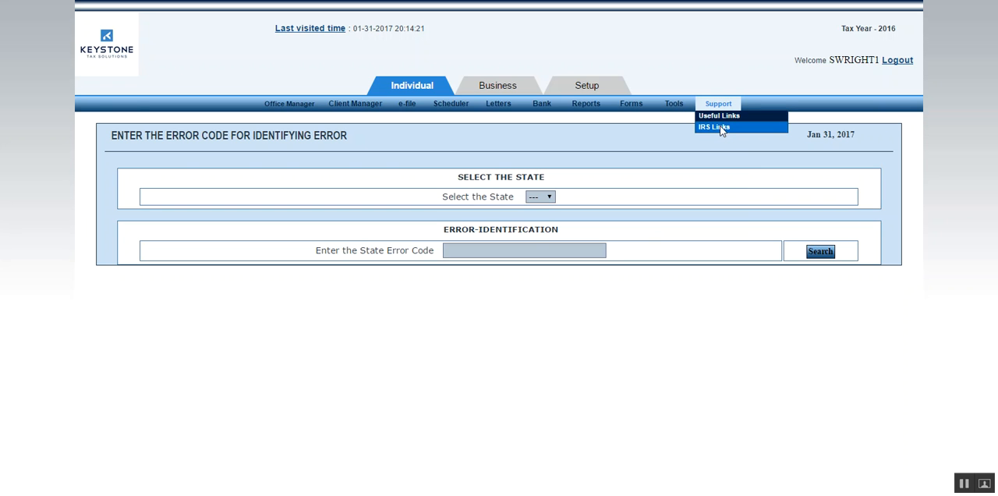
{"action": "left_click", "coordinate": [722, 129]}
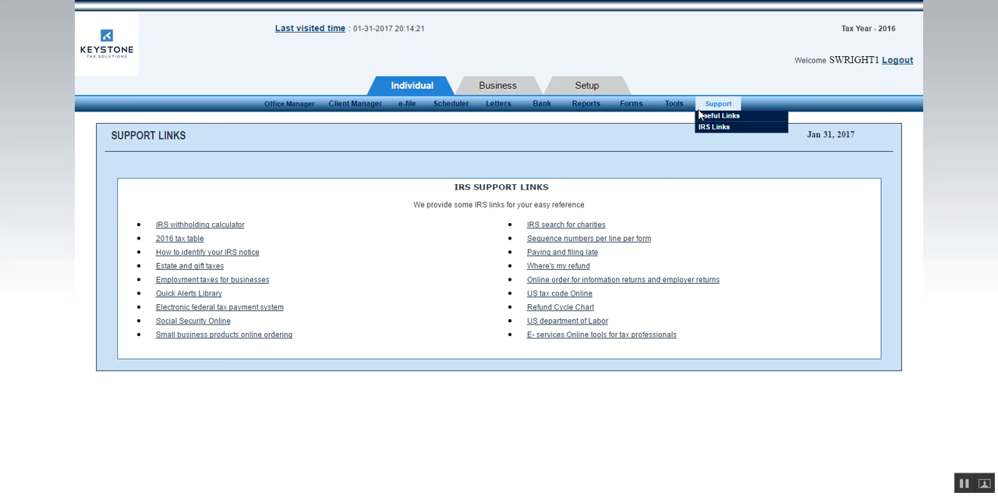
Look up the state forms and publications page for Michigan.
{"action": "mouse_move", "coordinate": [668, 109]}
{"action": "mouse_move", "coordinate": [624, 113]}
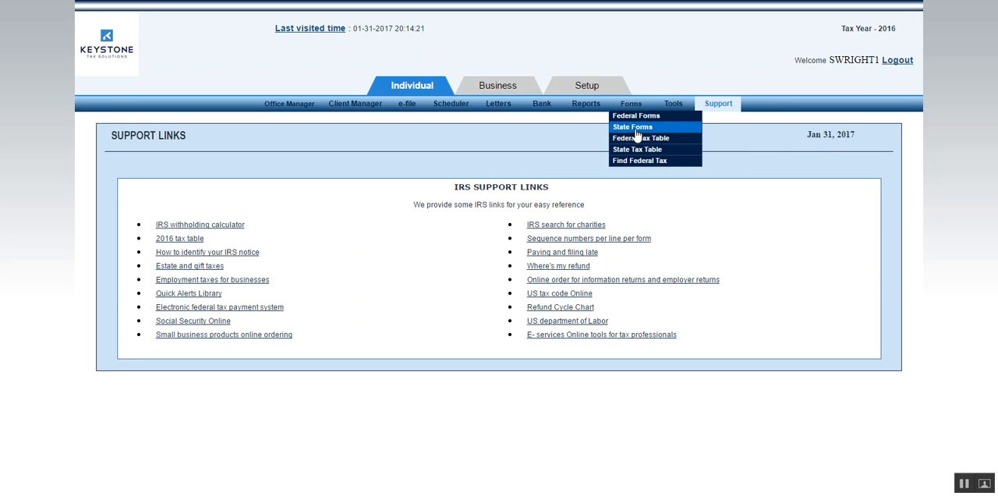
{"action": "left_click", "coordinate": [636, 134]}
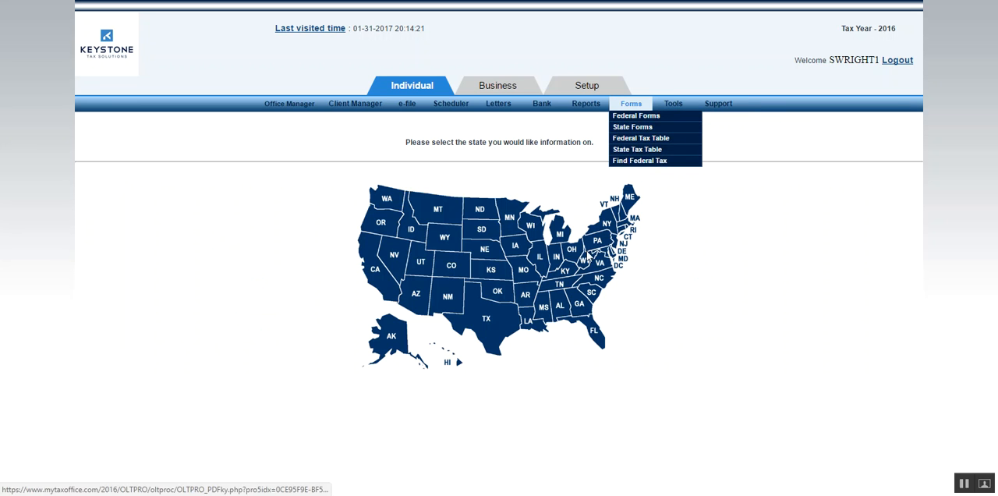
{"action": "left_click", "coordinate": [561, 235]}
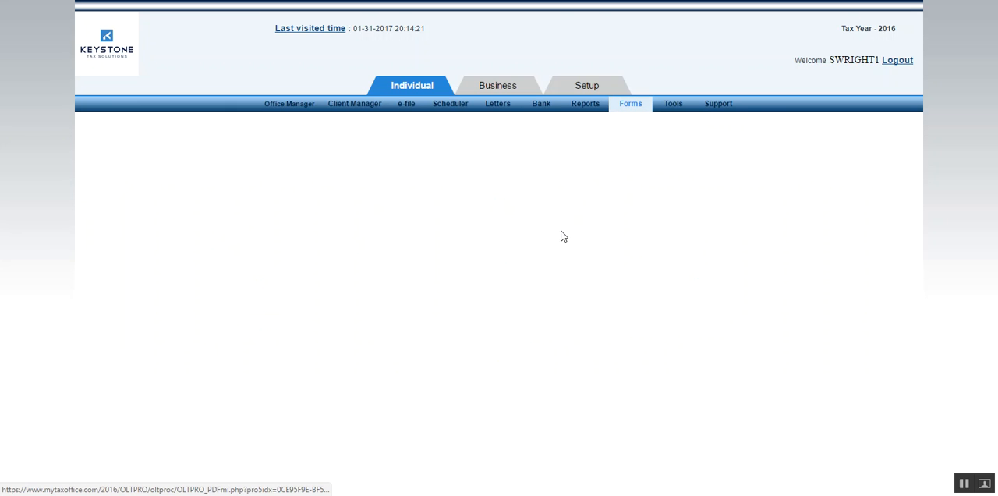
Look at the office manager's information for today and the S corporation (1120S) business returns, and return to the individual section.
{"action": "mouse_move", "coordinate": [596, 109]}
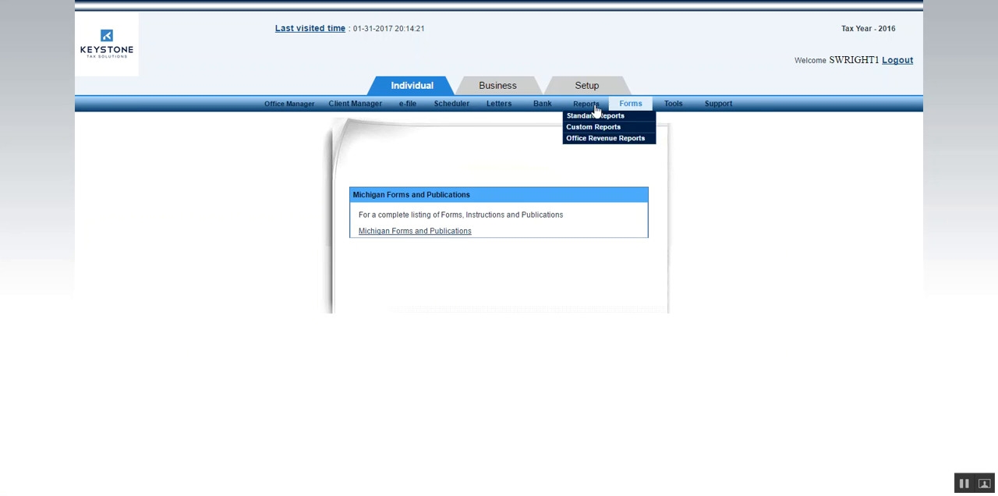
{"action": "left_click", "coordinate": [289, 108]}
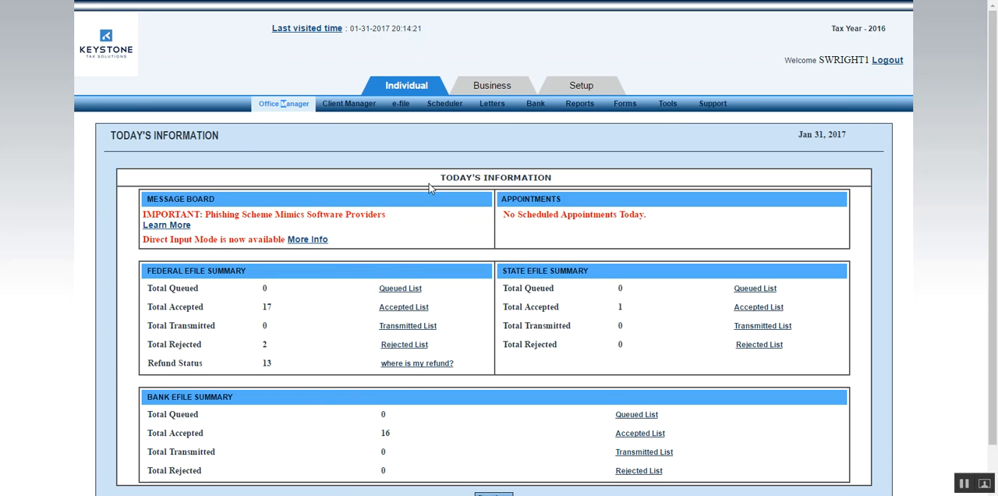
{"action": "left_click", "coordinate": [483, 87]}
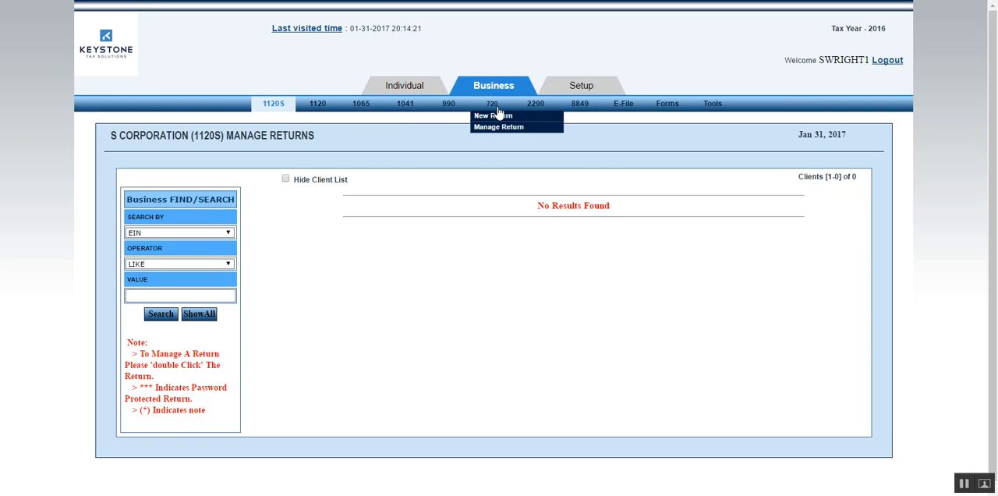
{"action": "left_click", "coordinate": [408, 88]}
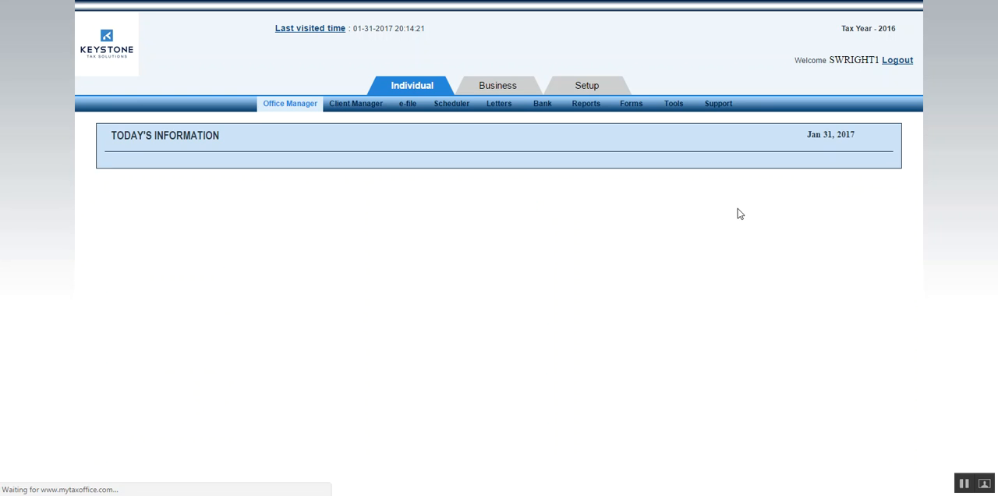